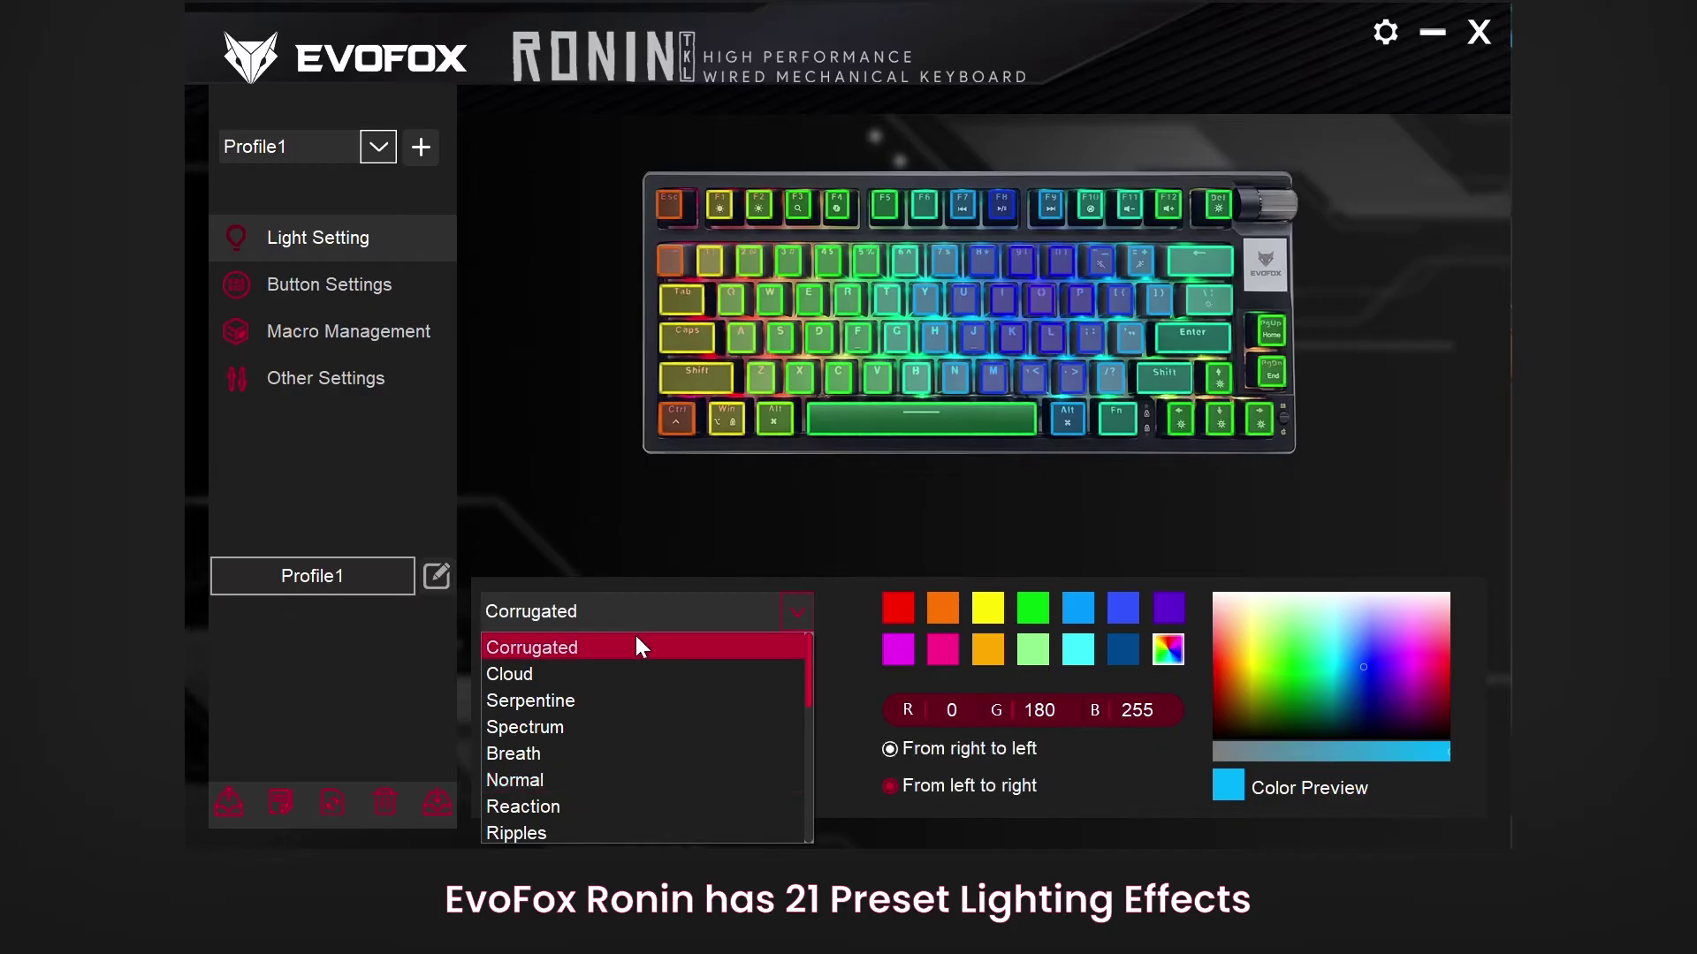
- Select the Corrugated effect and set its brightness and speed to maximum
click(638, 642)
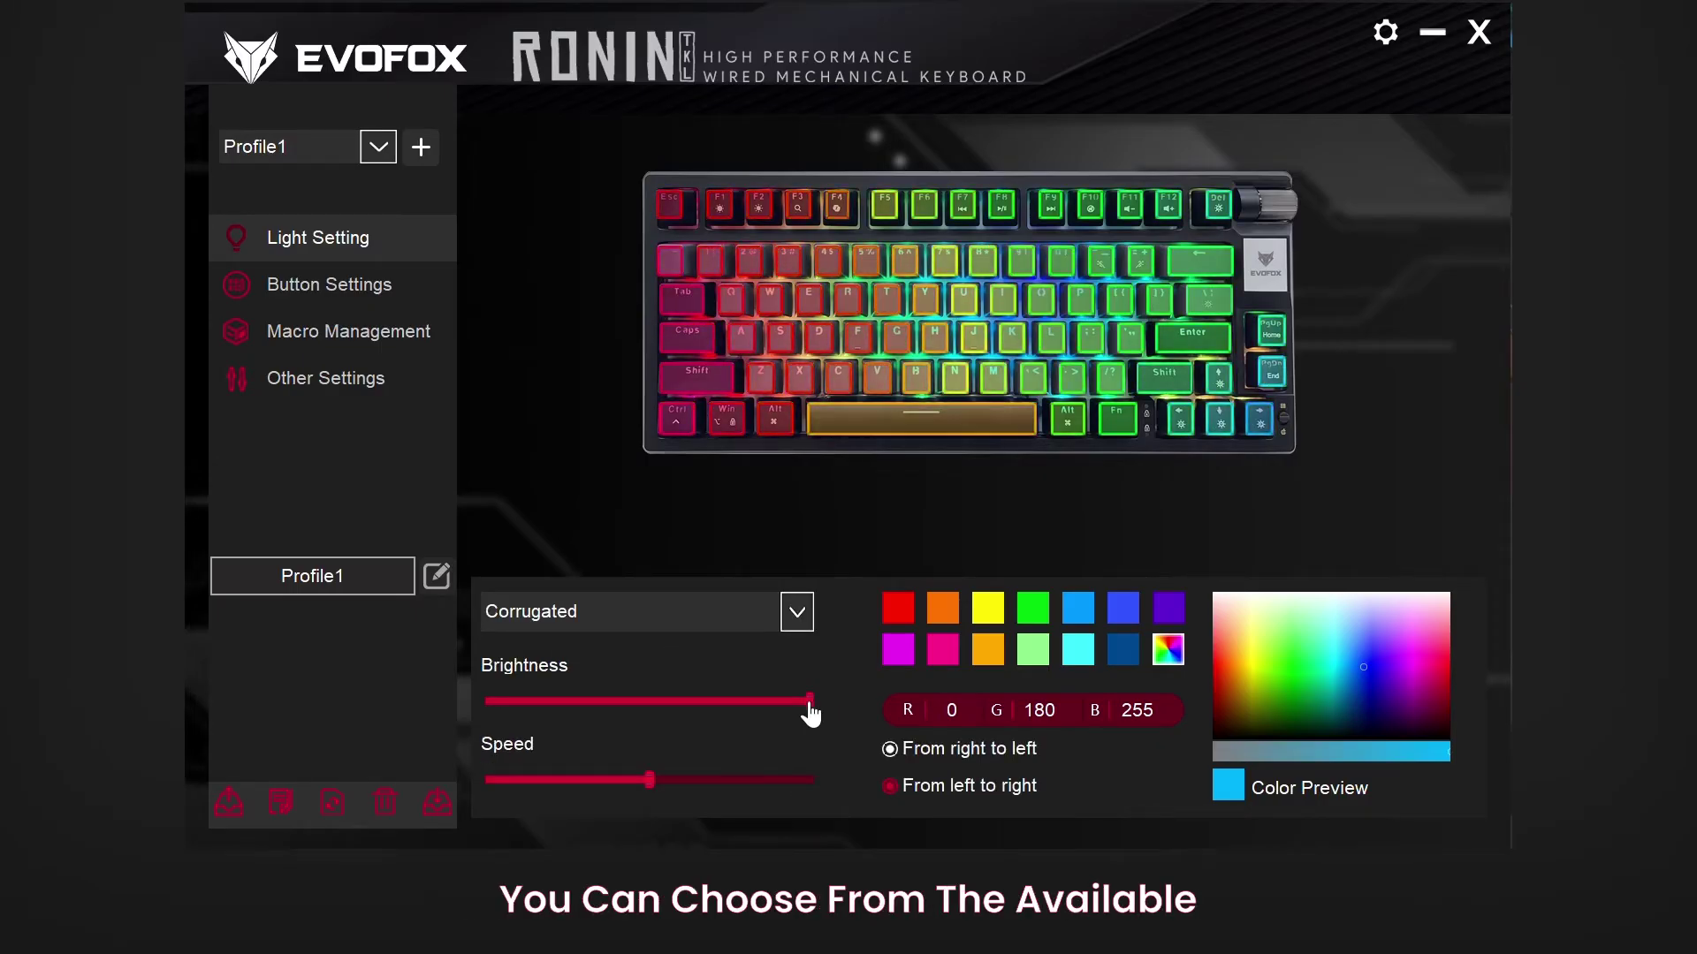
drag(810, 702, 680, 711)
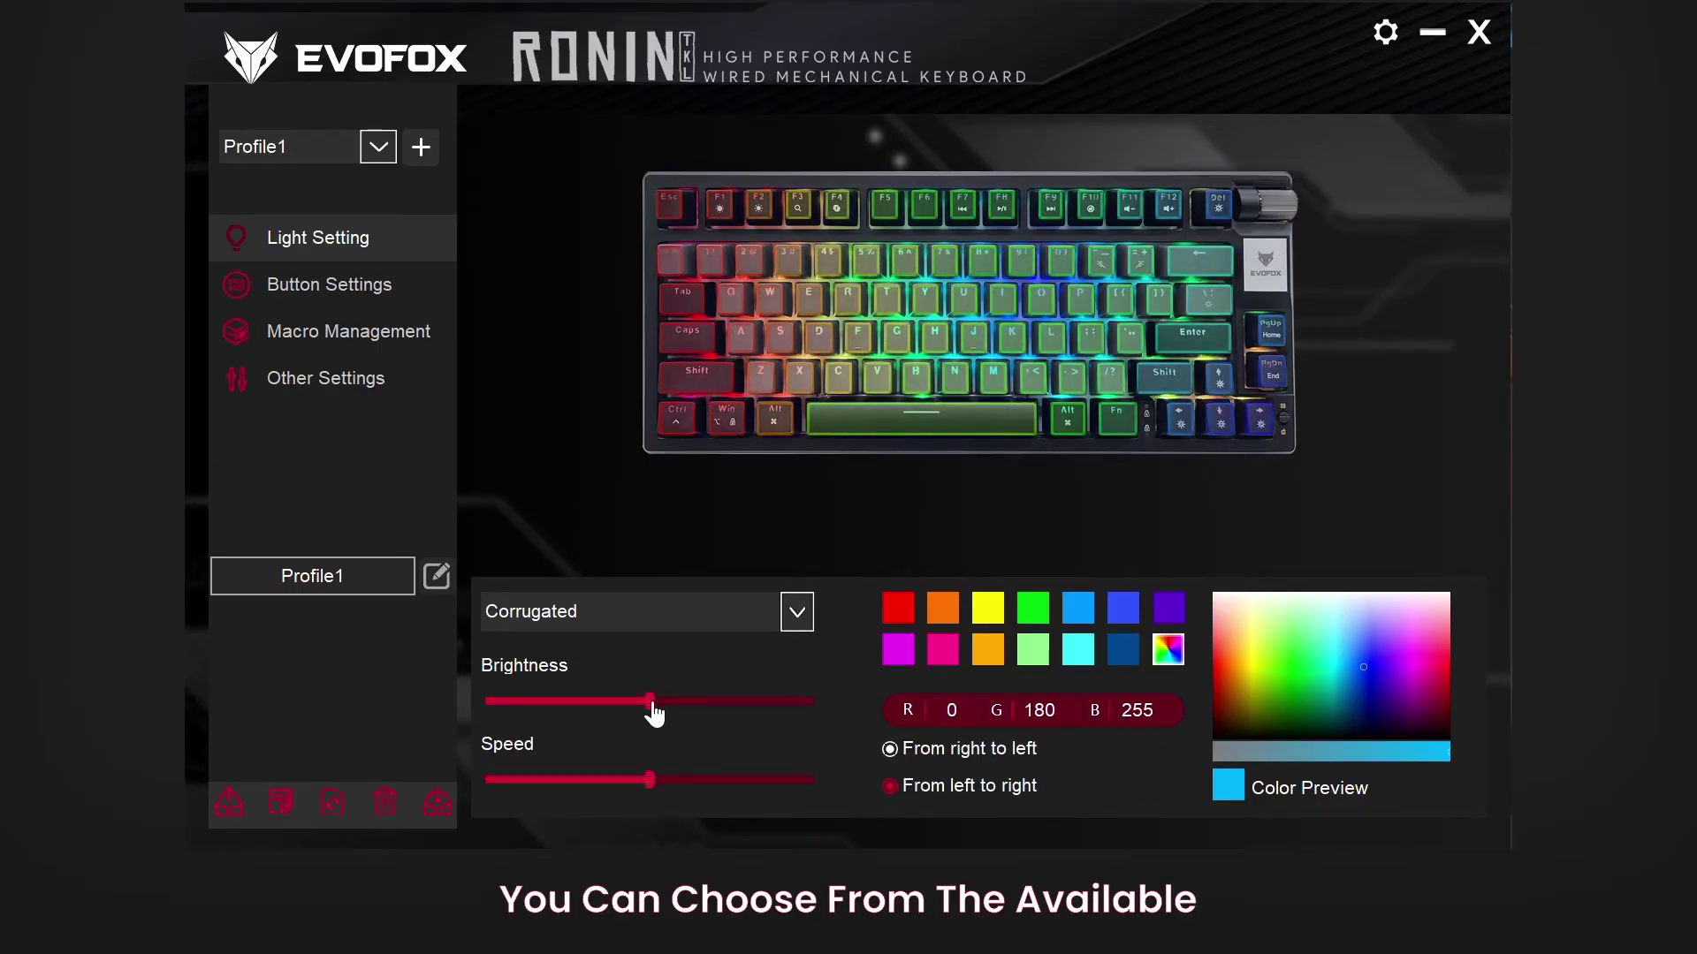
click(791, 705)
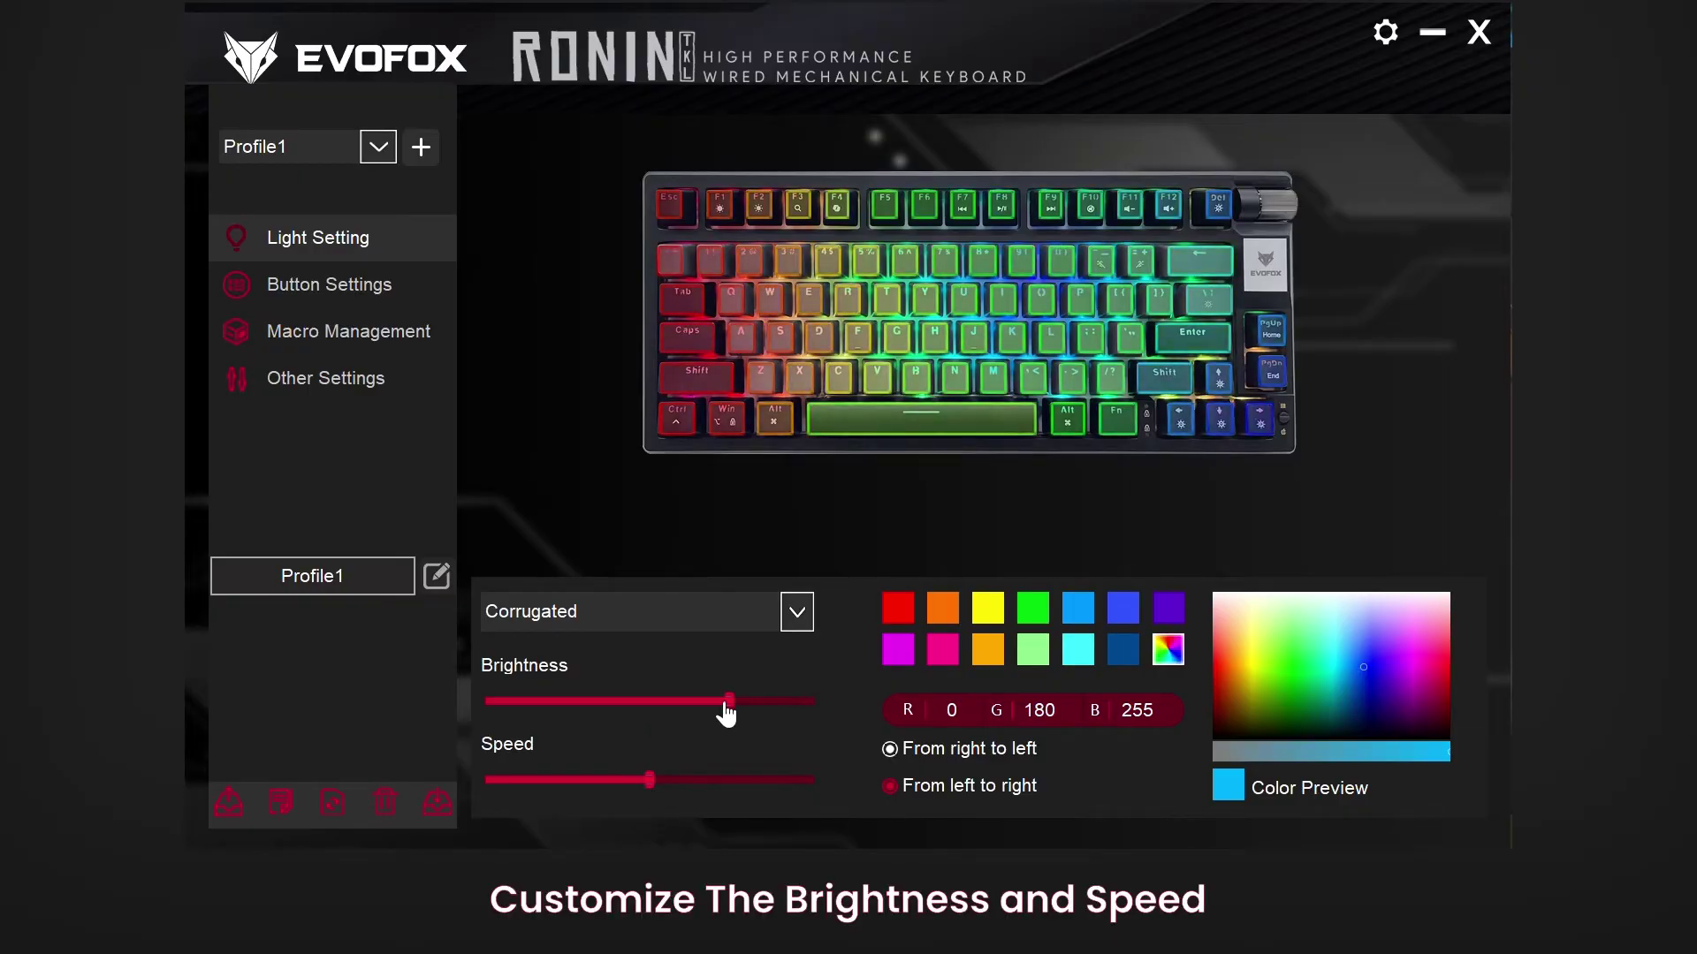
drag(728, 704, 987, 713)
drag(650, 782, 829, 787)
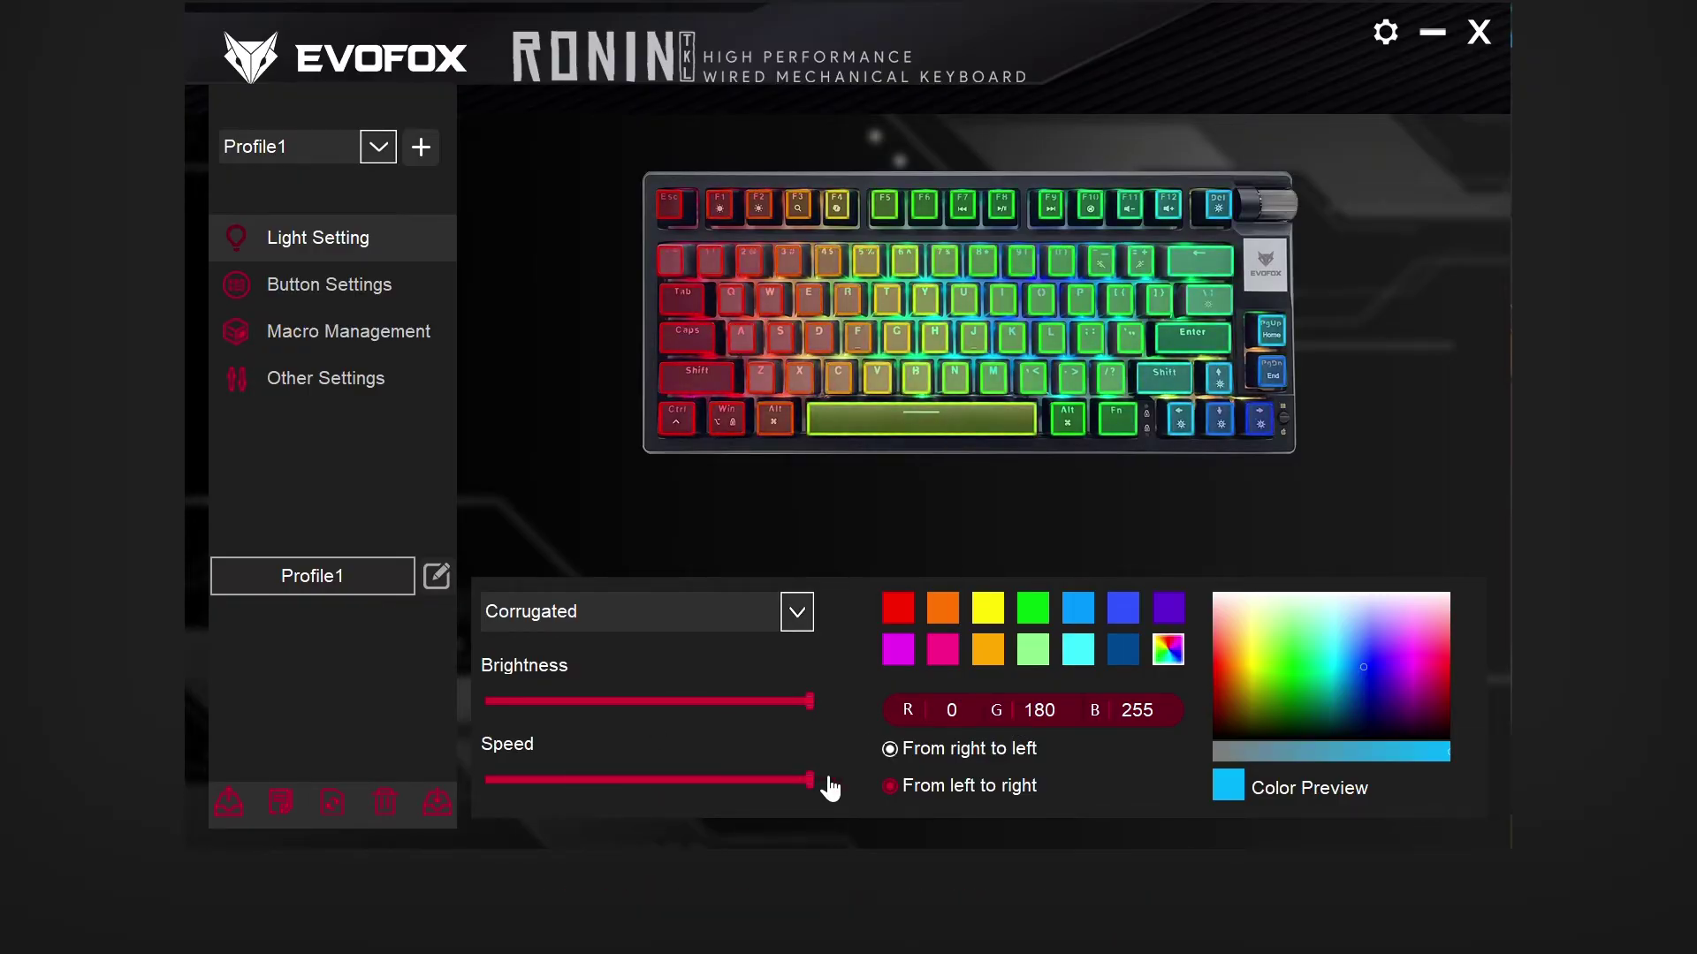
- Set the wave direction to right-to-left and the colour to purple (RGB 89, 0, 244)
click(890, 786)
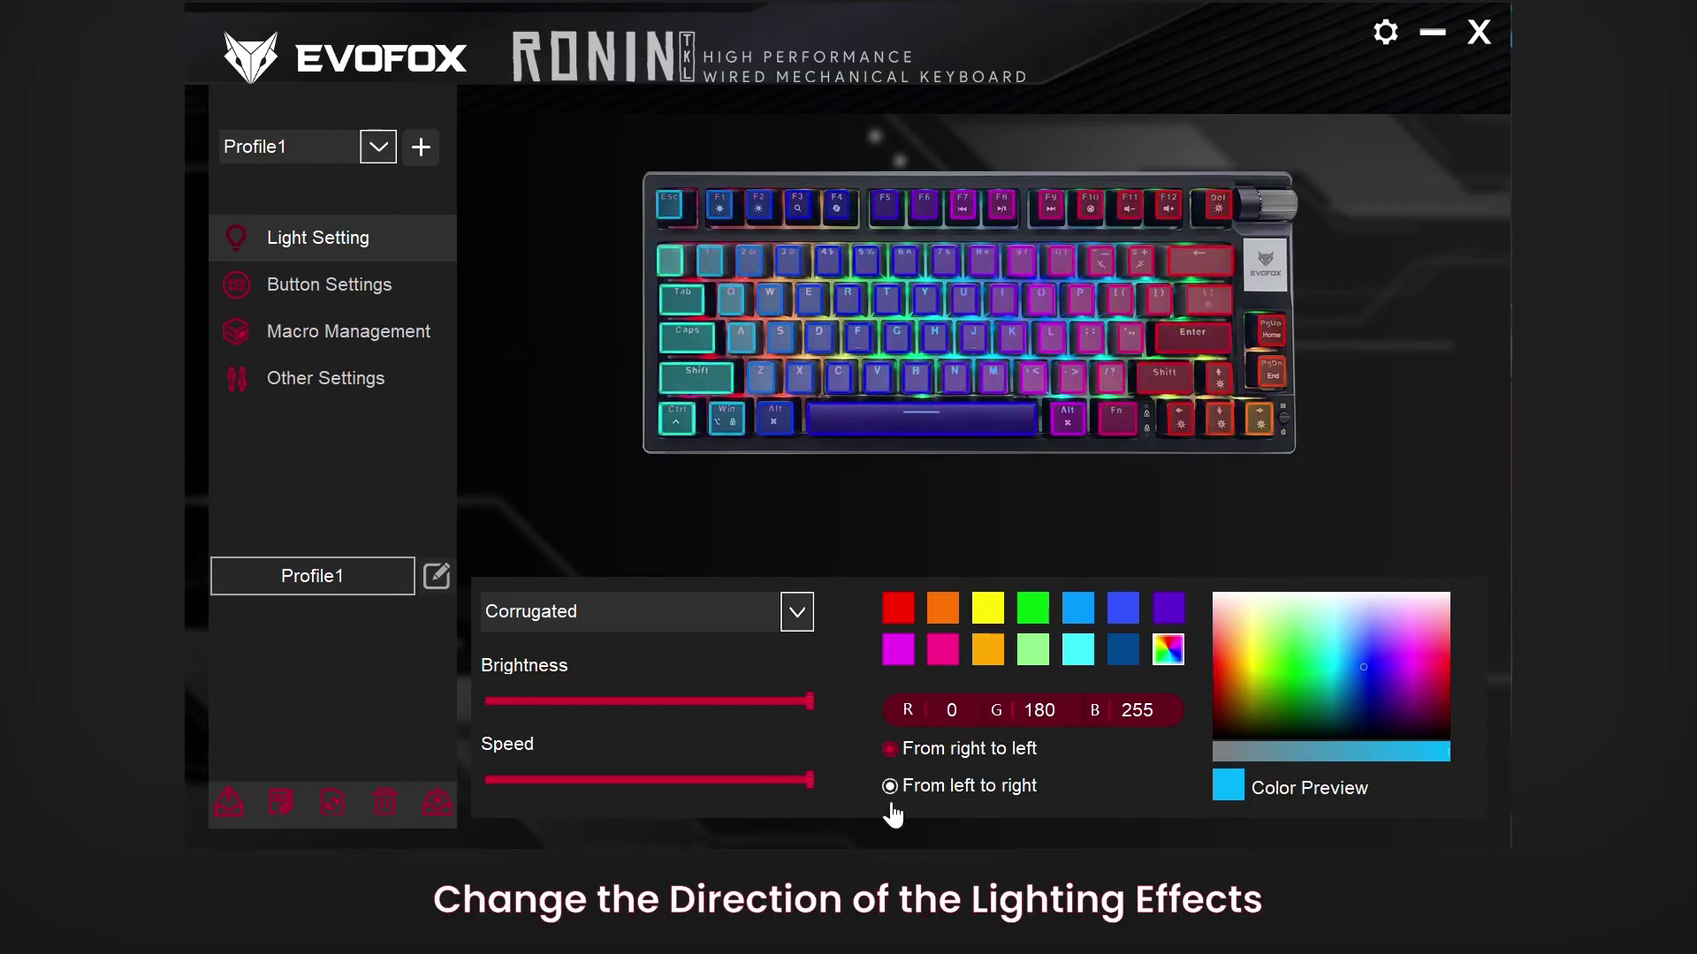
click(889, 748)
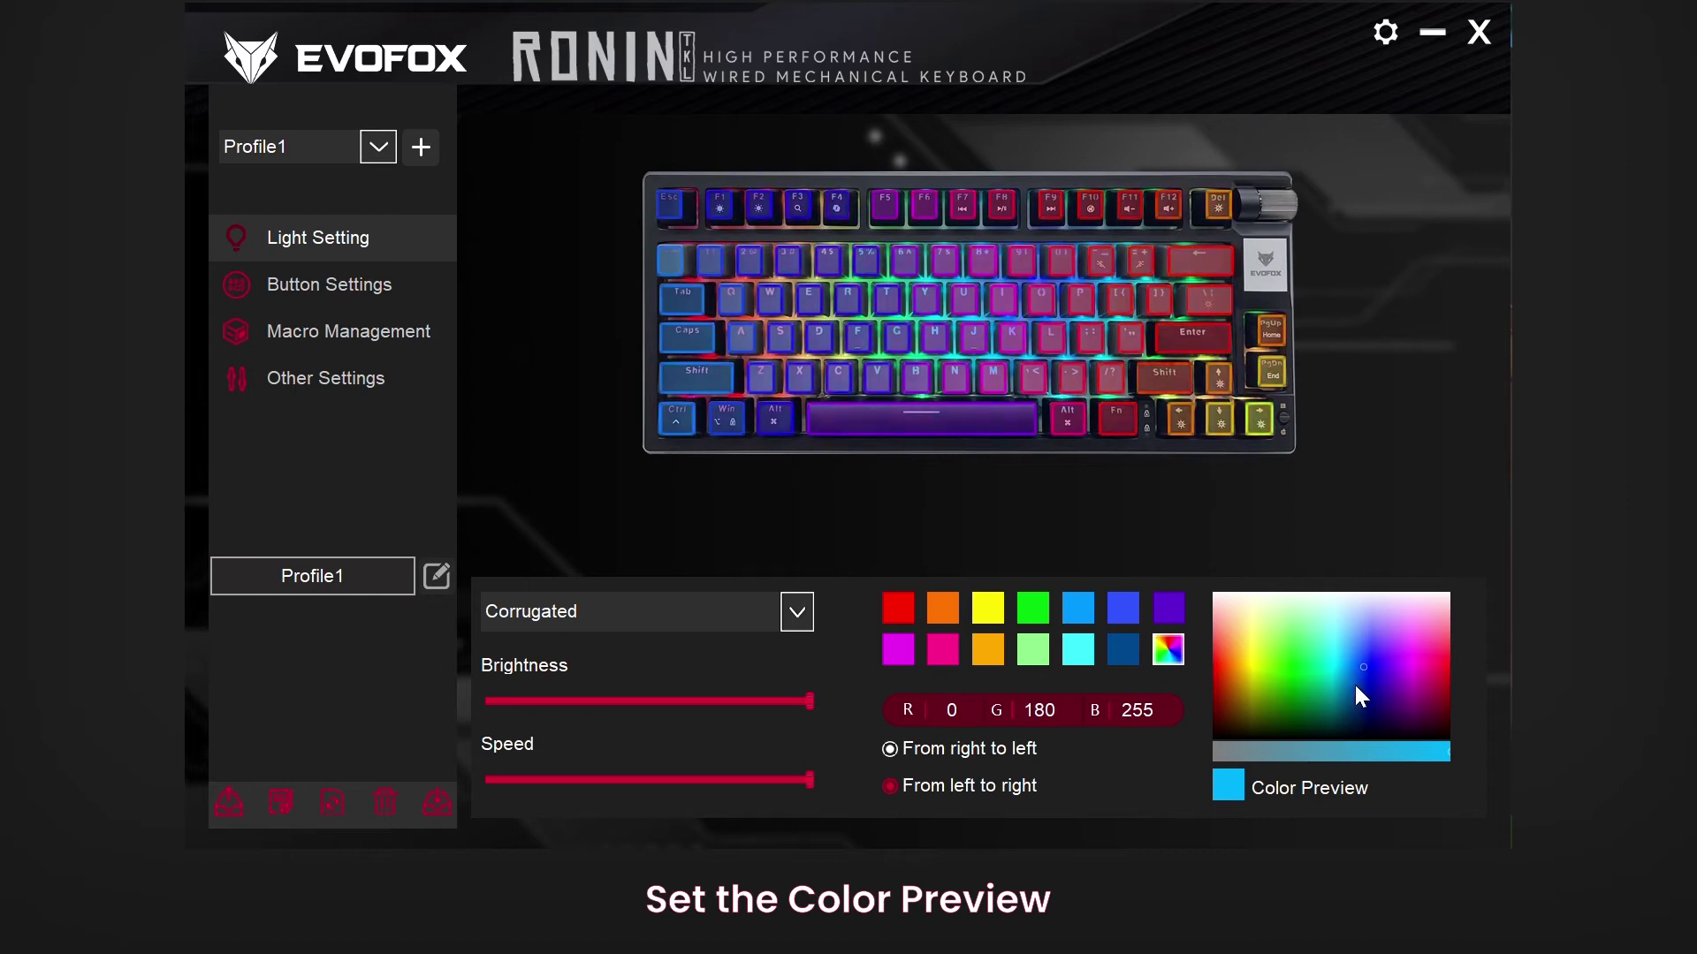
click(1254, 676)
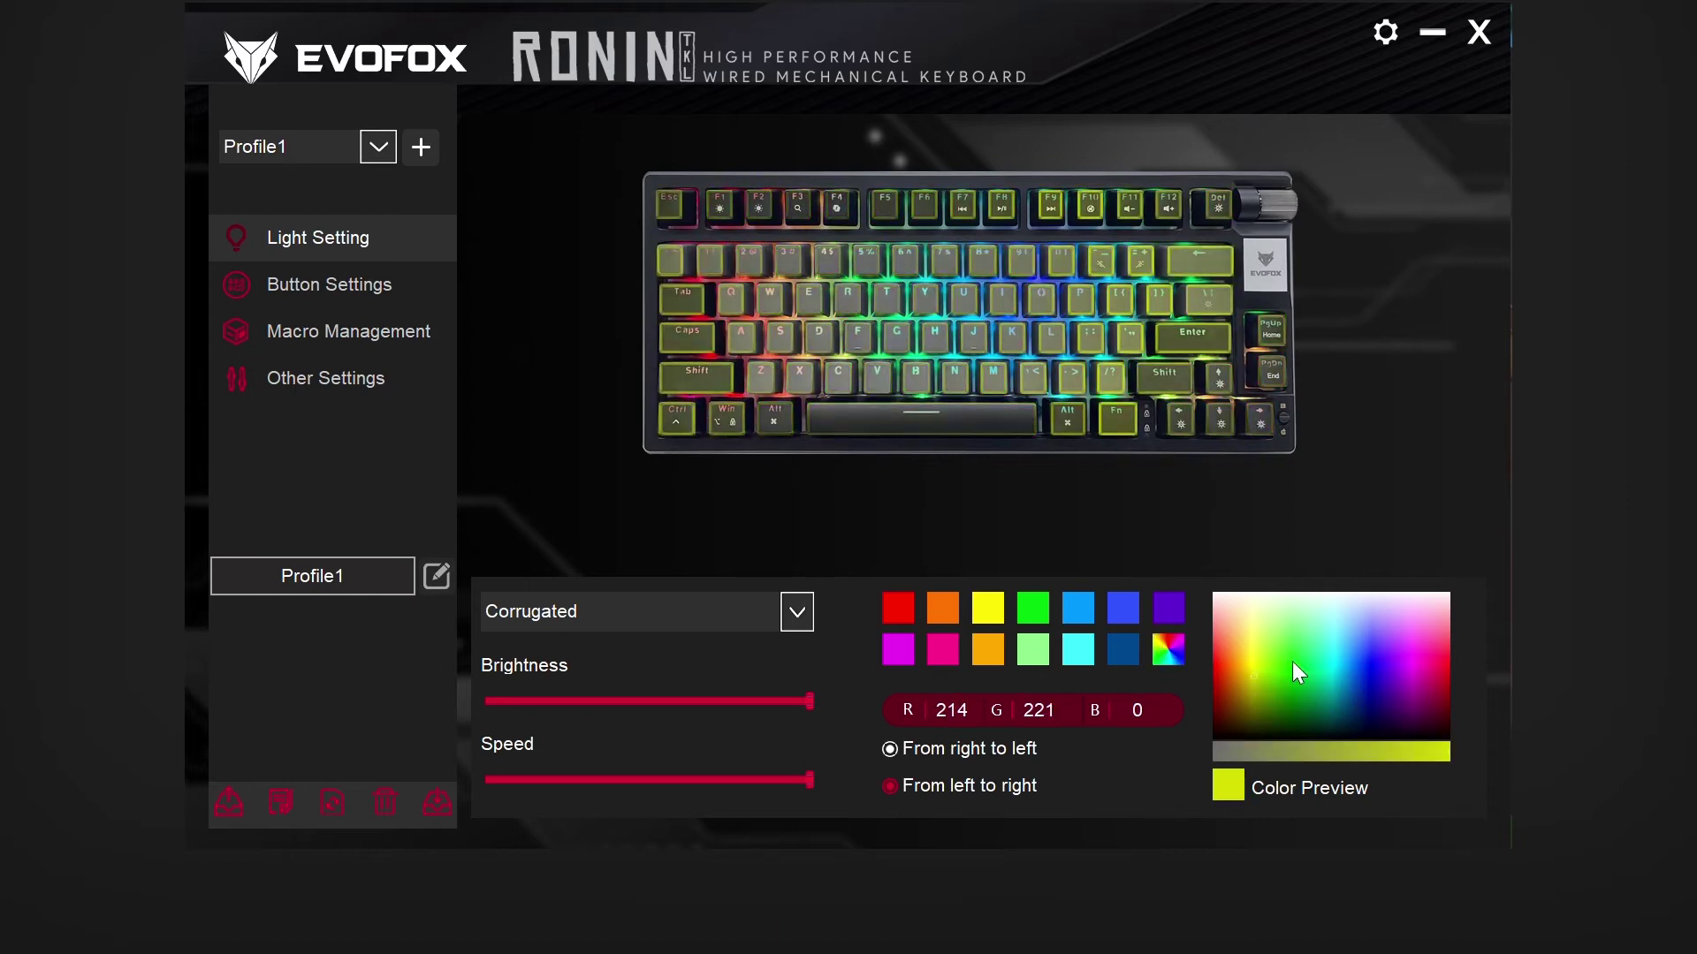
click(1288, 698)
click(1386, 668)
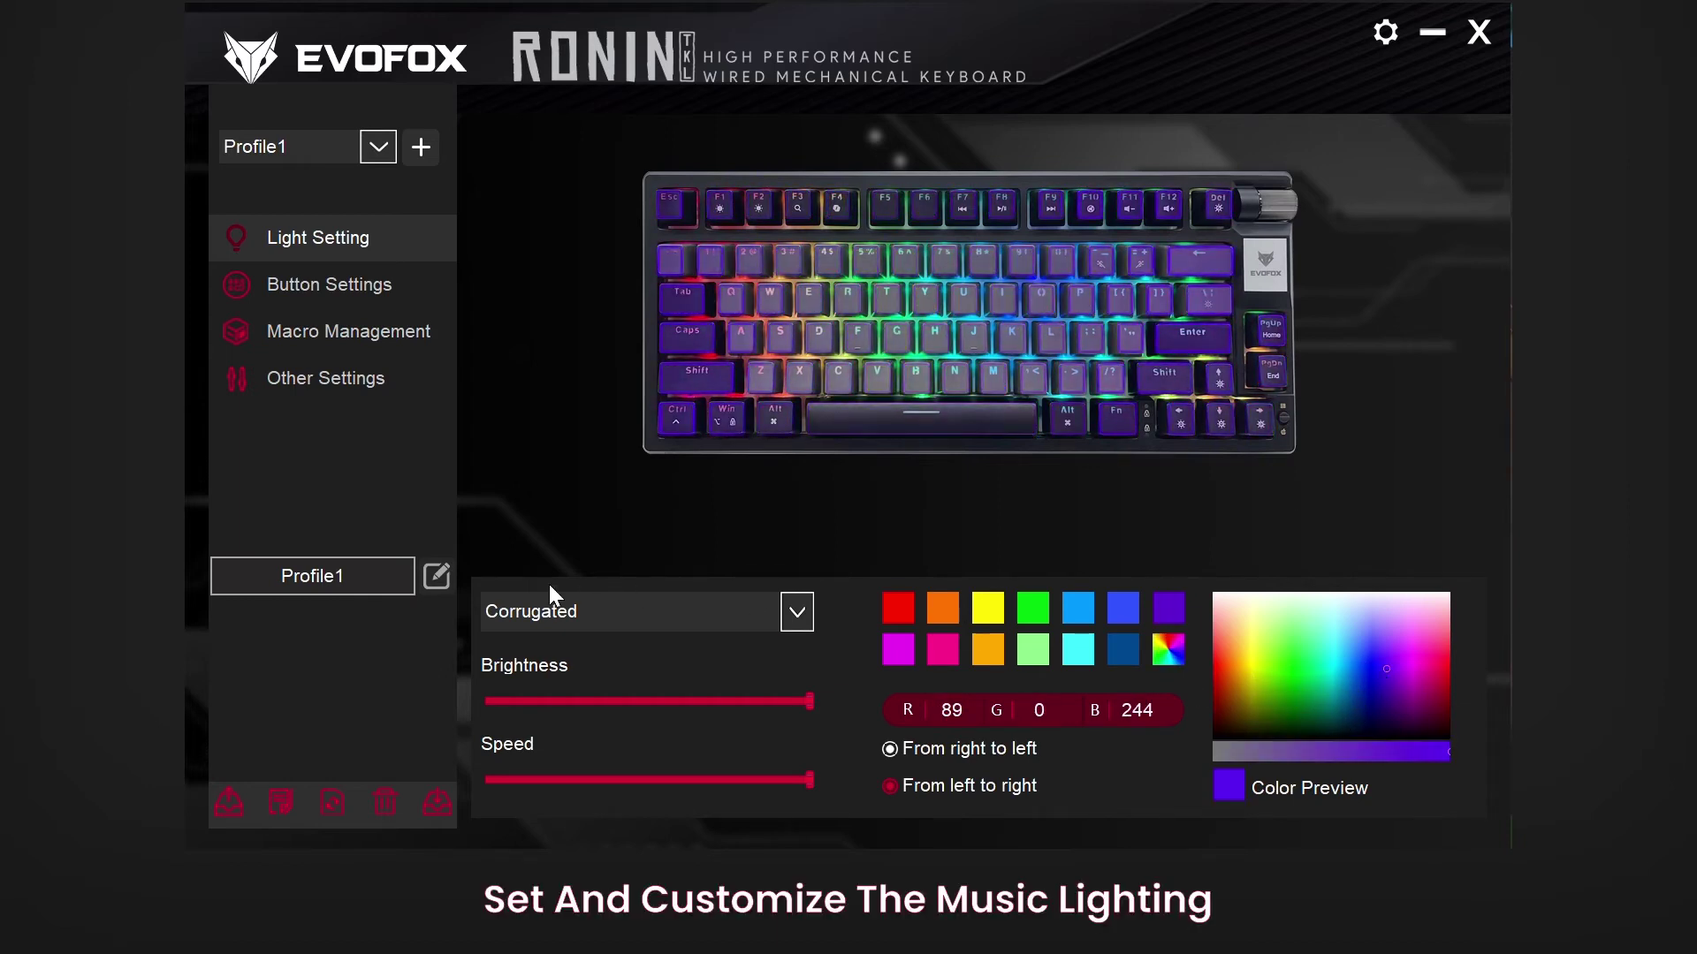
- Switch the lighting effect to Audio wave and raise its brightness
click(751, 613)
scroll(638, 738, down, 1)
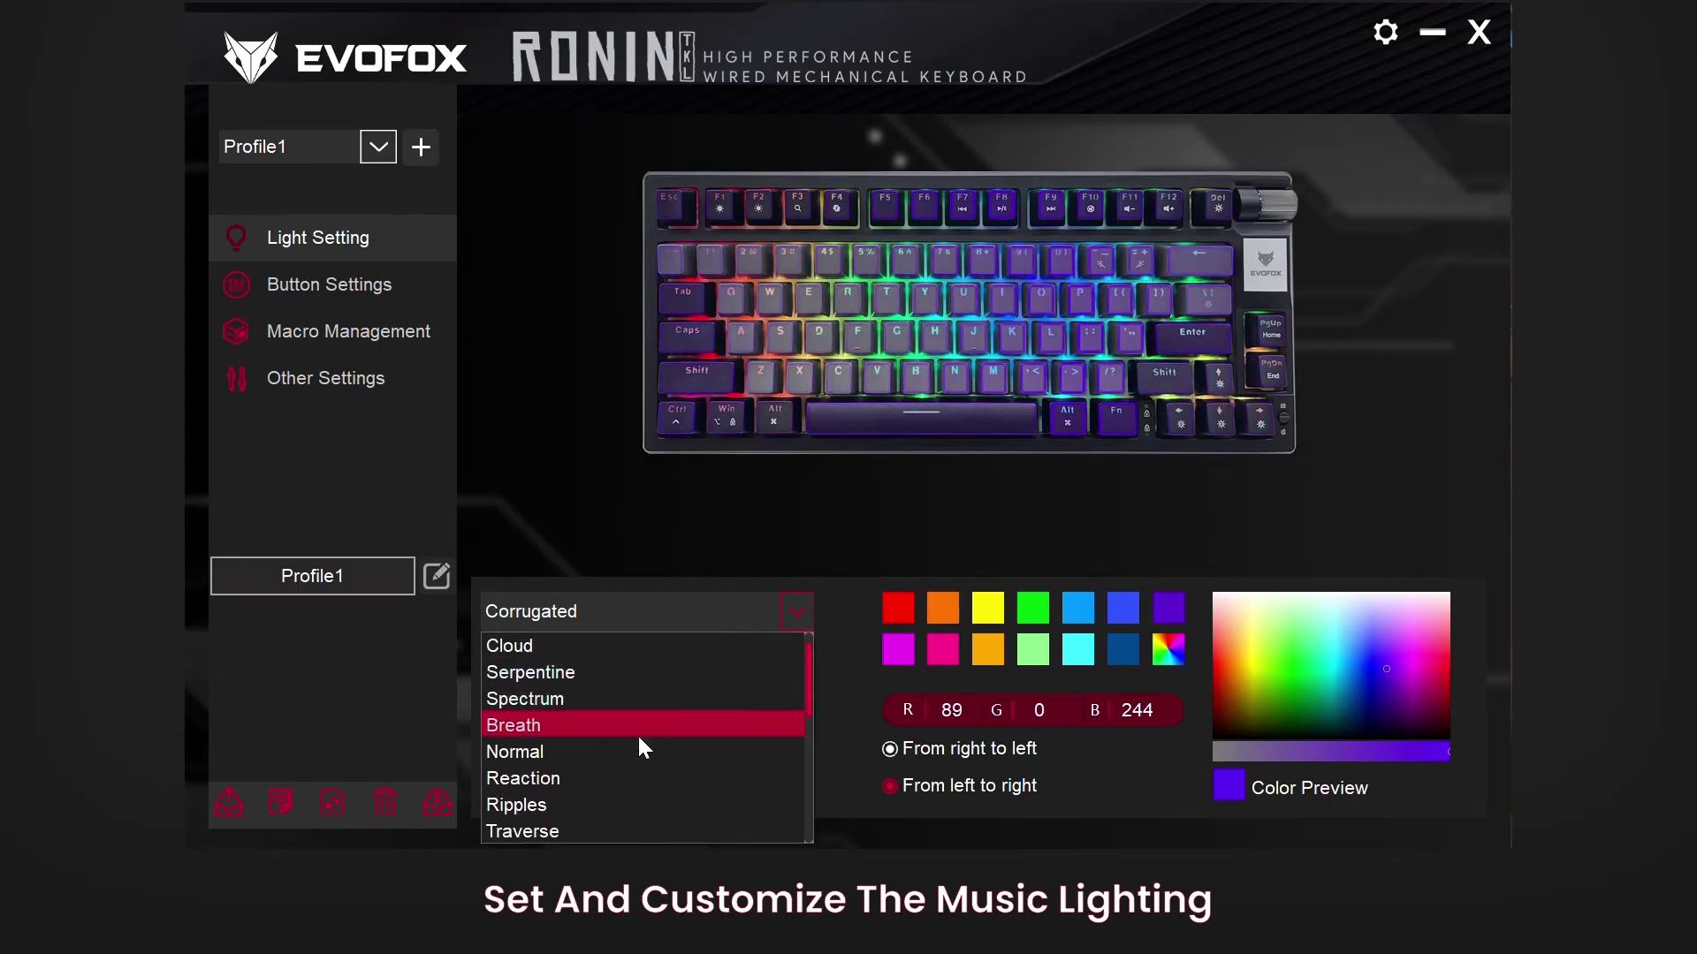
scroll(637, 742, down, 5)
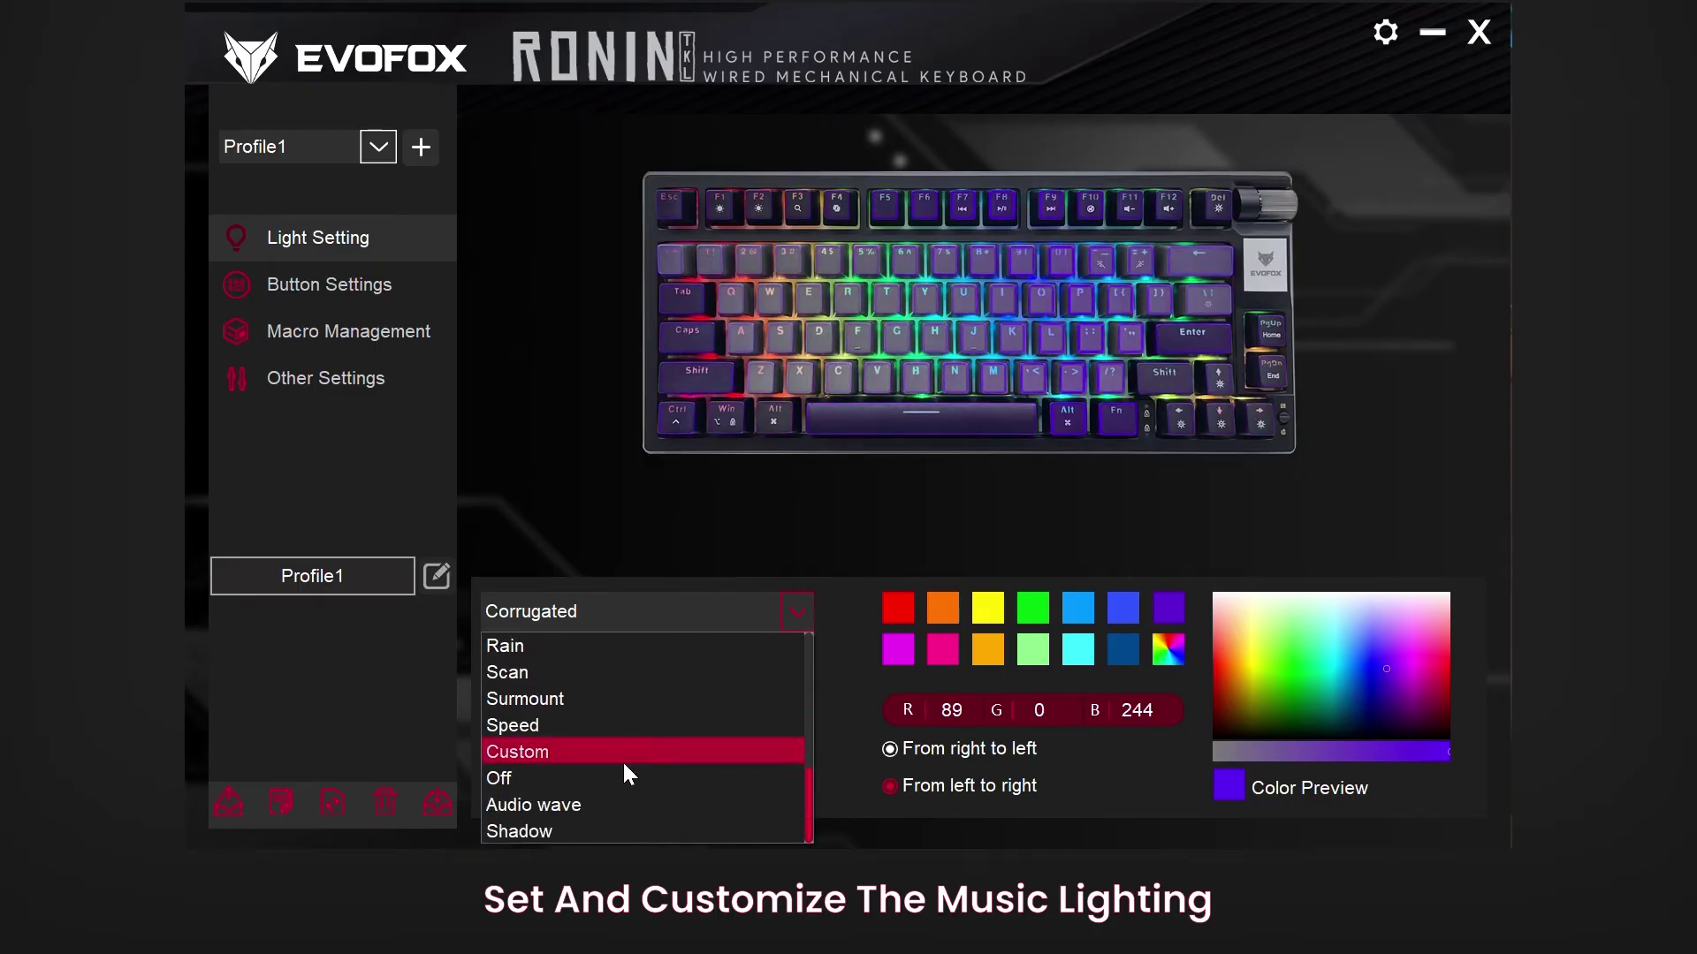
click(583, 806)
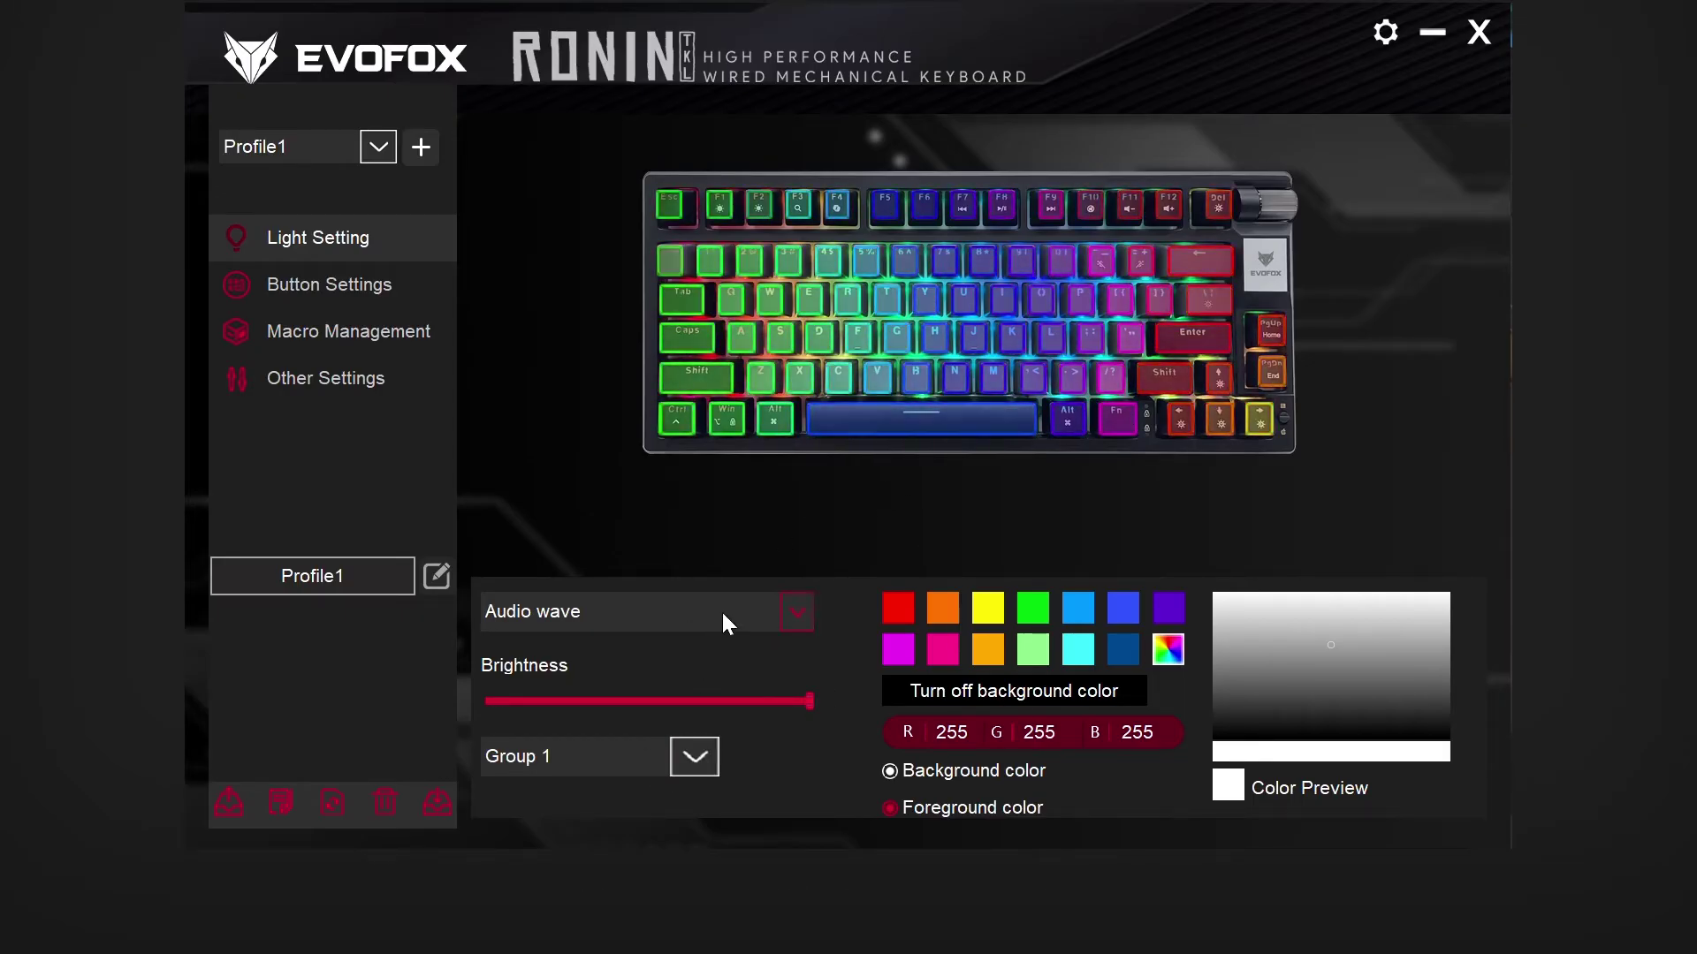
drag(788, 709, 910, 717)
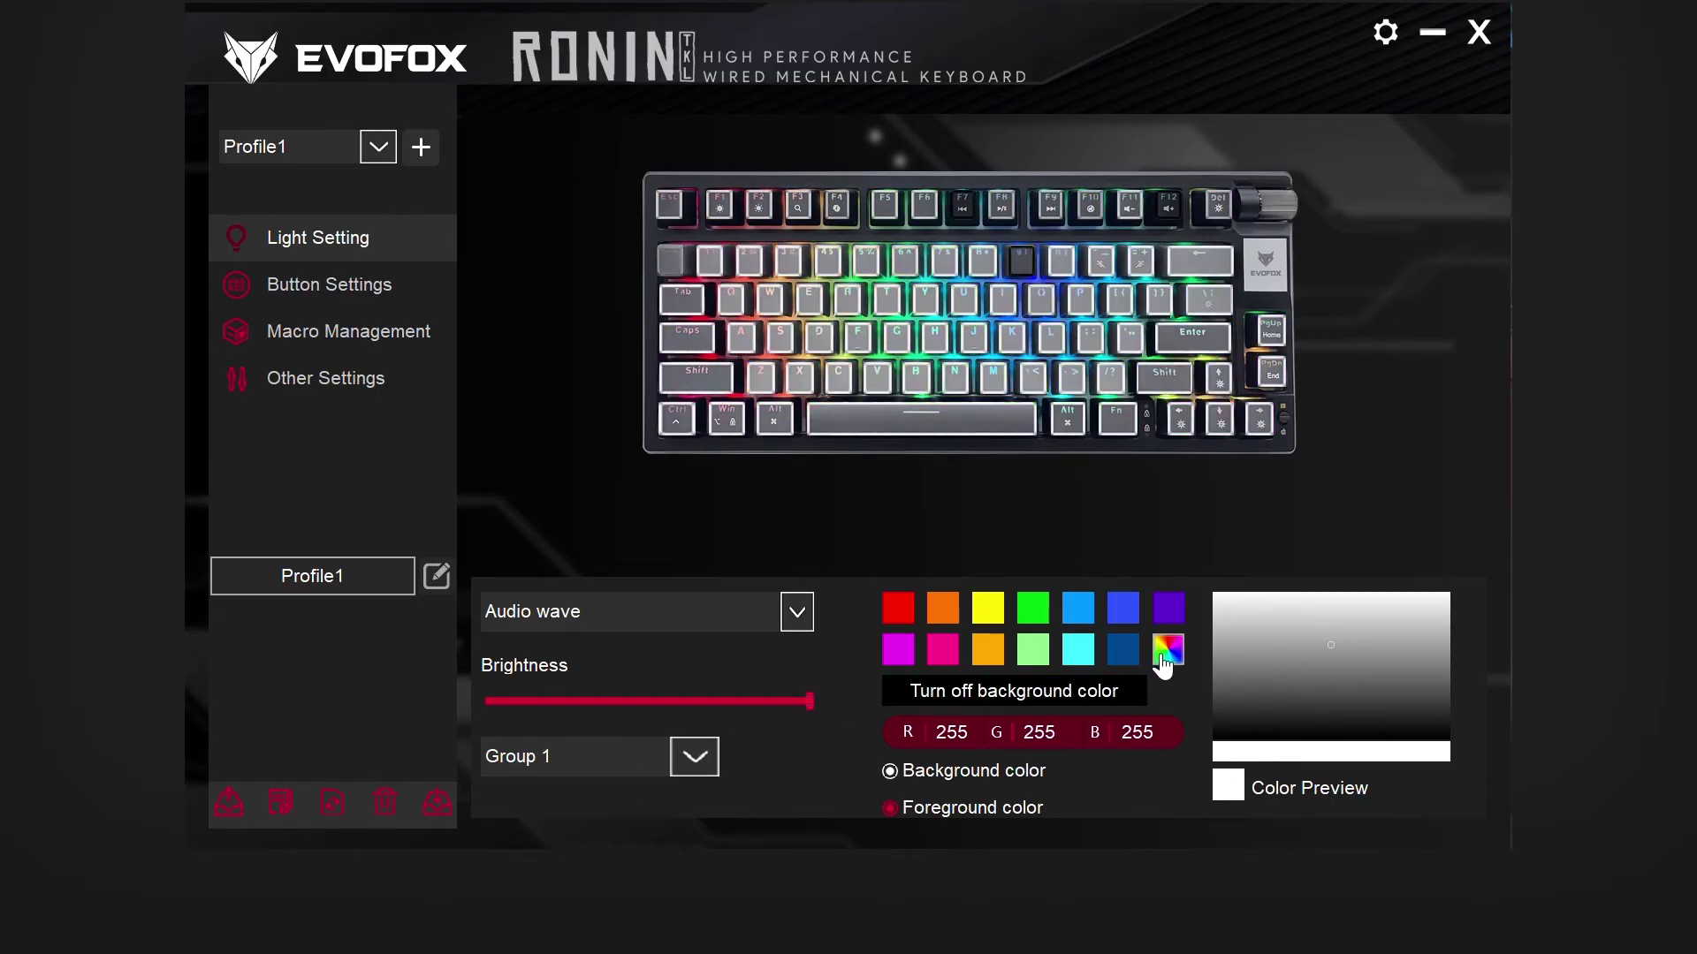
- Set the Audio wave lighting group to Group 4
click(694, 755)
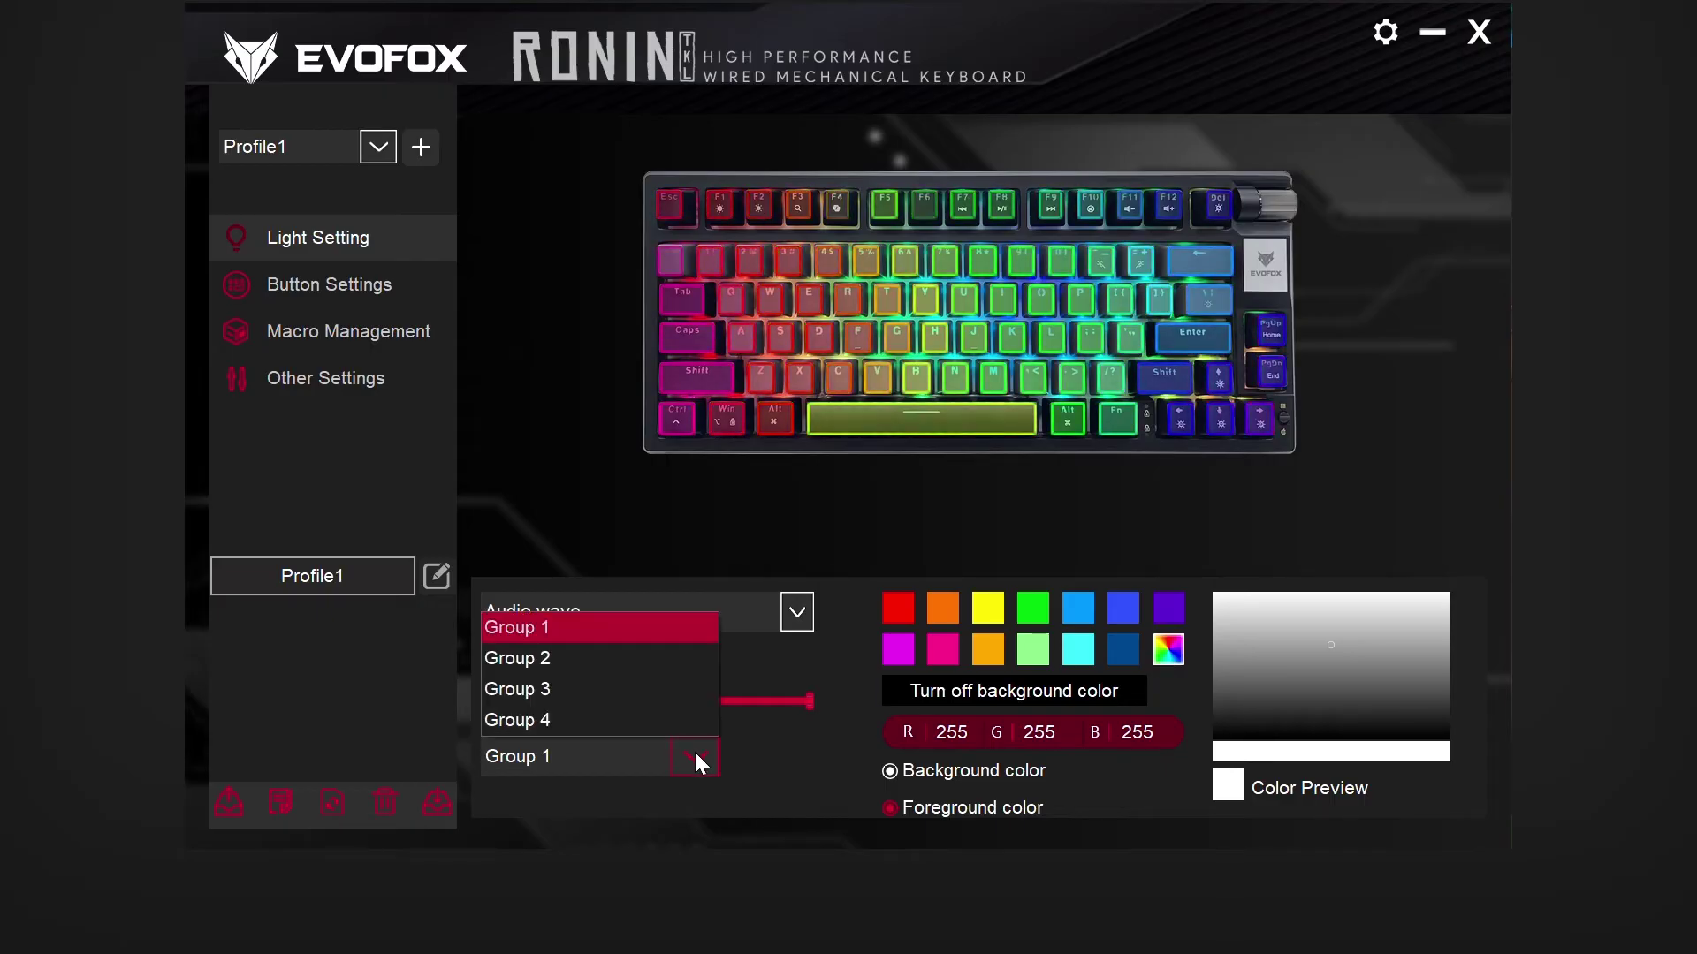
click(579, 661)
click(698, 756)
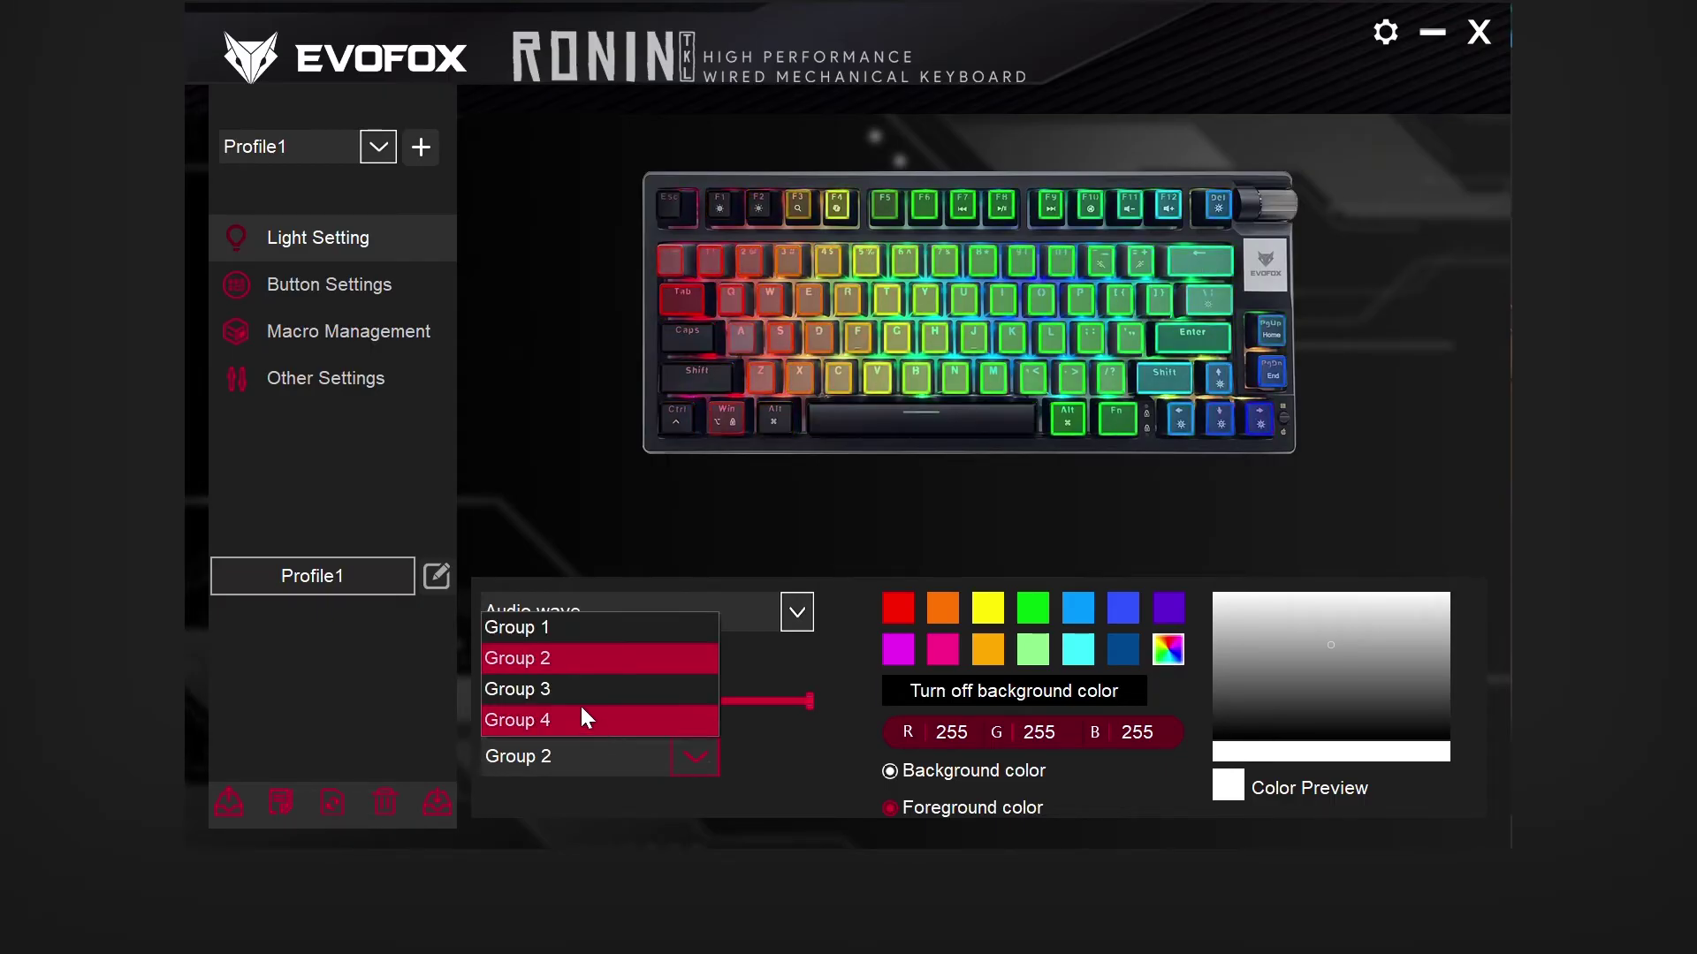
click(582, 719)
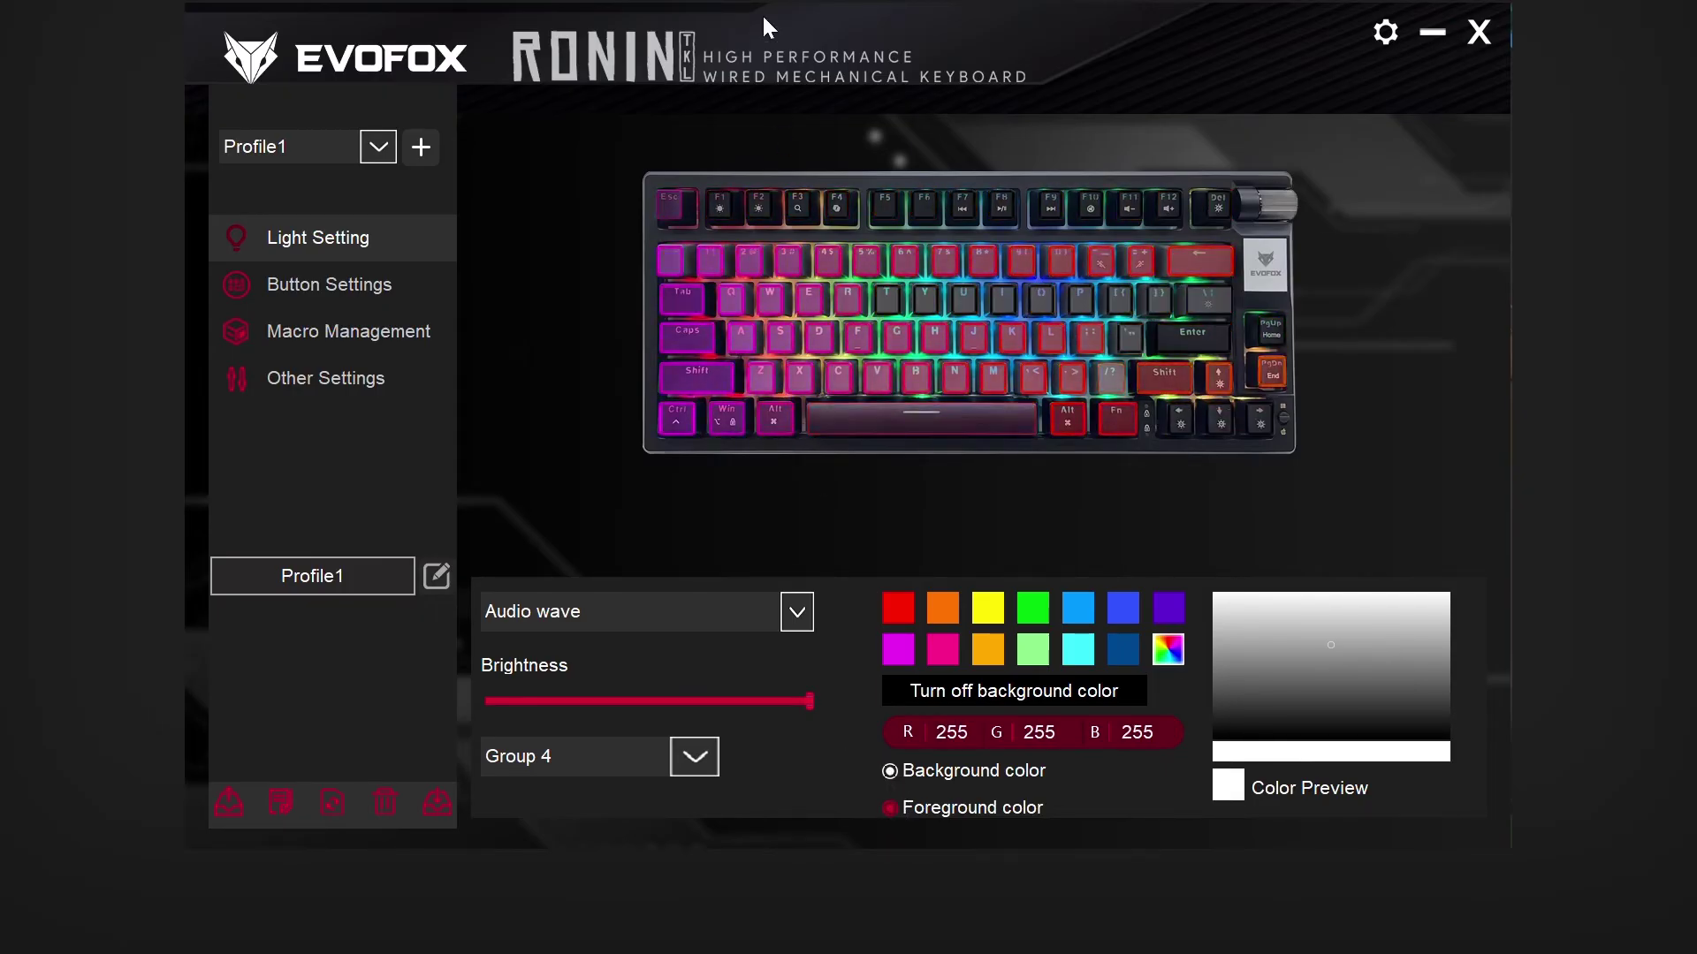
click(353, 291)
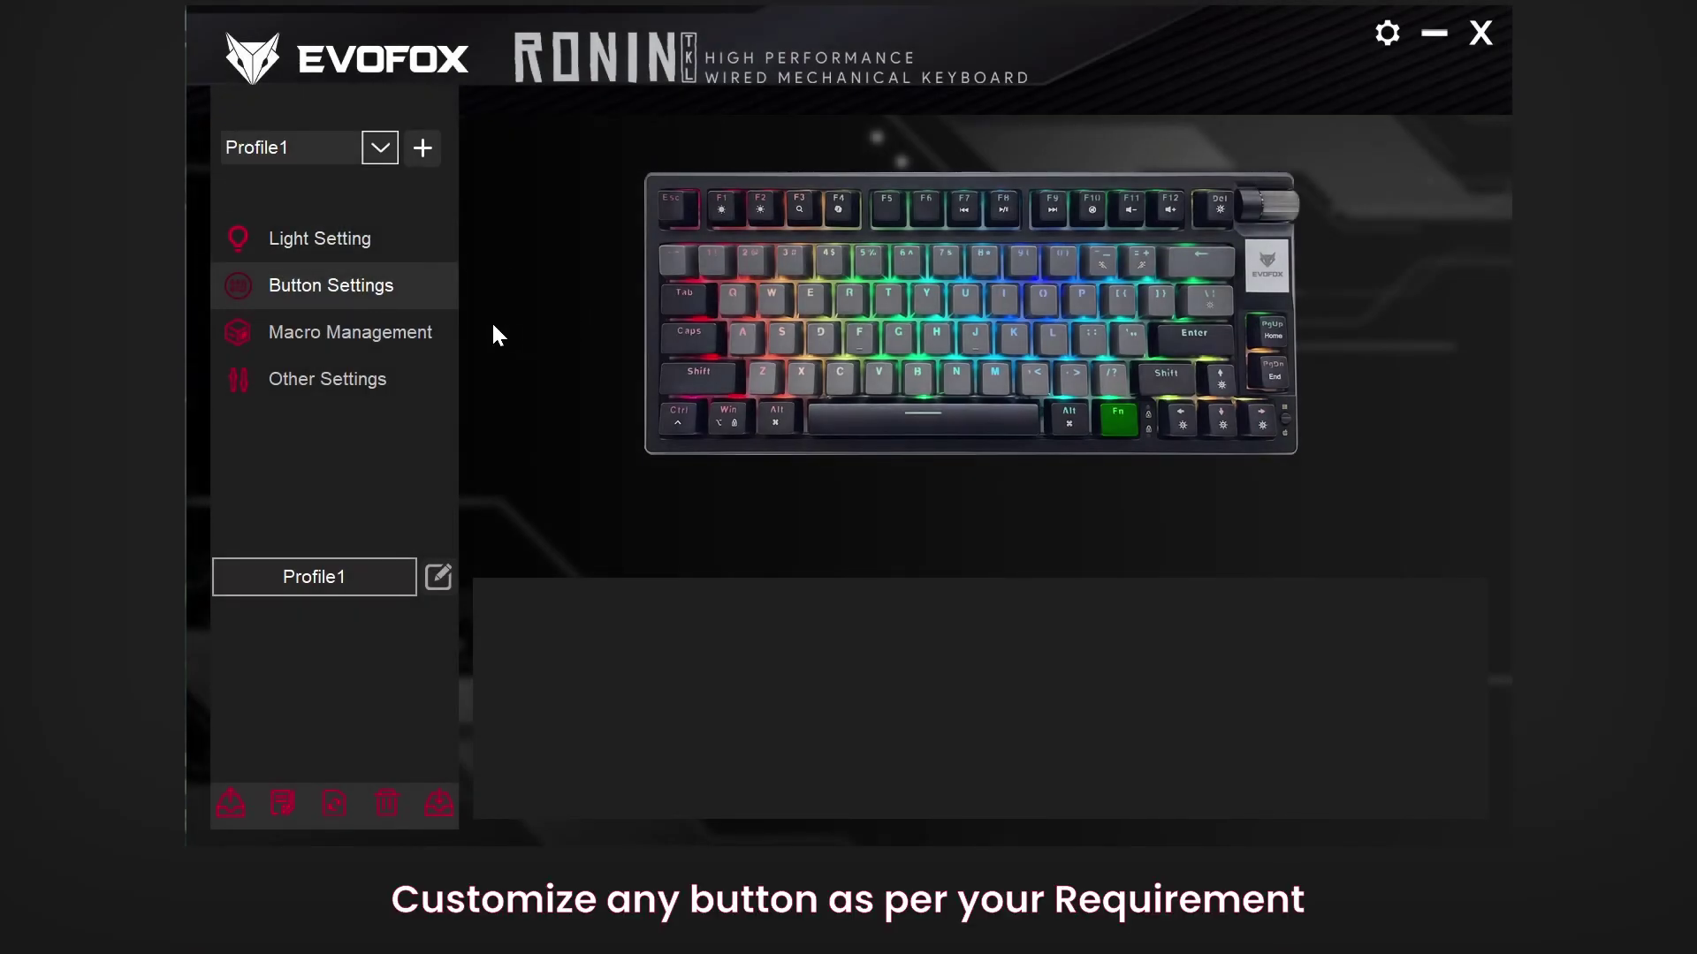
- Select the F5 key and set its function type to Multimedia Key
click(886, 212)
click(848, 604)
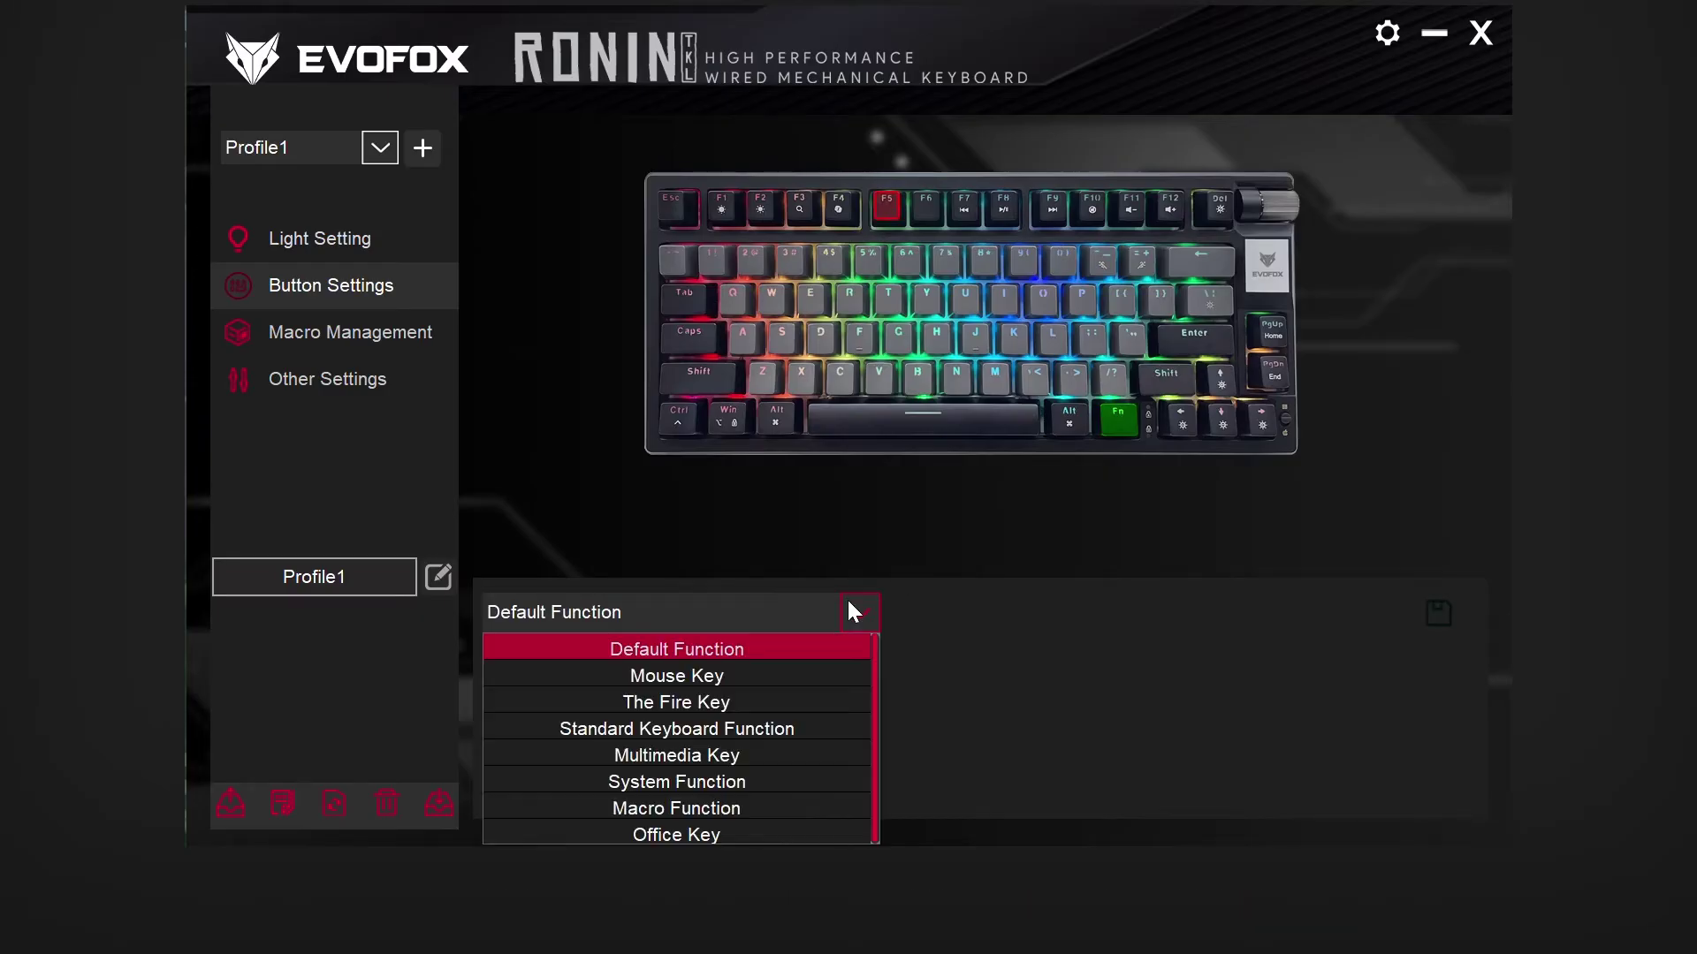
click(724, 751)
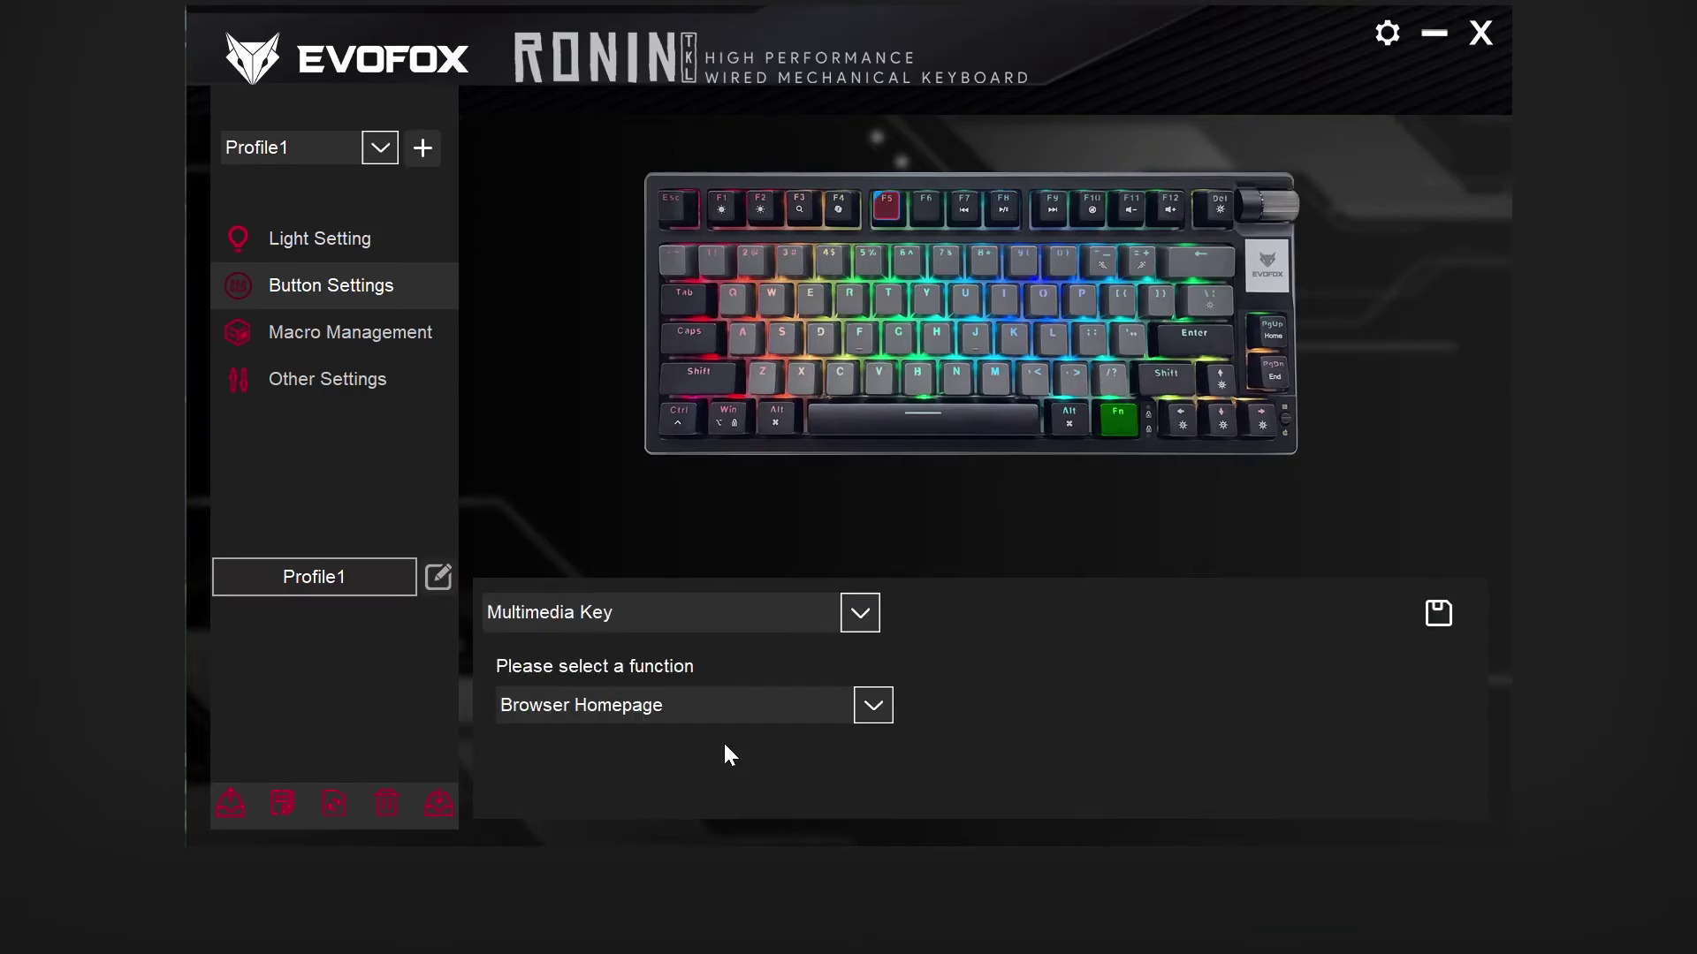
- Assign Calculator to F5, save, and press F5 to launch Windows Calculator
click(854, 720)
scroll(742, 608, up, 2)
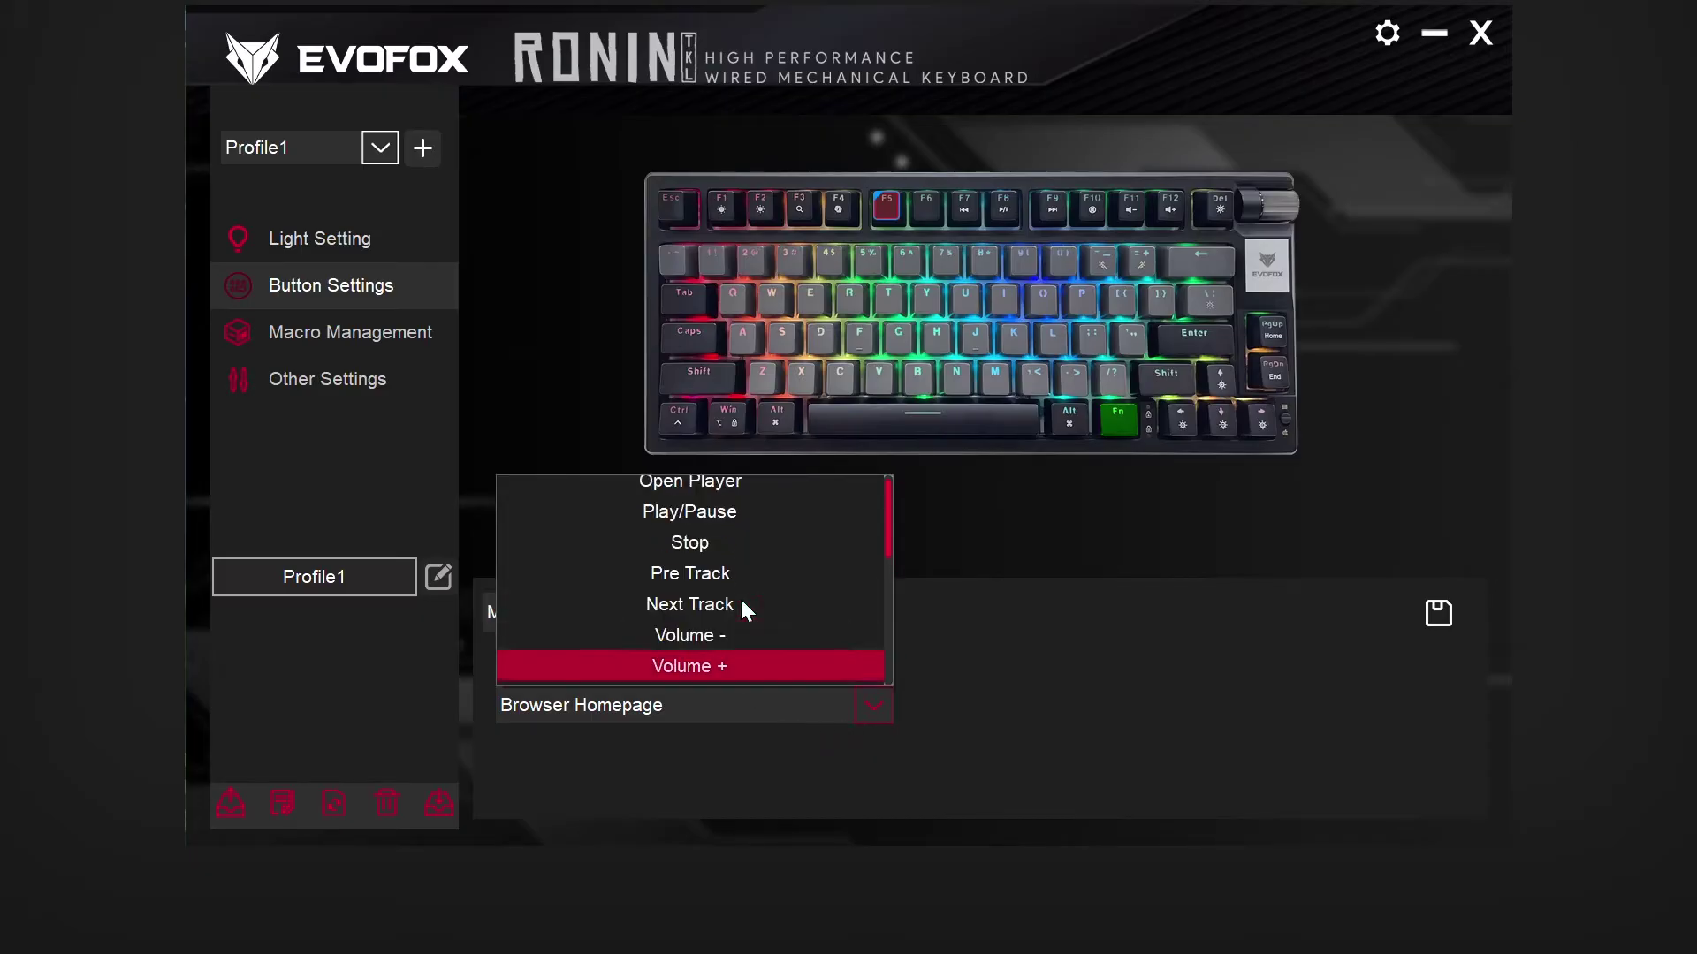
scroll(742, 603, down, 3)
scroll(742, 603, up, 2)
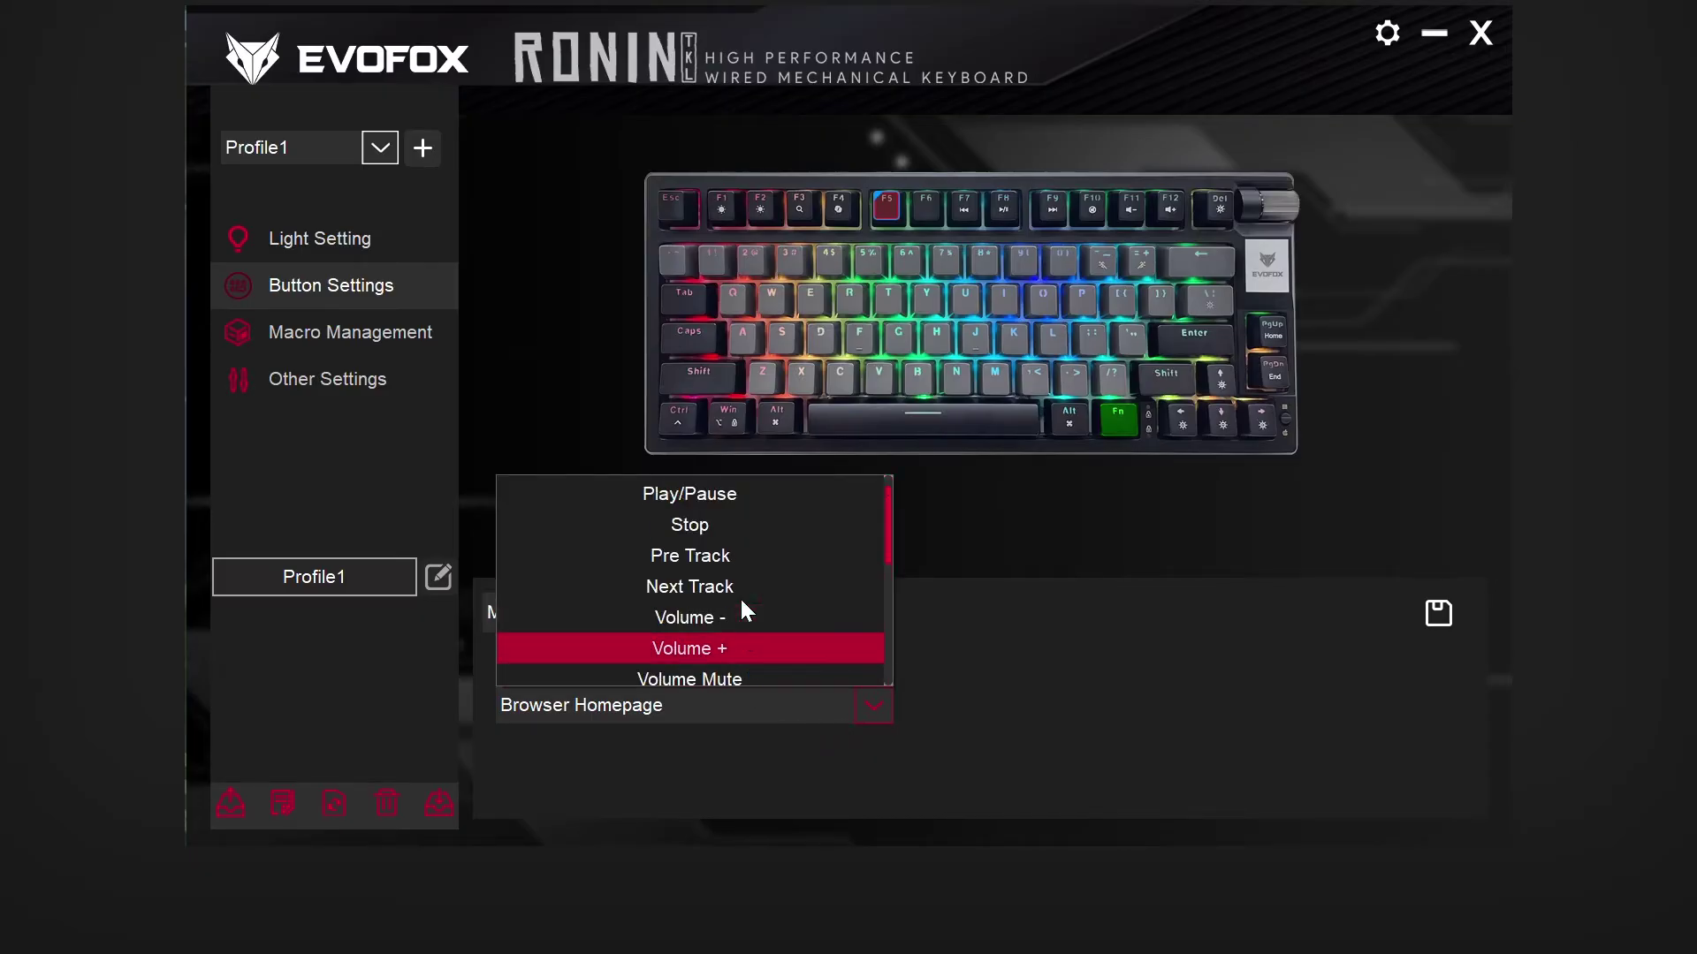
scroll(740, 599, down, 2)
scroll(740, 619, down, 4)
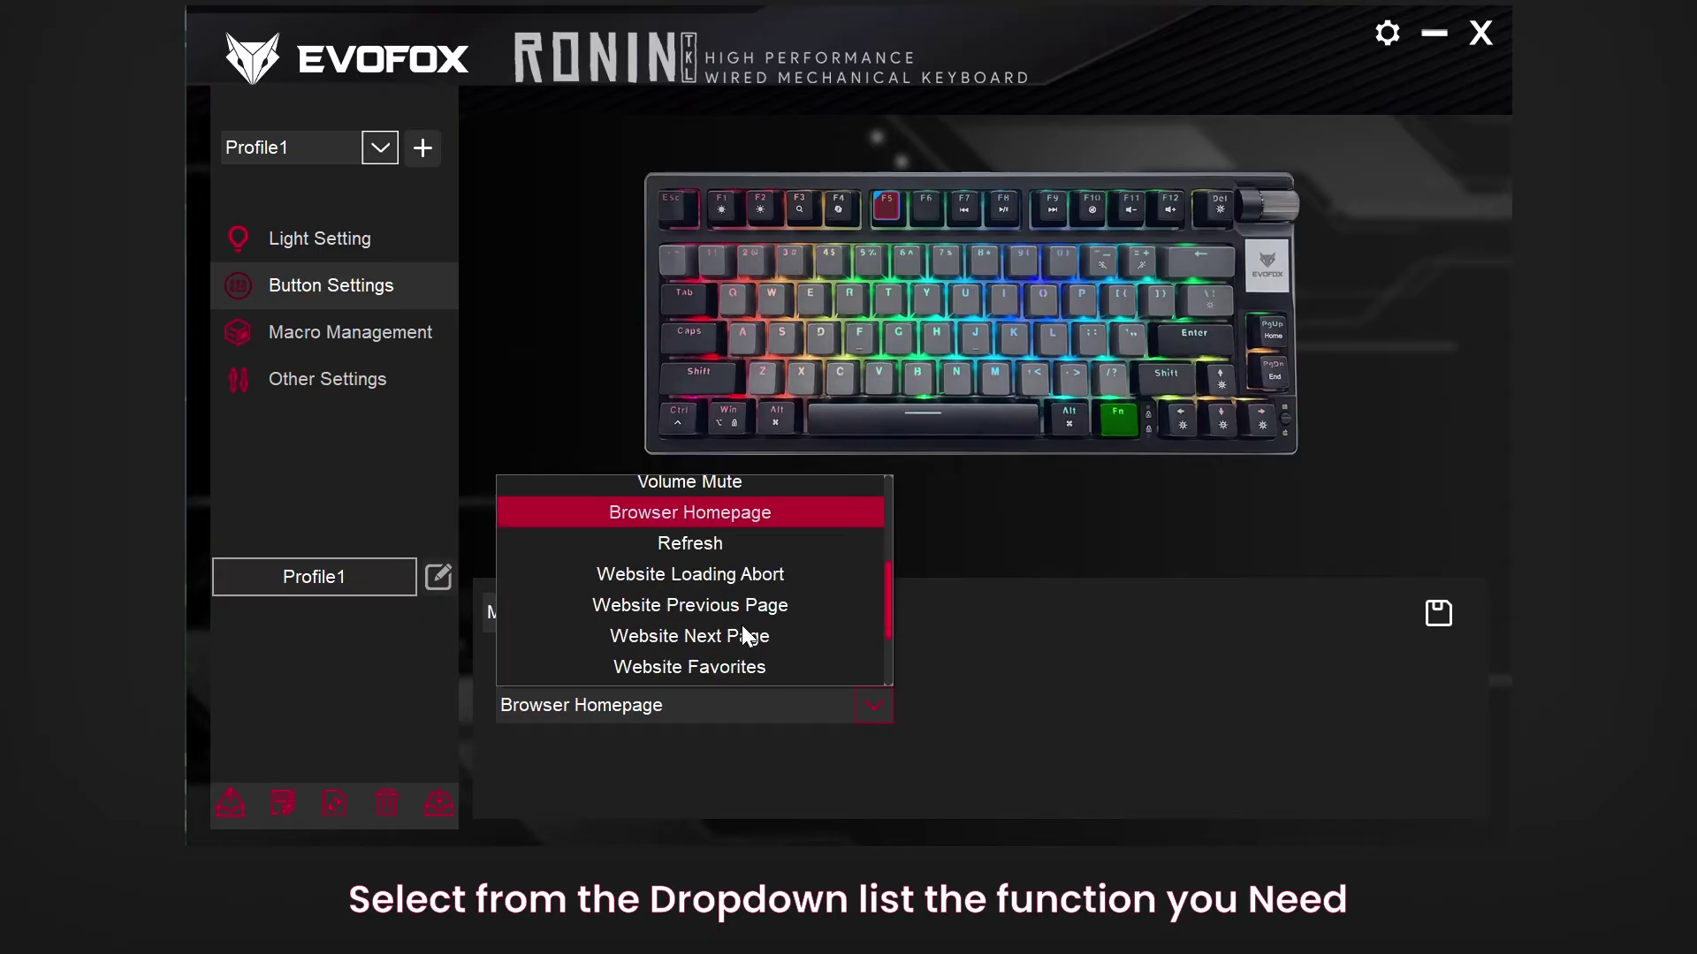
scroll(740, 623, down, 4)
click(739, 634)
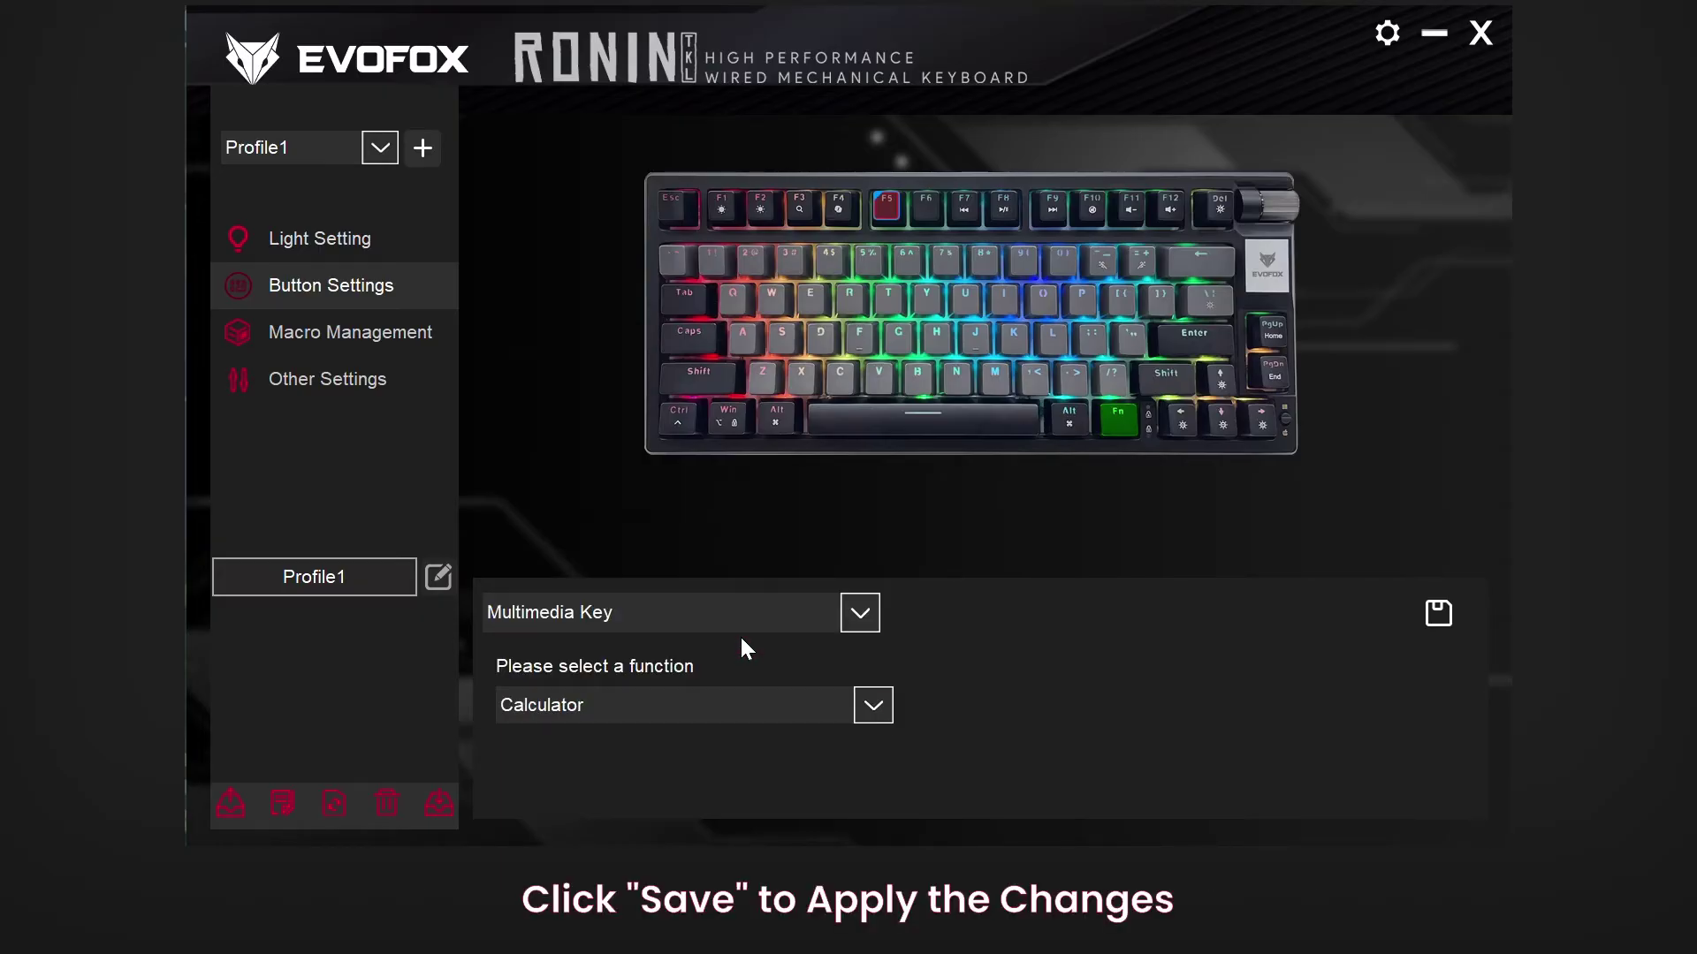
click(1442, 625)
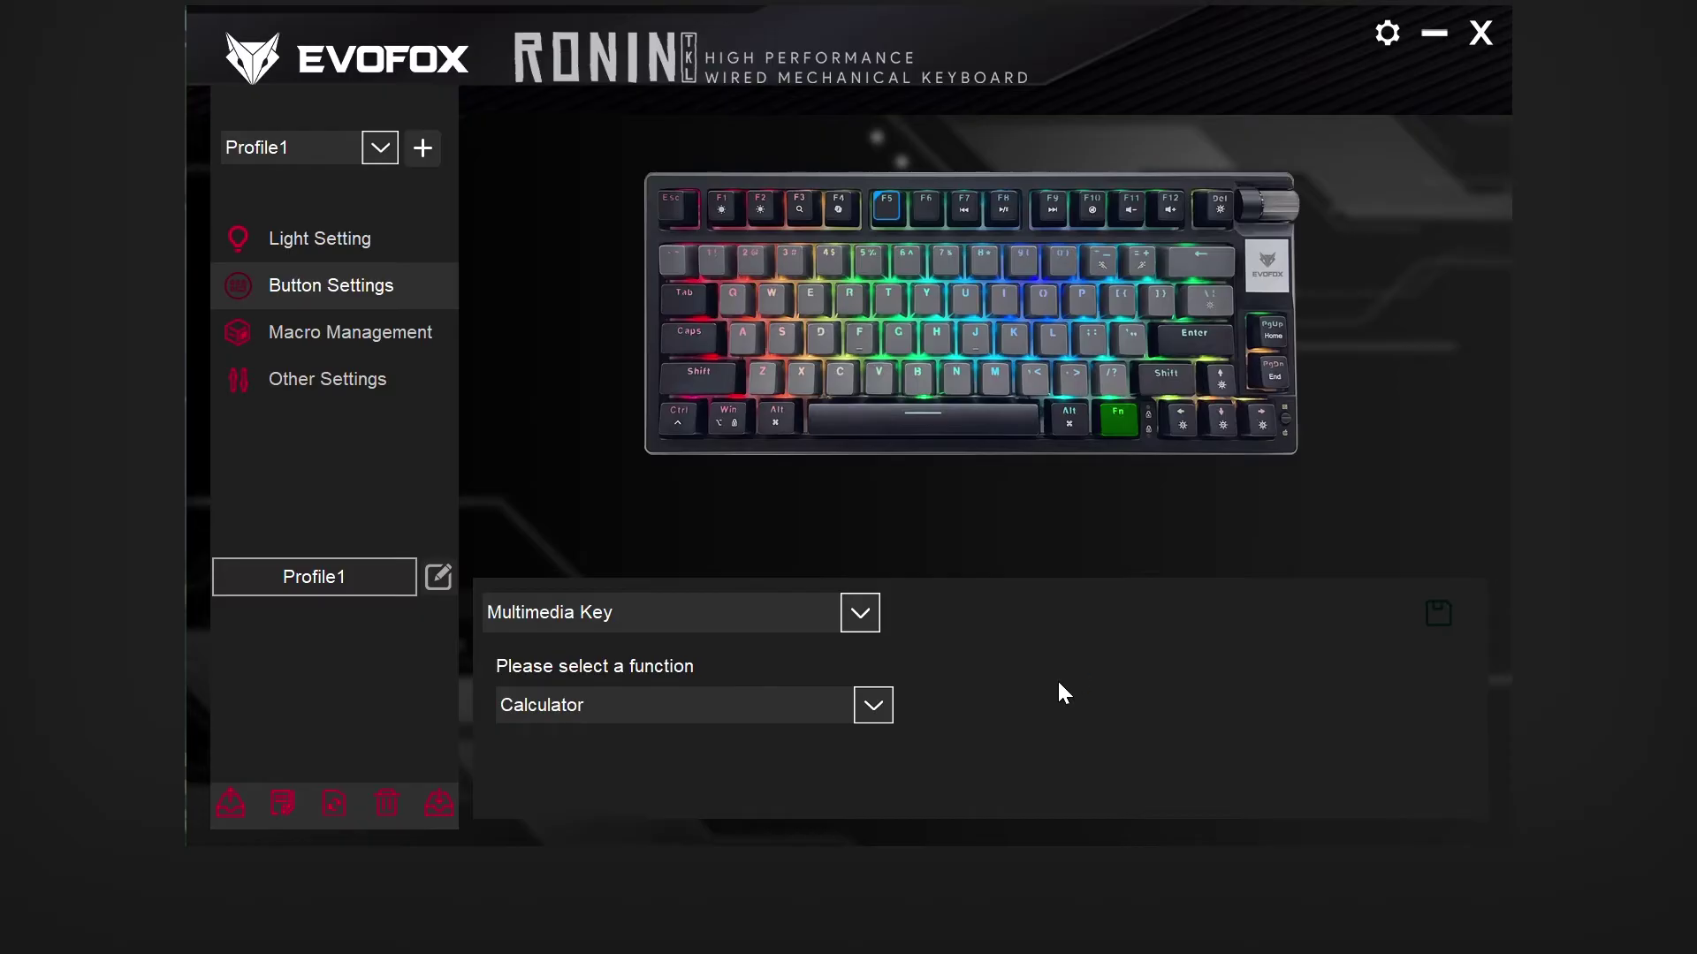
key(F5)
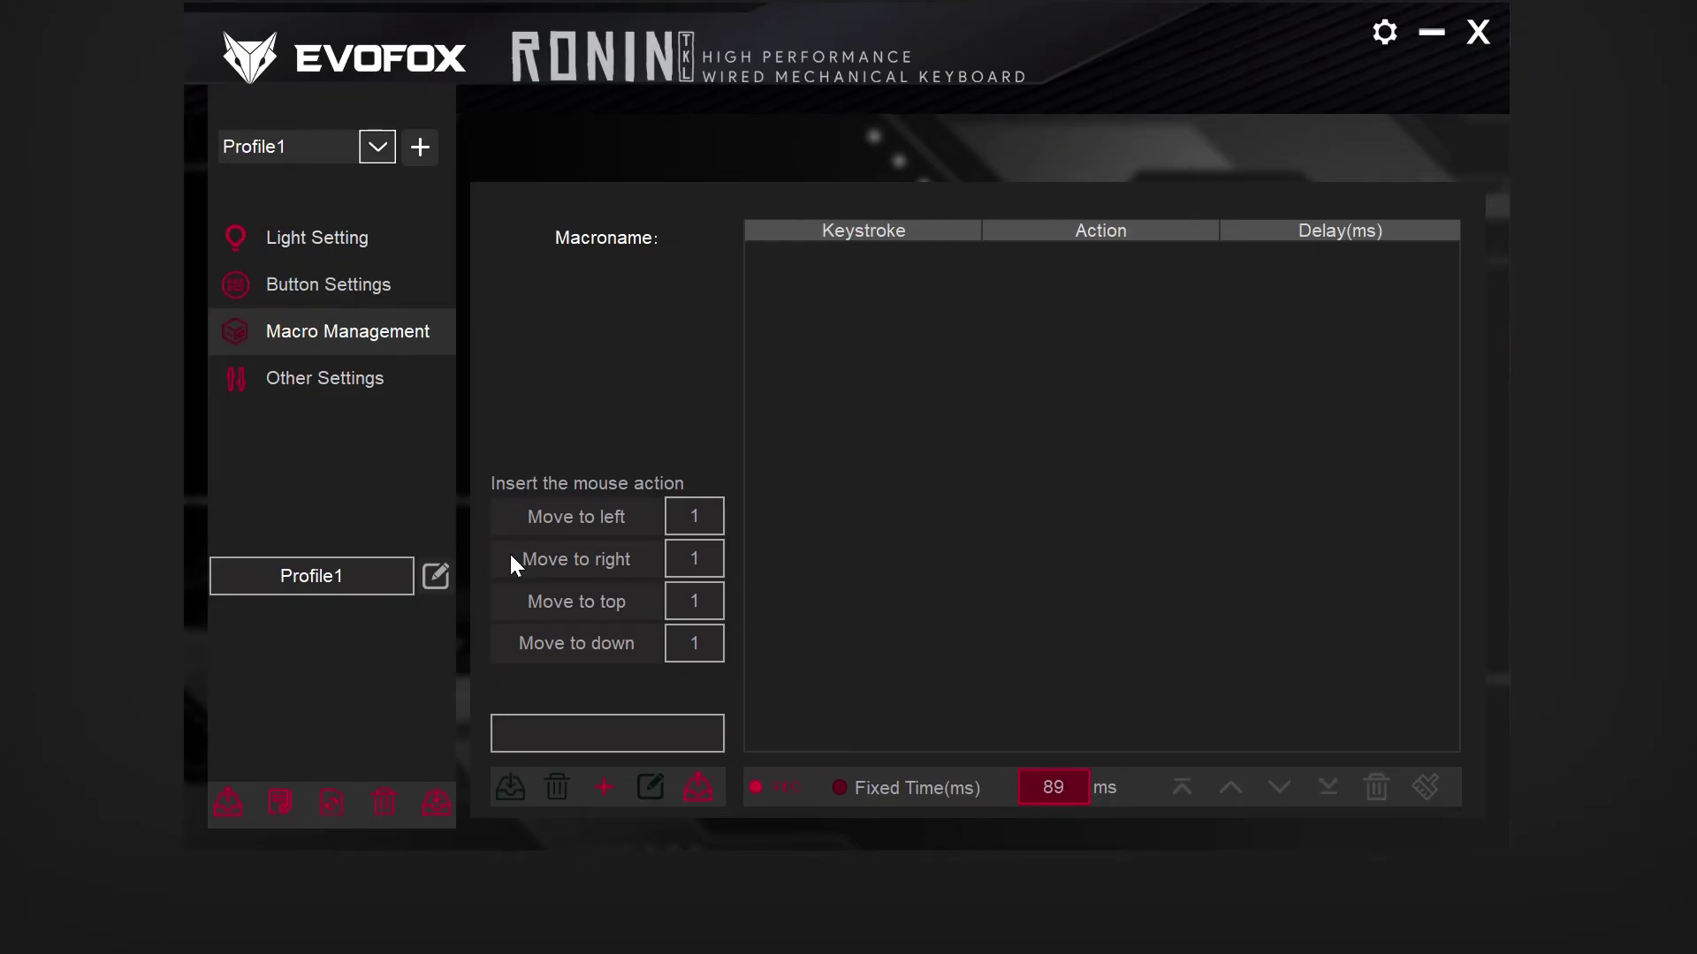
- Add a new macro and rename it from macro_1 to MKII
click(610, 791)
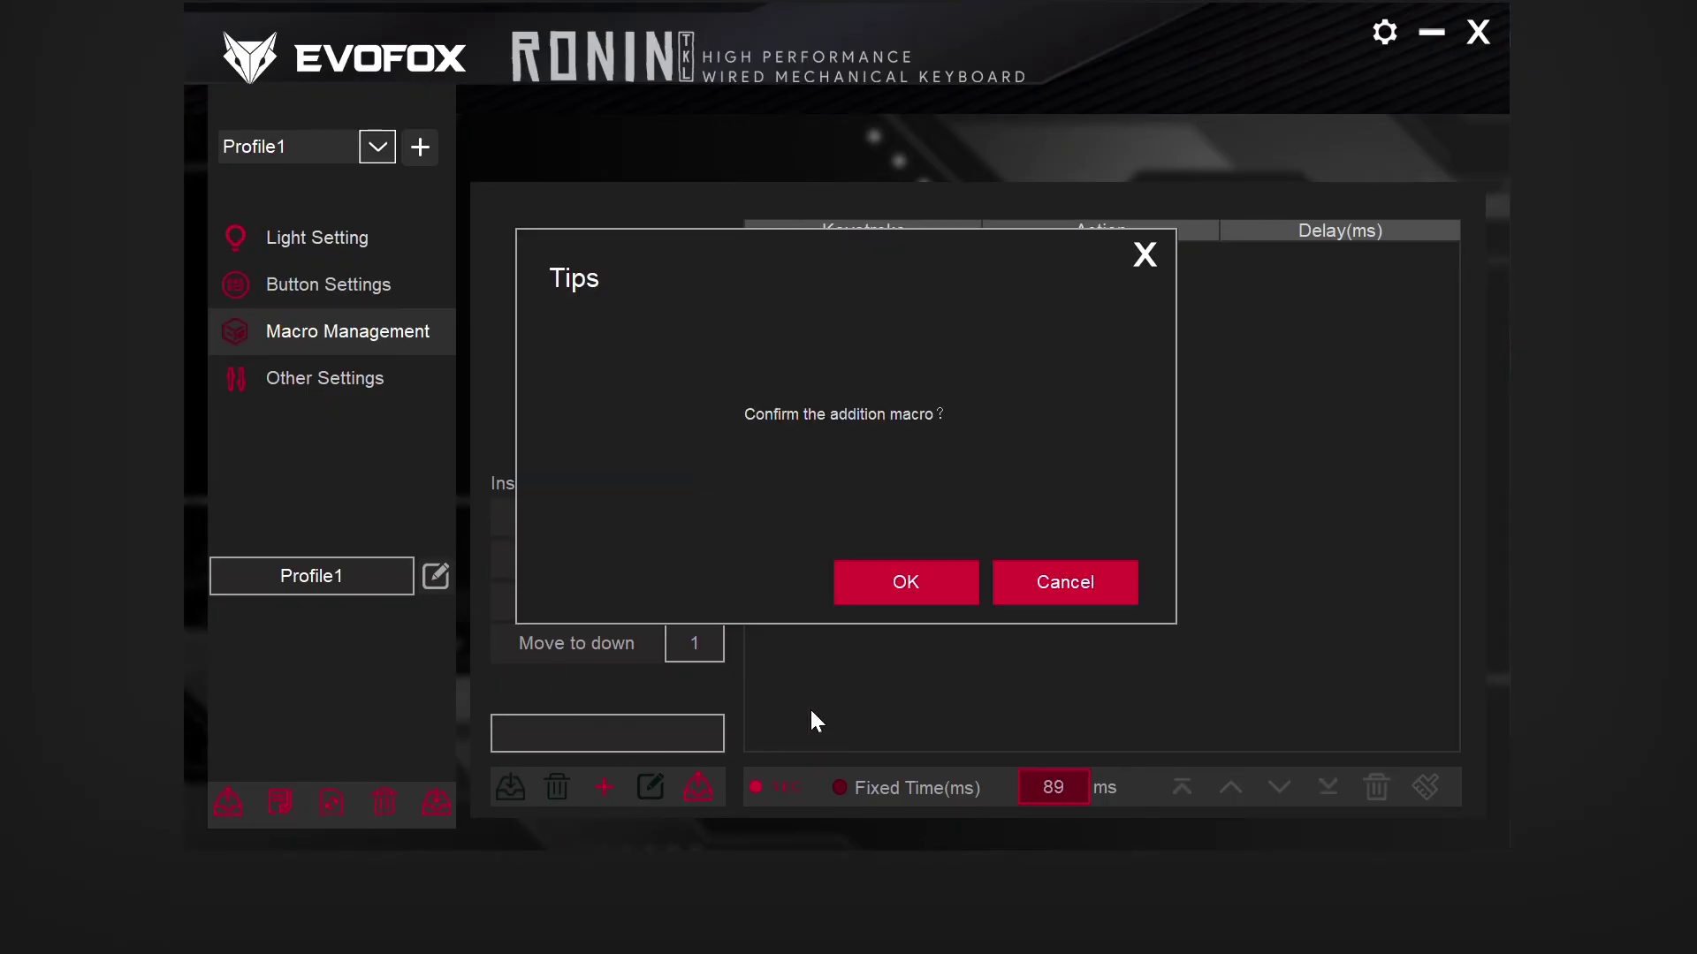
click(909, 596)
drag(661, 732, 496, 725)
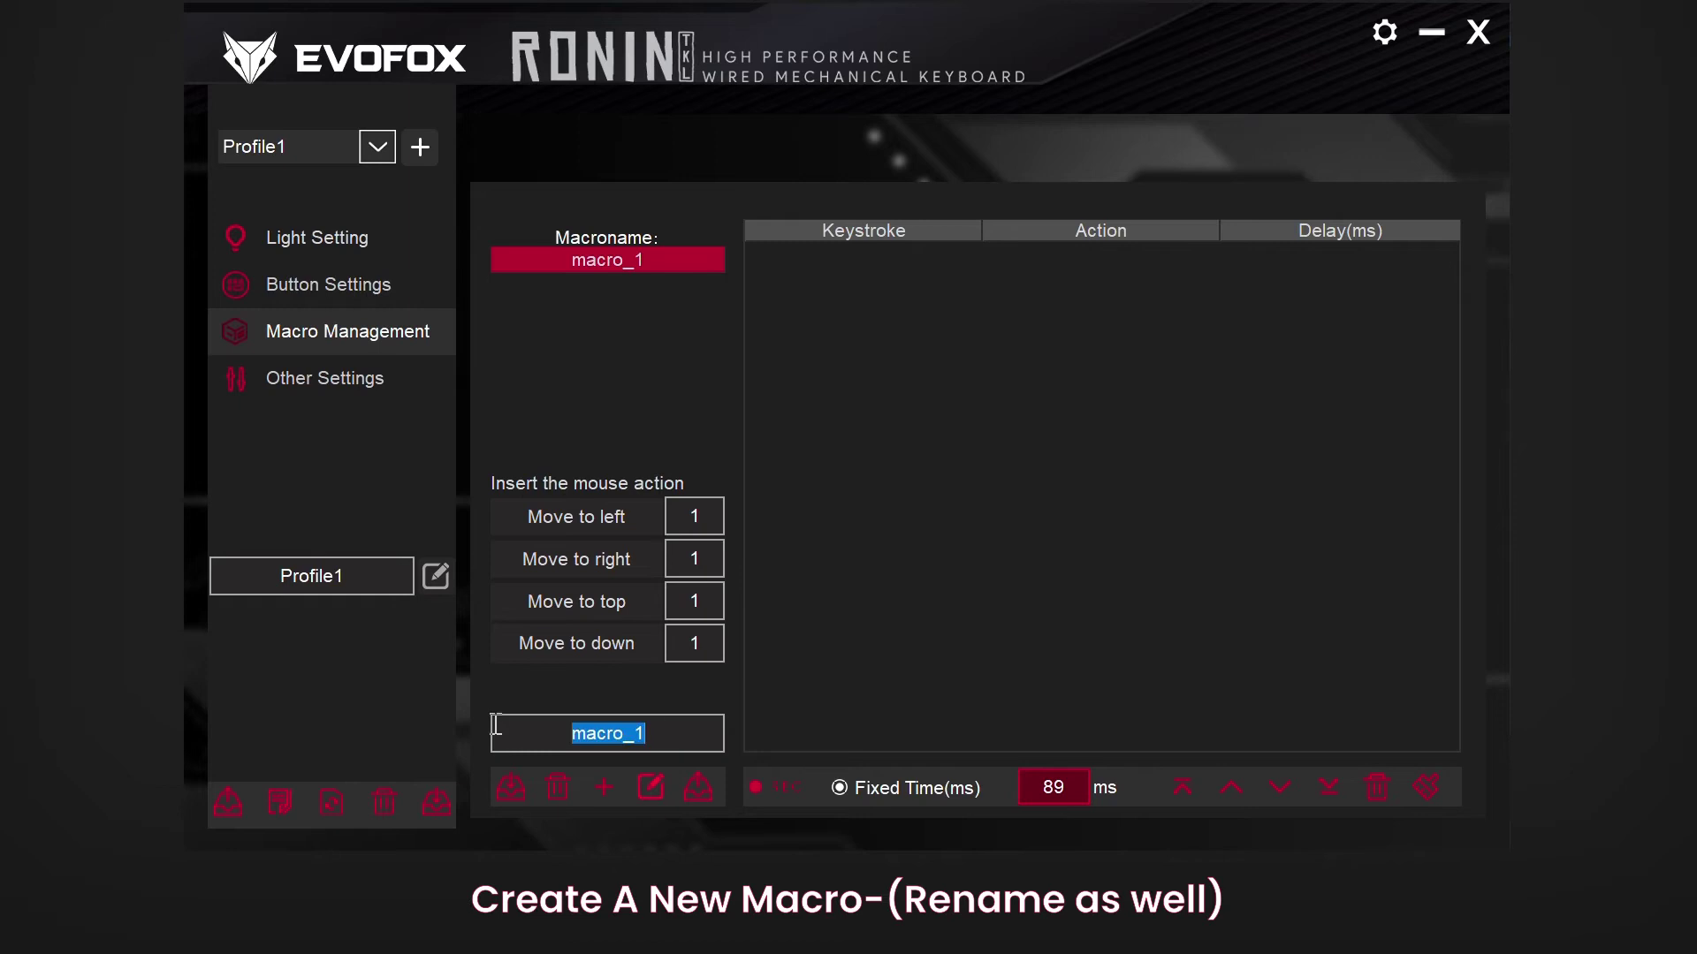
text(<)
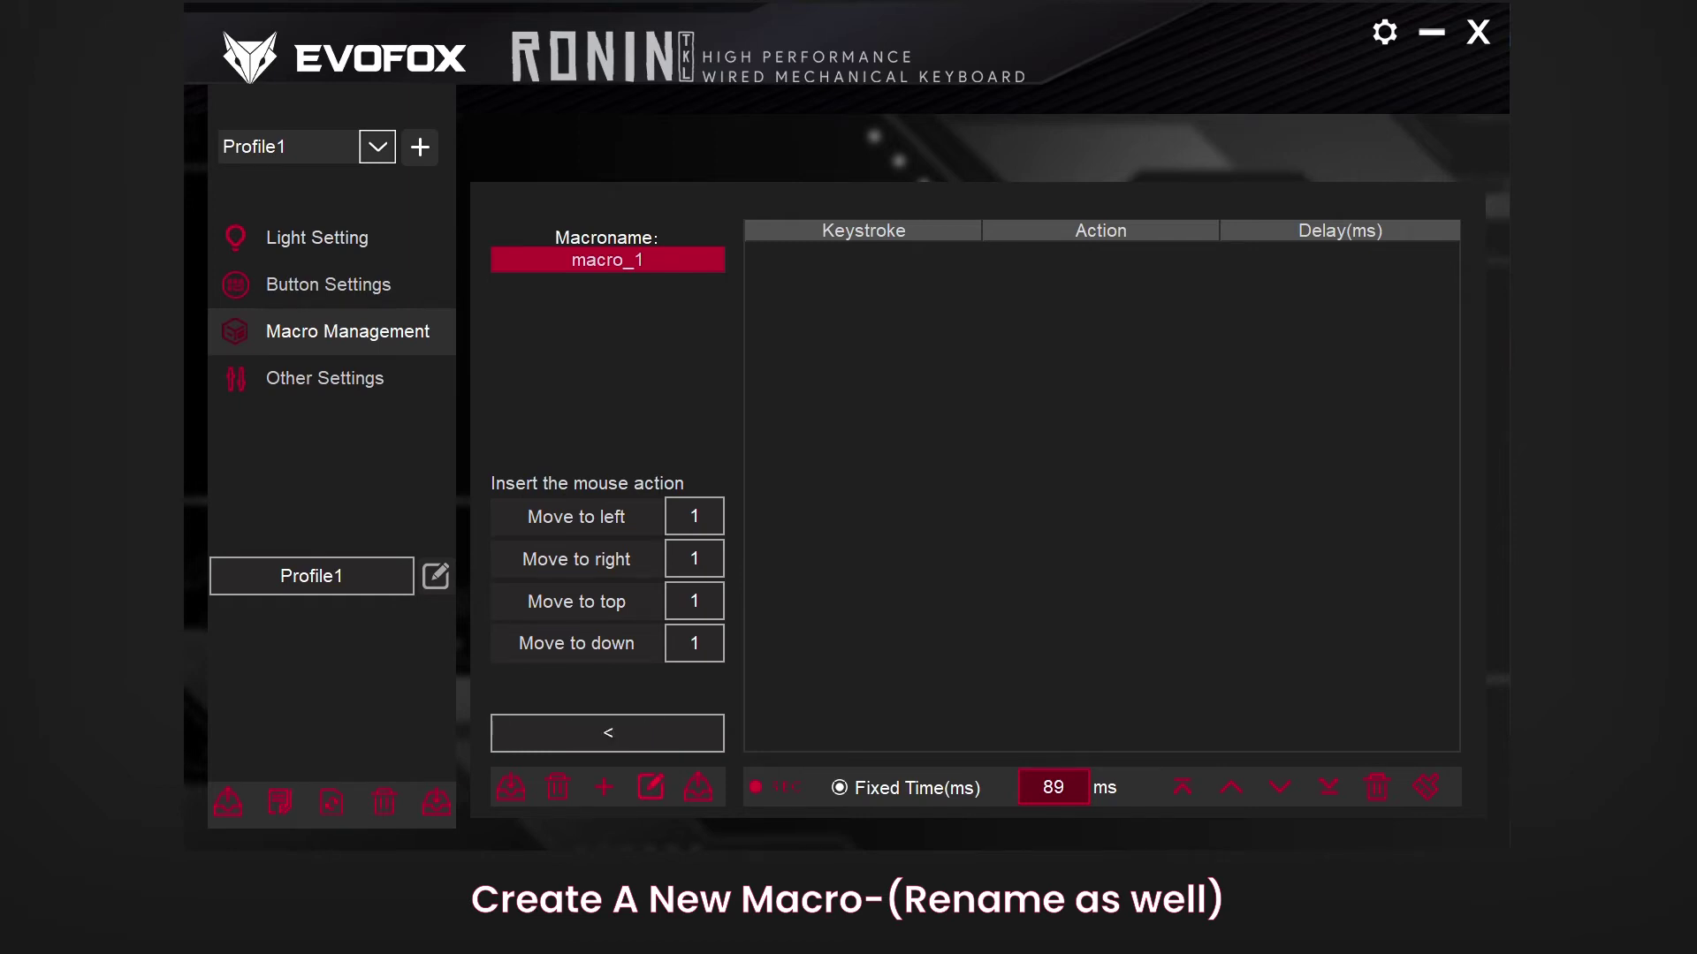
text(KII)
click(652, 789)
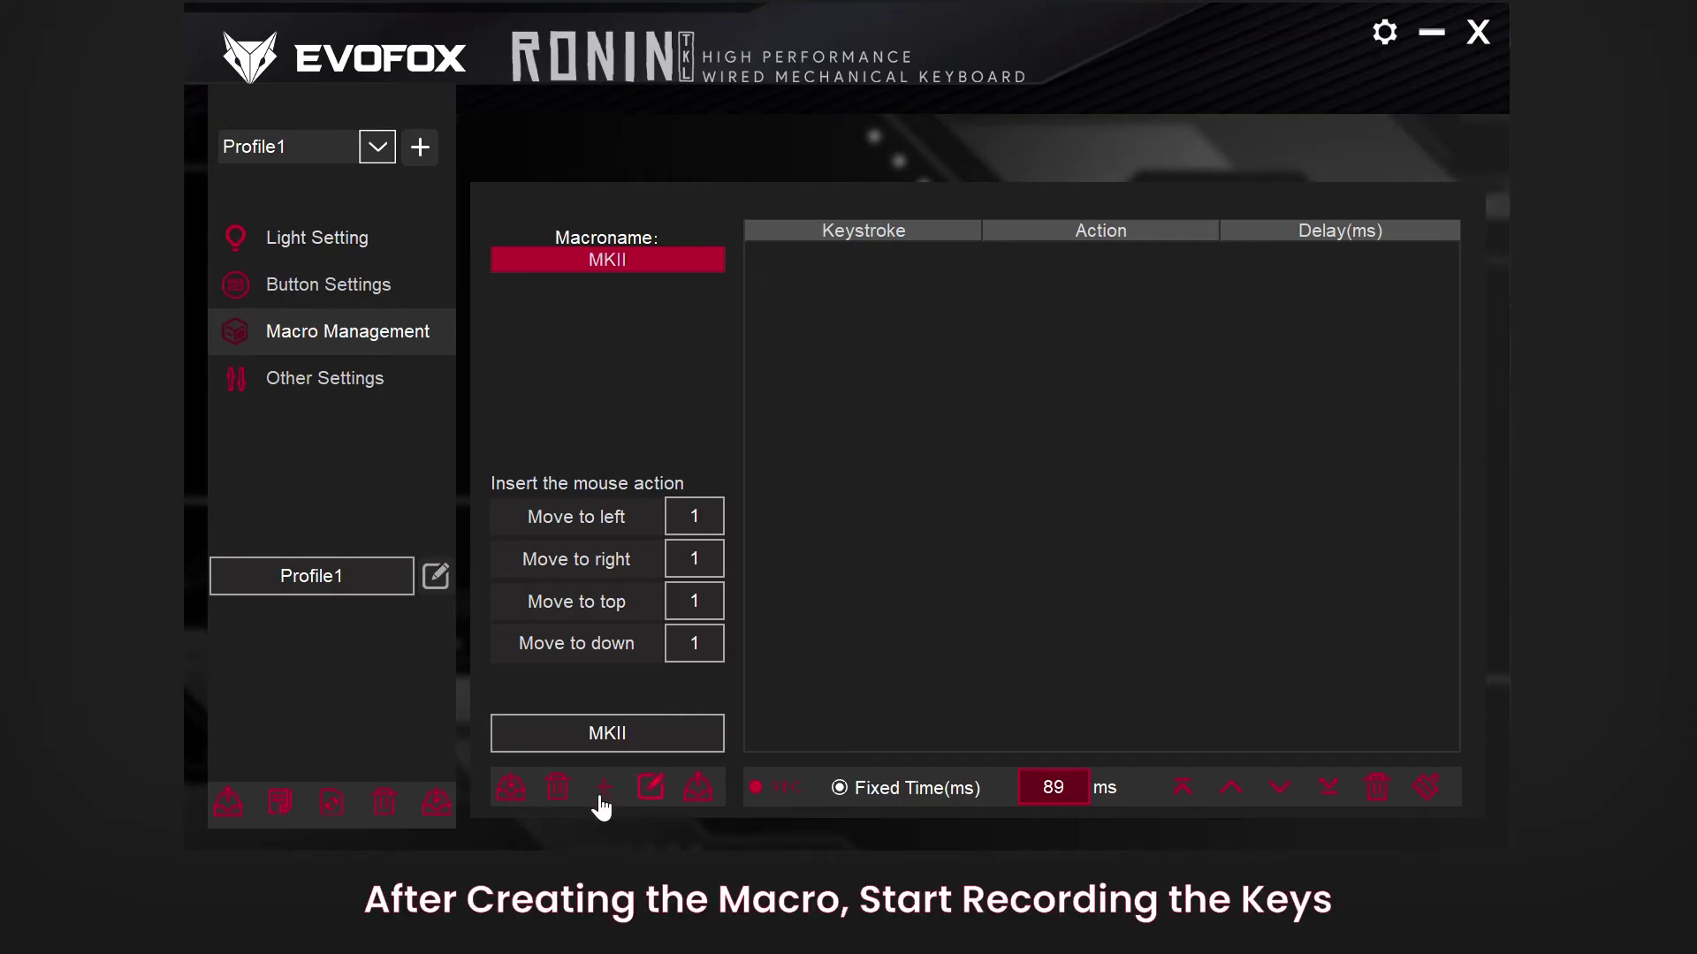
- Record a sequence of Up, Down, Left and Right arrow keystrokes into MKII
click(774, 788)
key(Up)
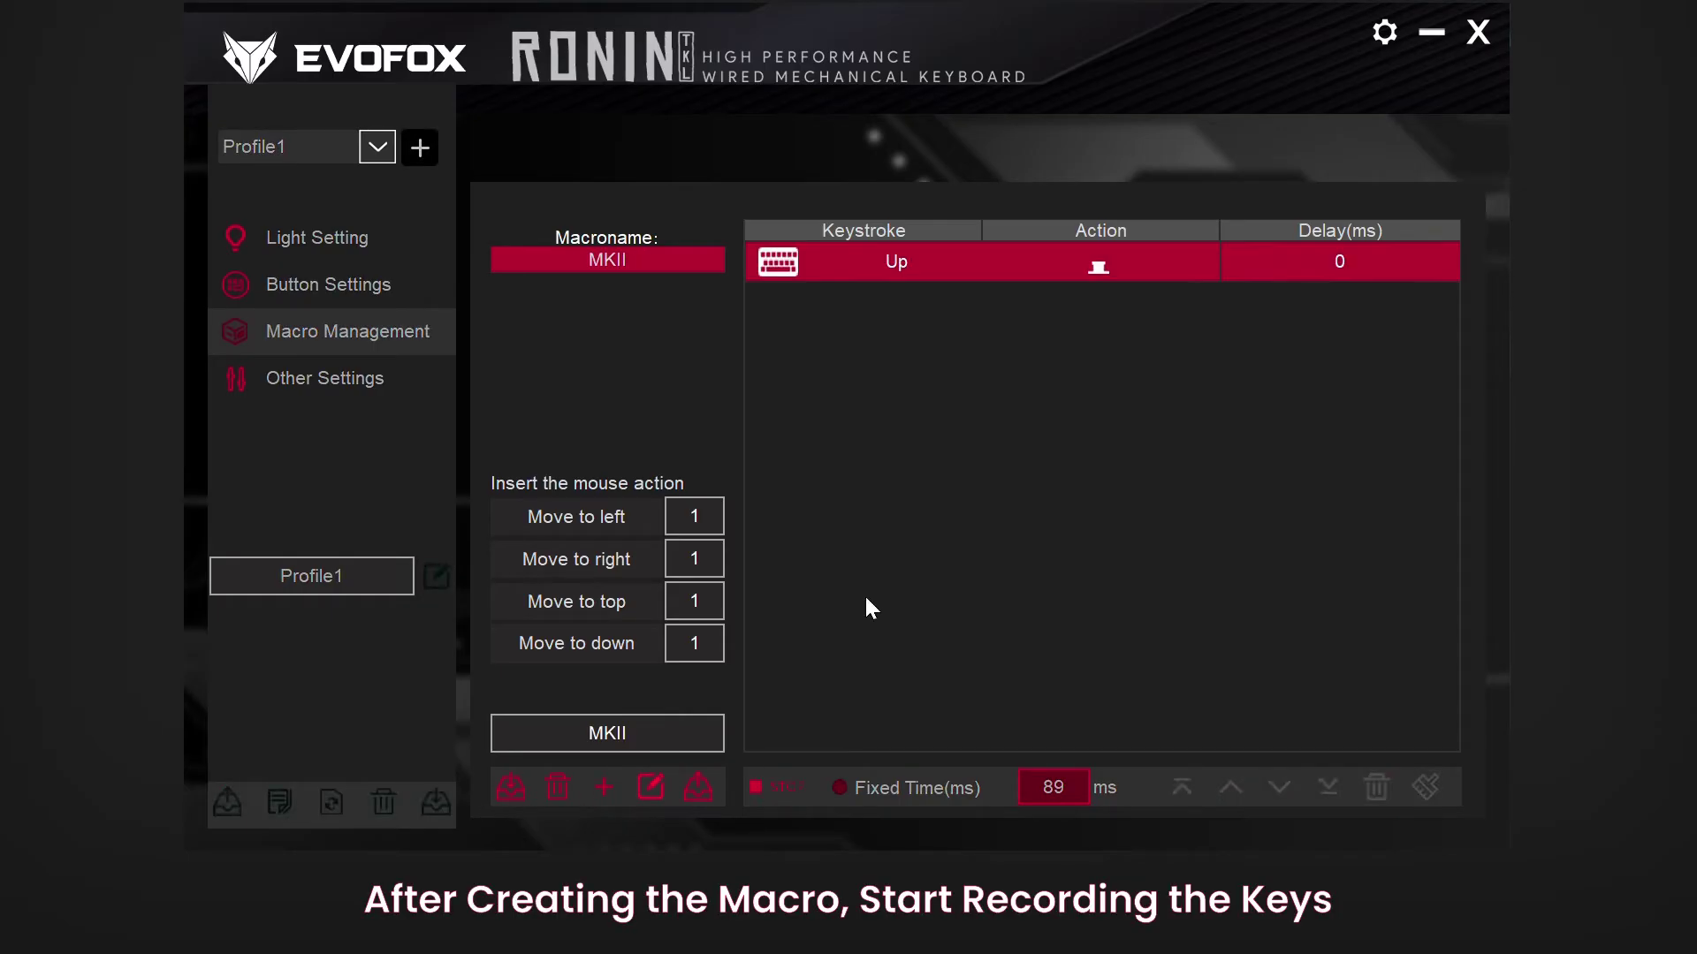
key(Down)
key(Left)
key(Right)
key(Down)
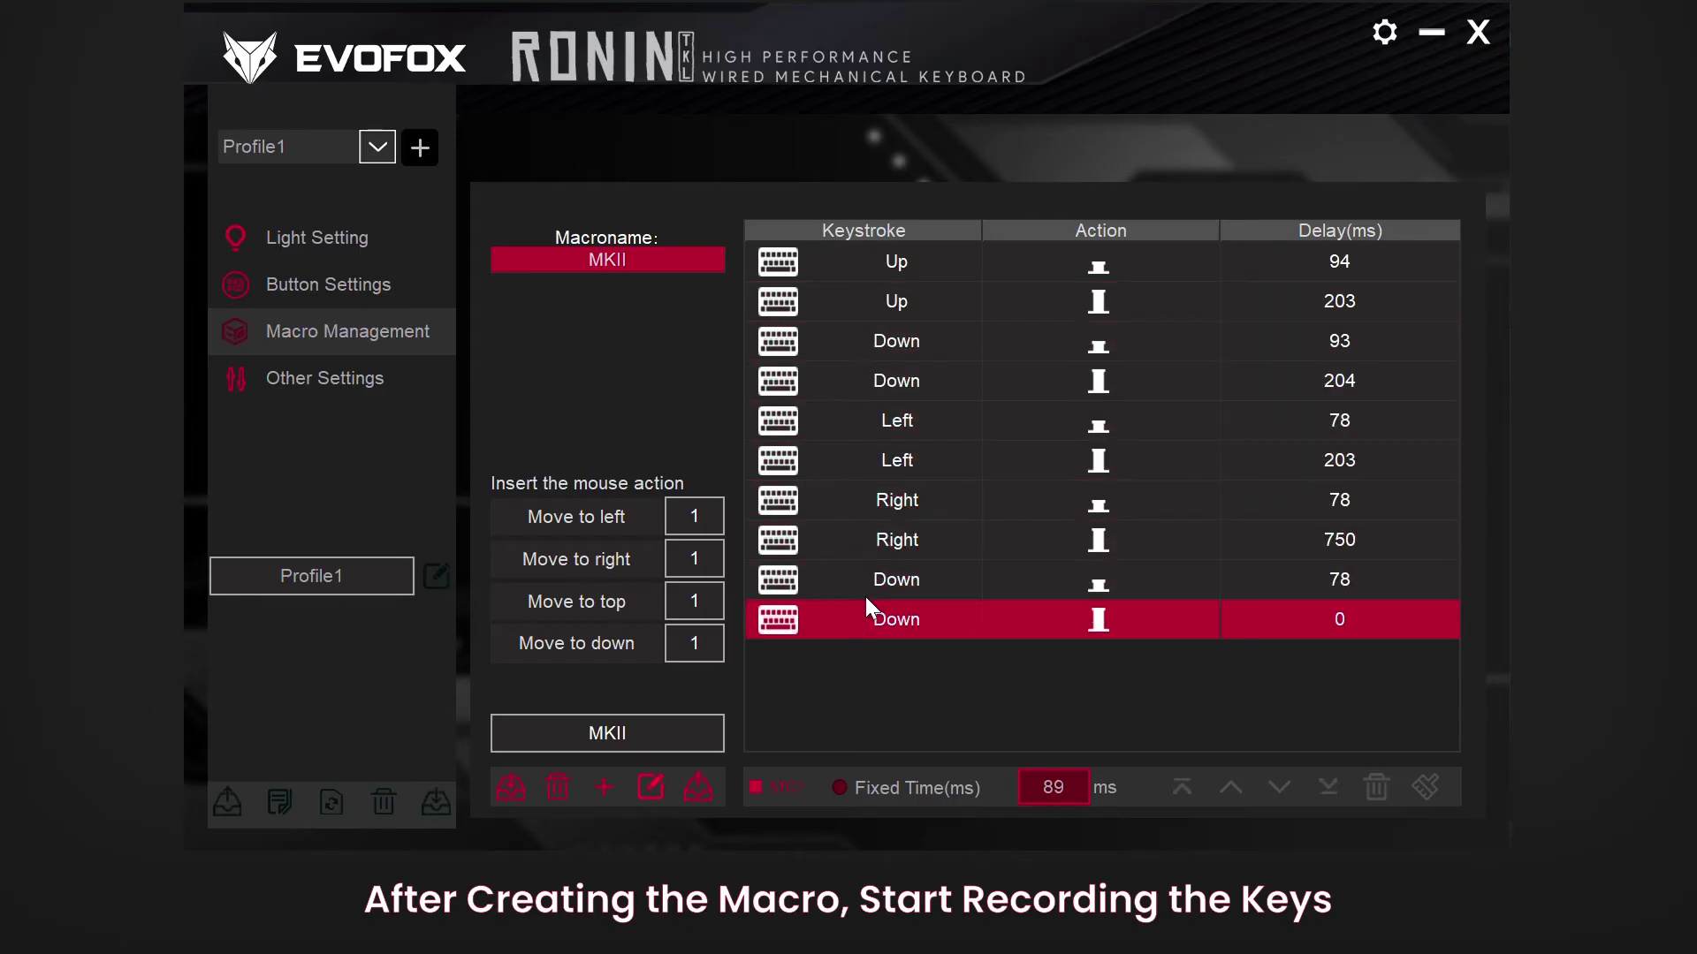
key(Left)
key(Right)
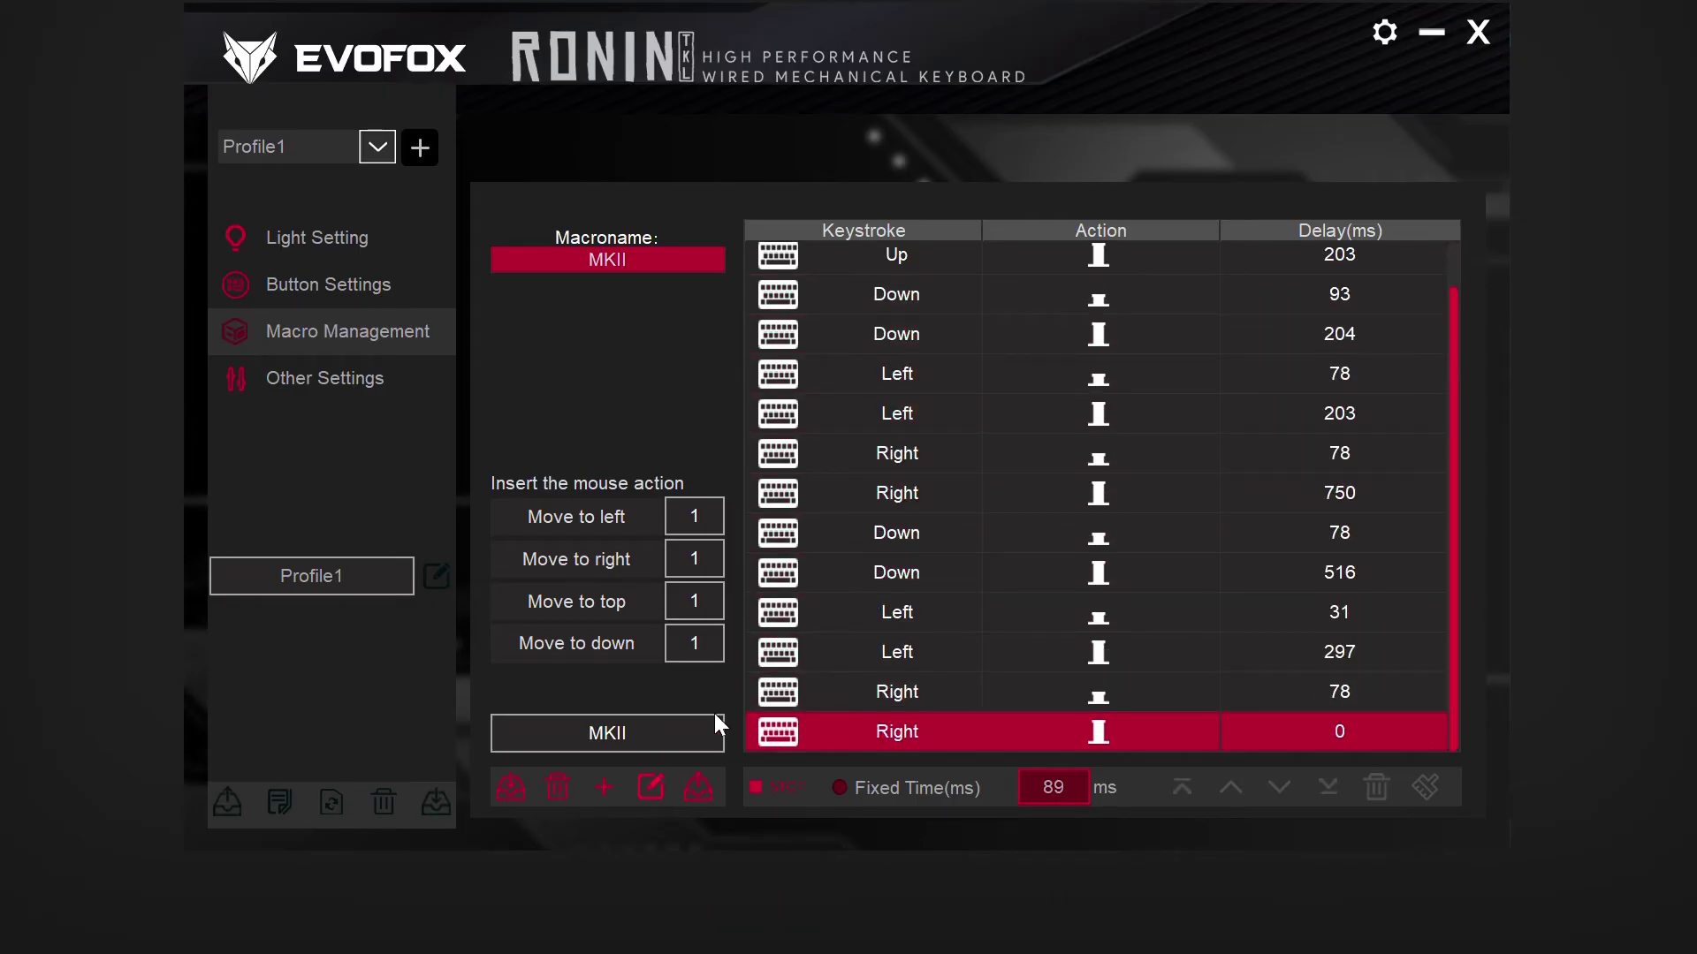
click(755, 787)
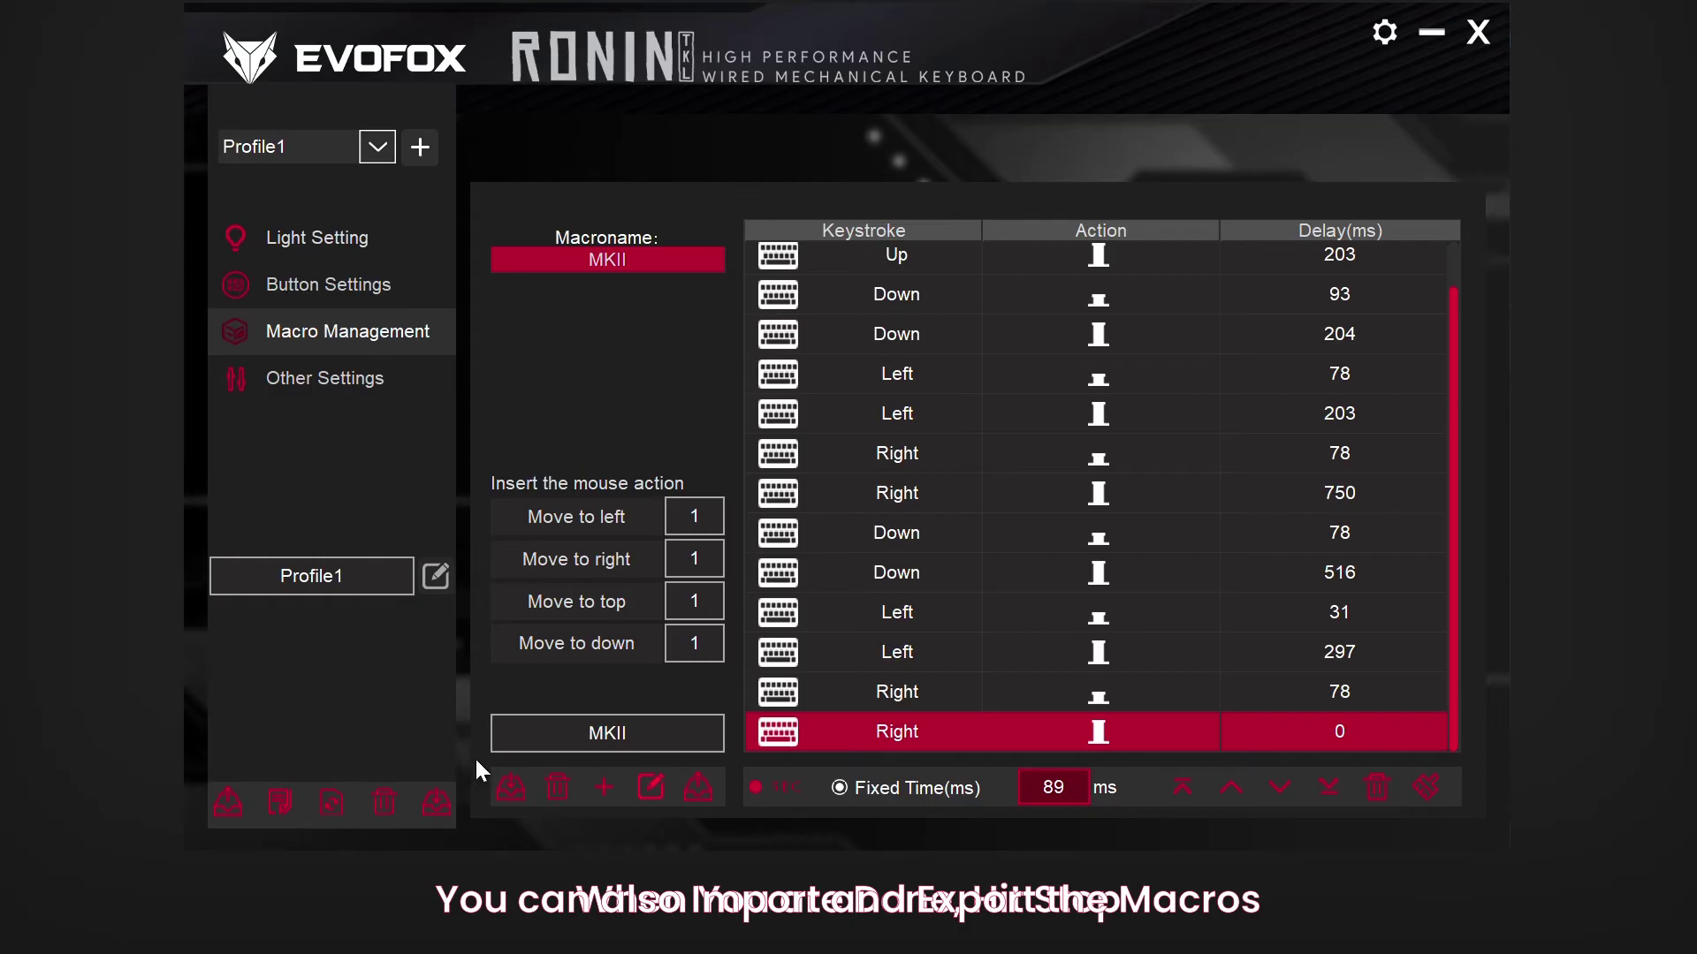
- Export the MKII macro to a file named Combo
click(519, 781)
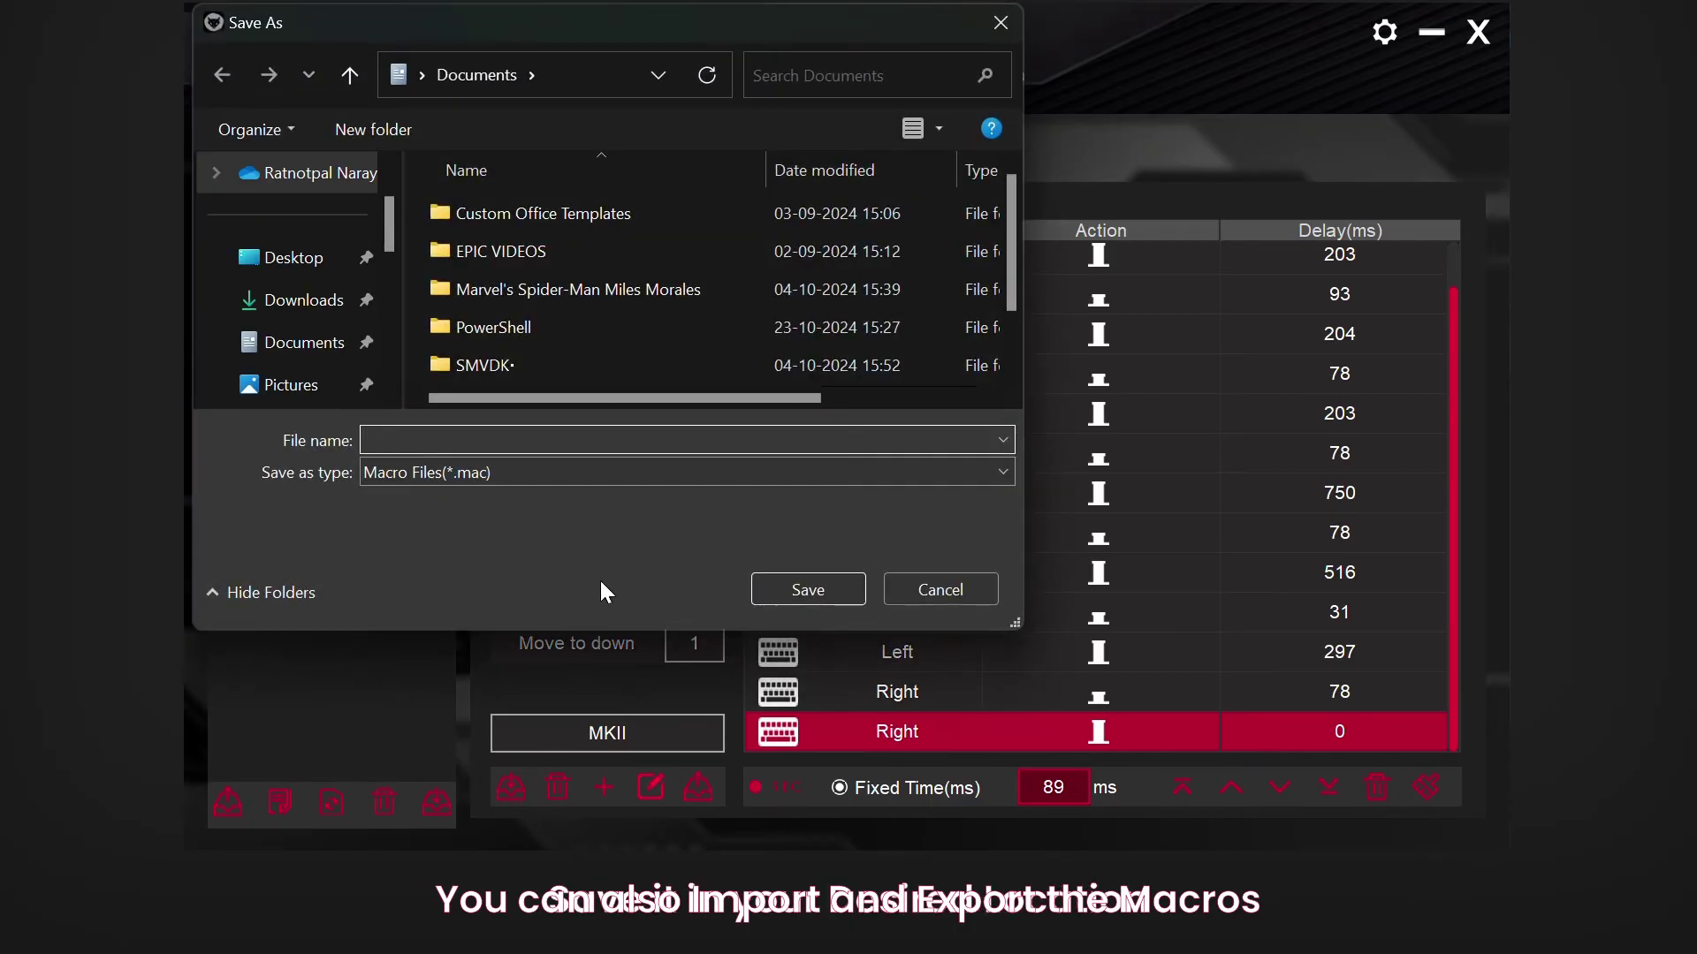
text(Combo)
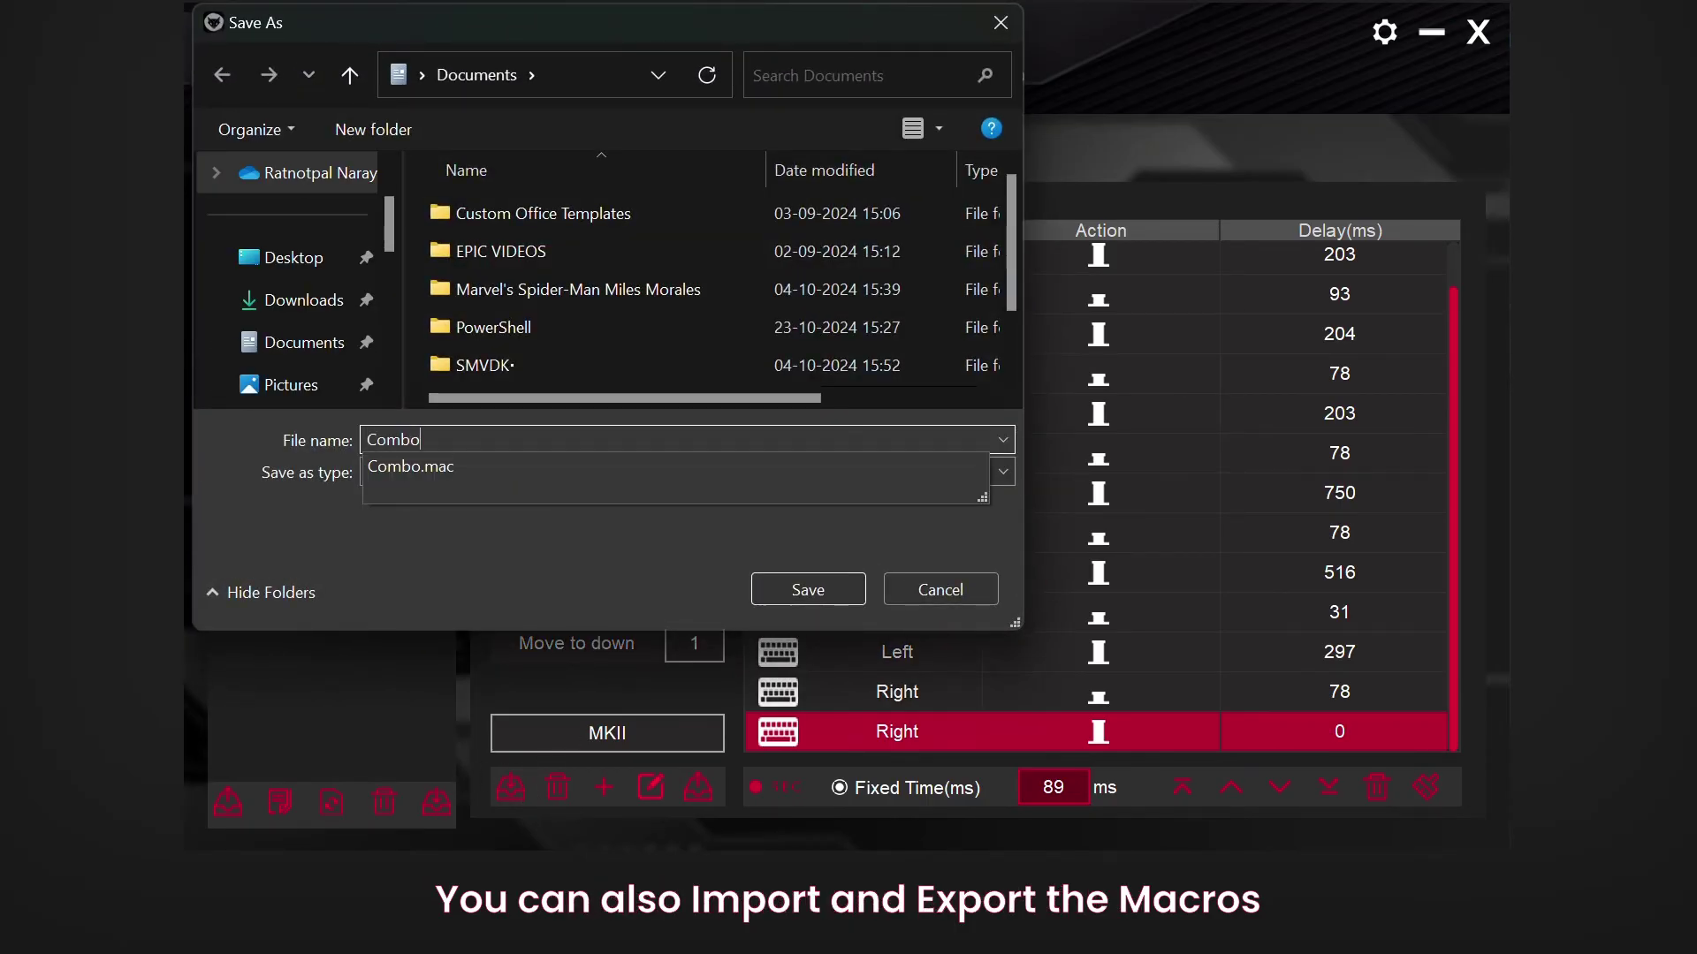
click(601, 580)
key(Return)
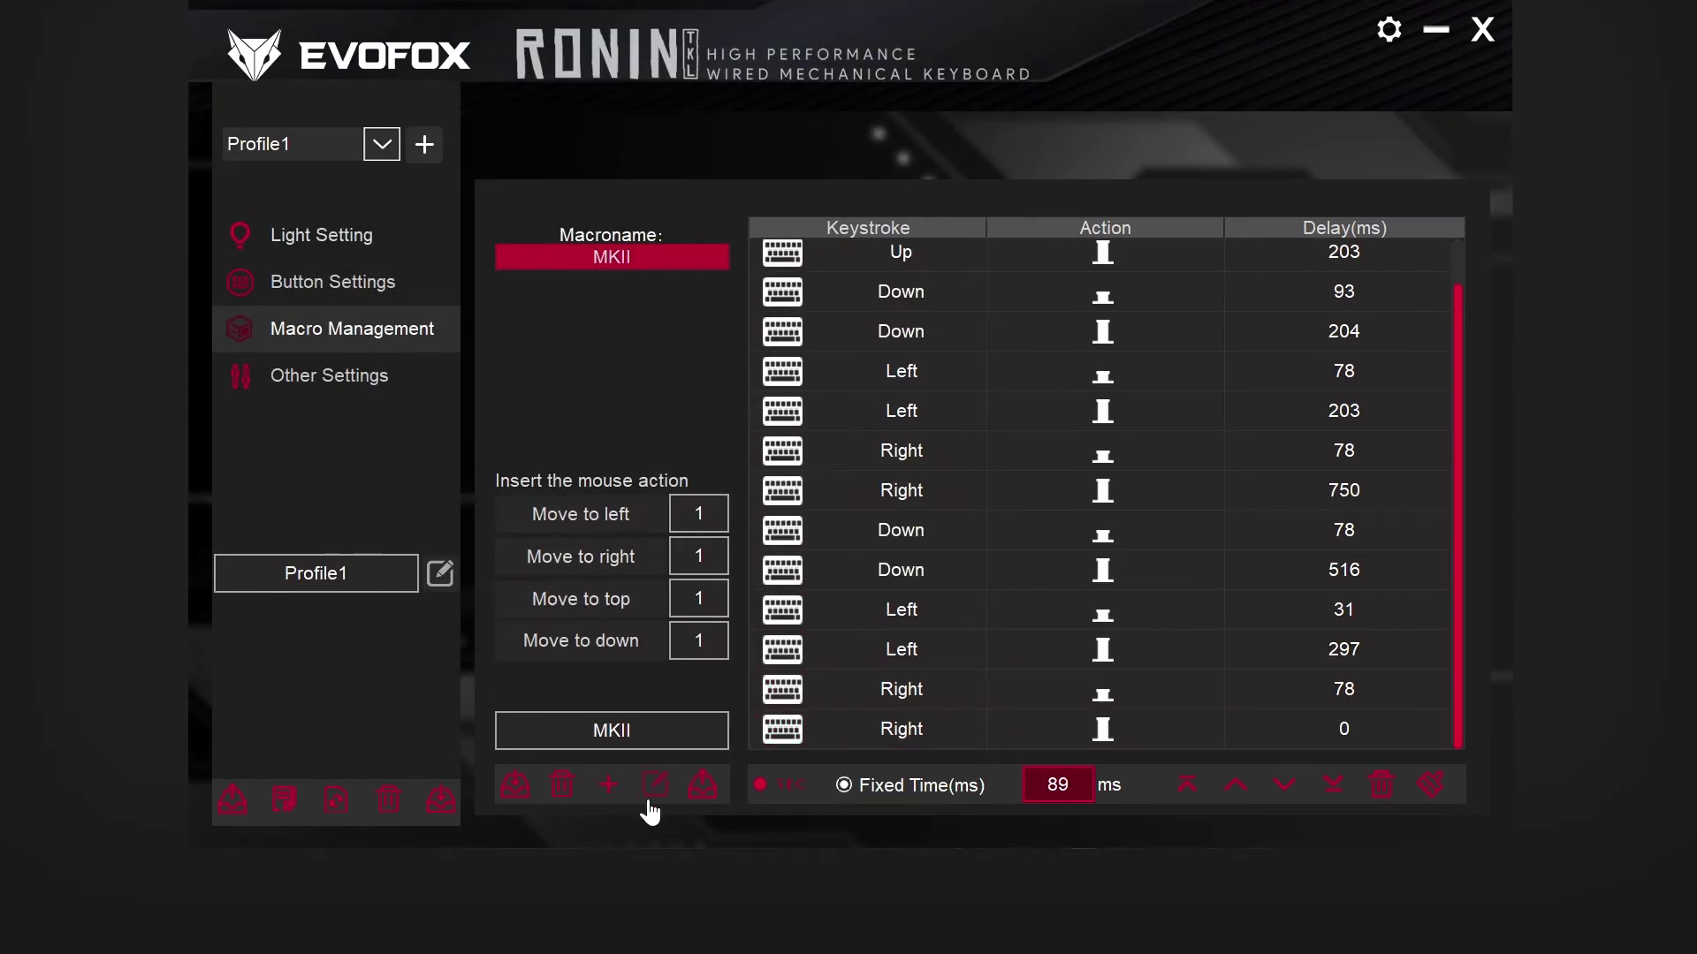
- Import Combos.mac and check the MKII and Combos entries in the macro list
click(698, 795)
click(484, 249)
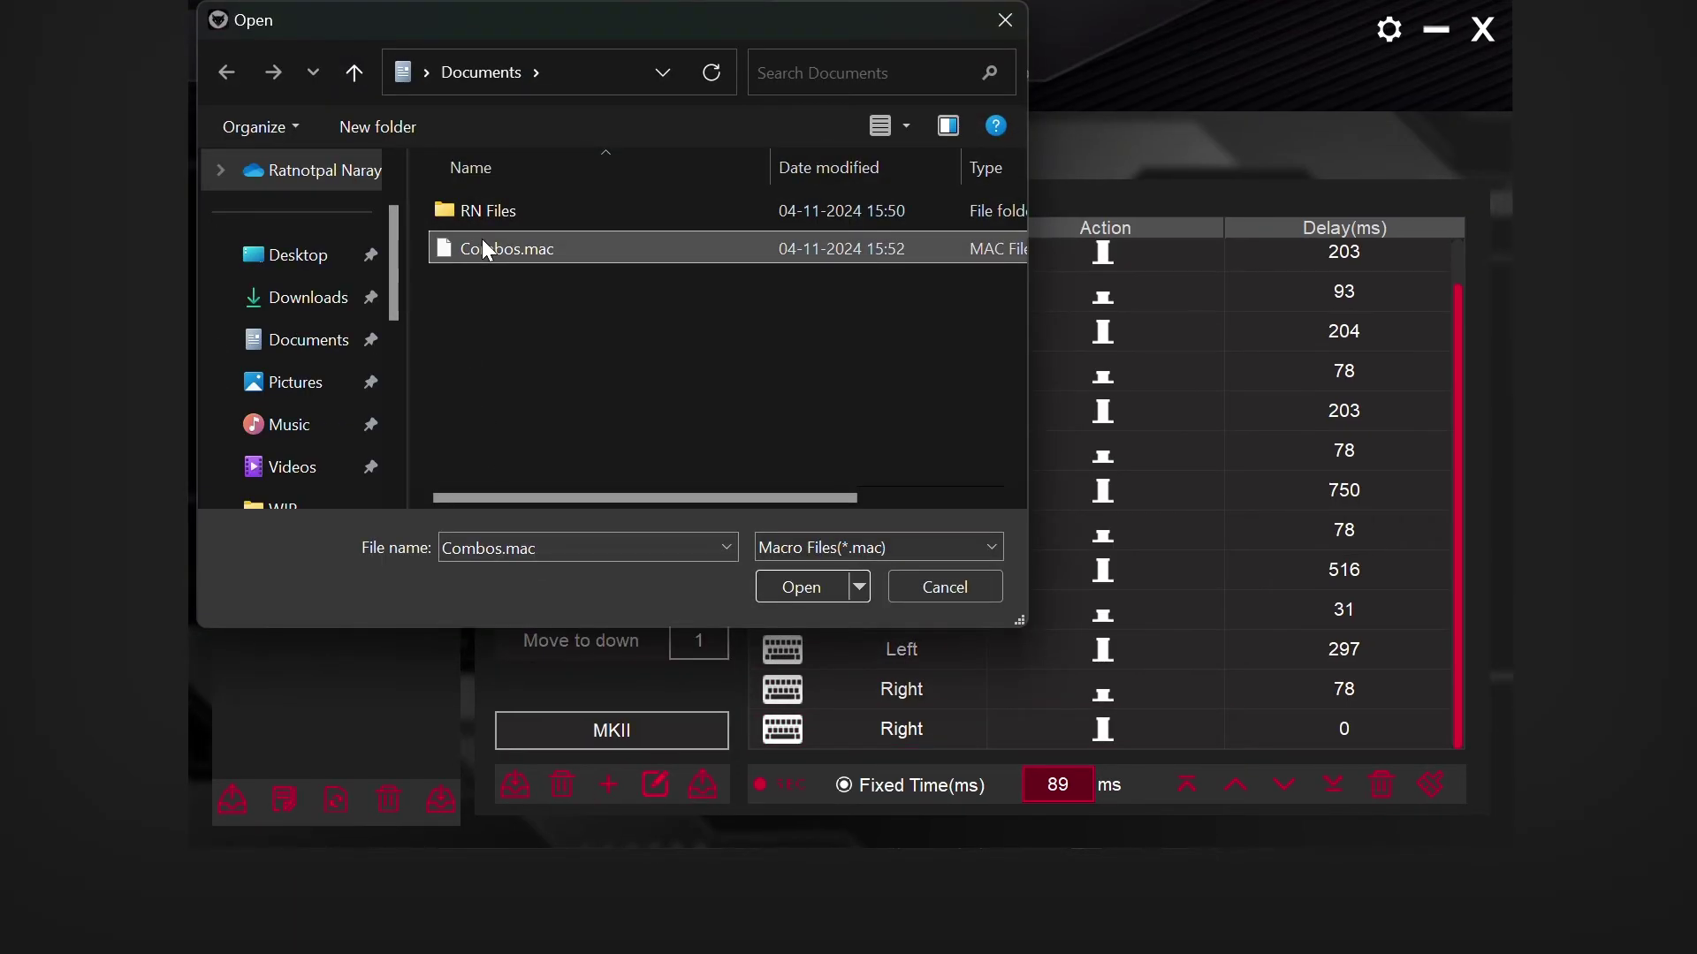
double_click(485, 248)
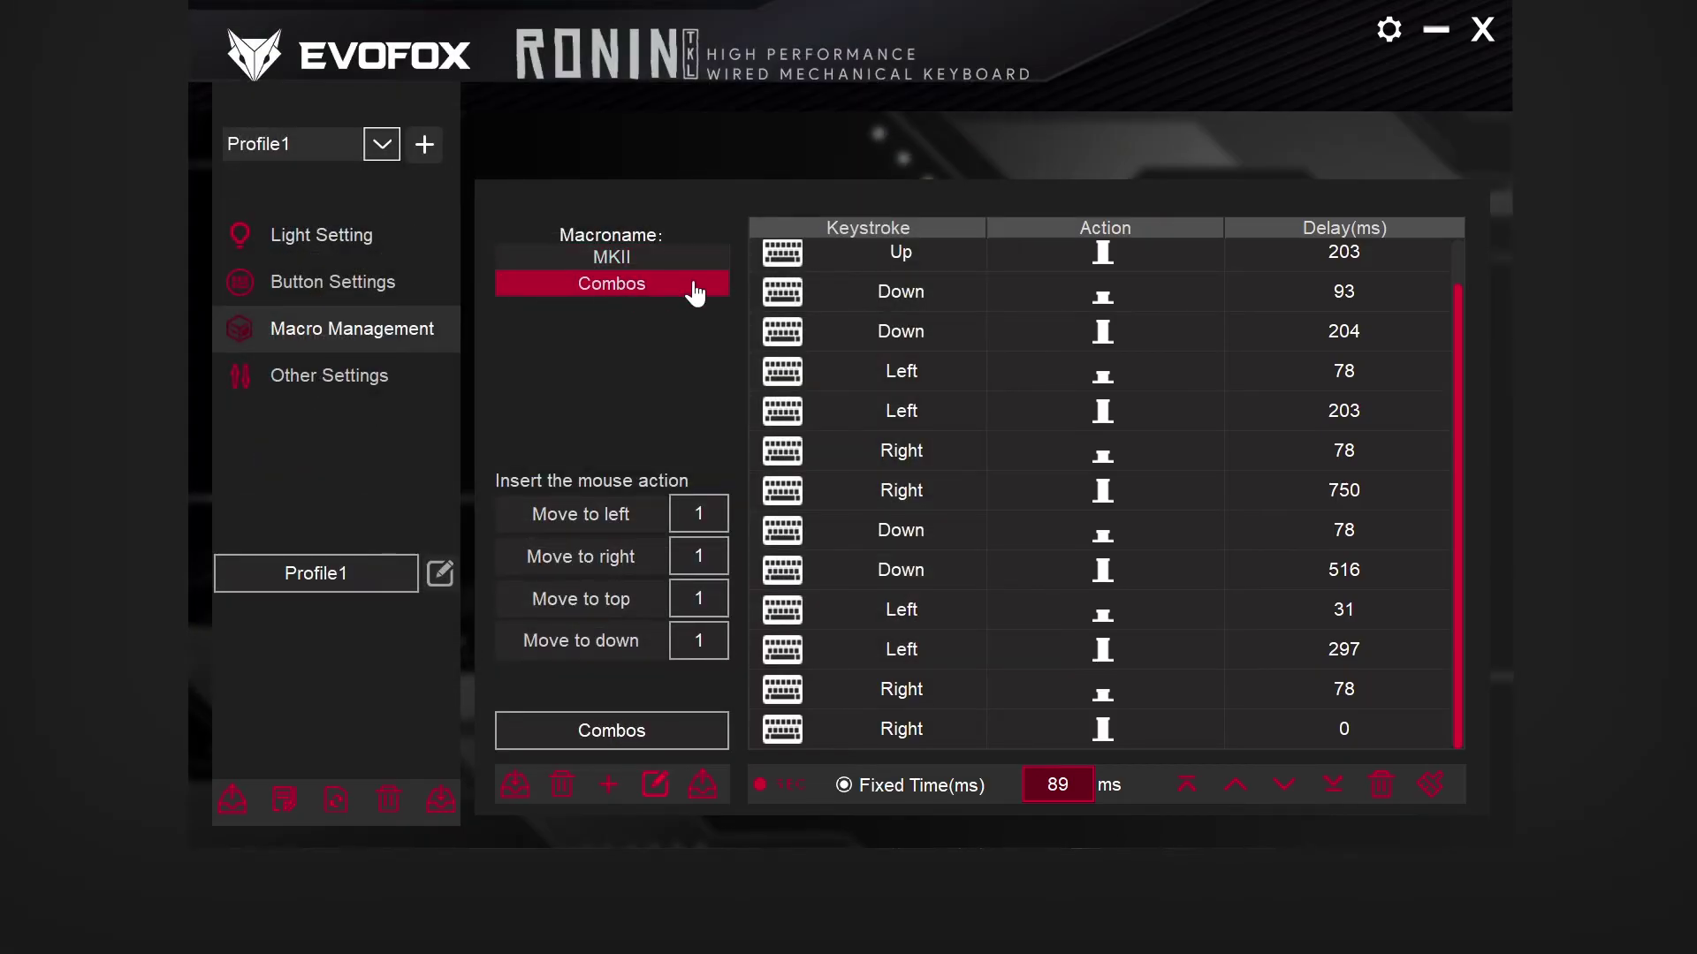
click(676, 258)
click(676, 283)
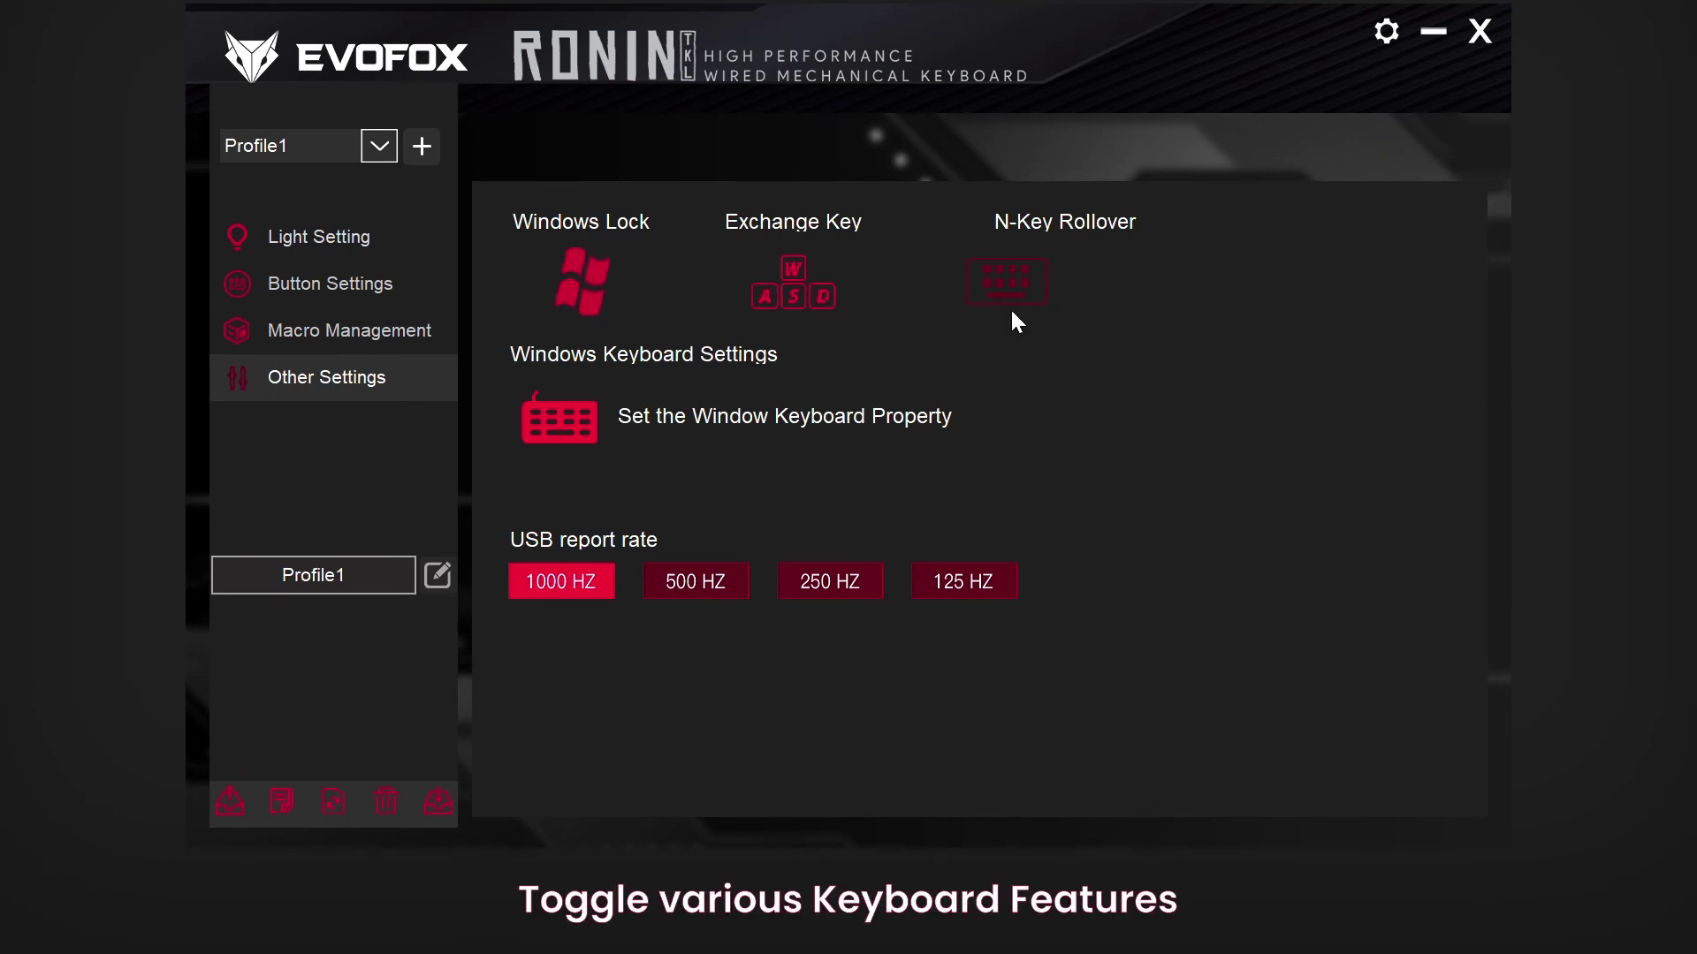
- Open Windows Keyboard Properties and set the key repeat rate to Fast
click(560, 424)
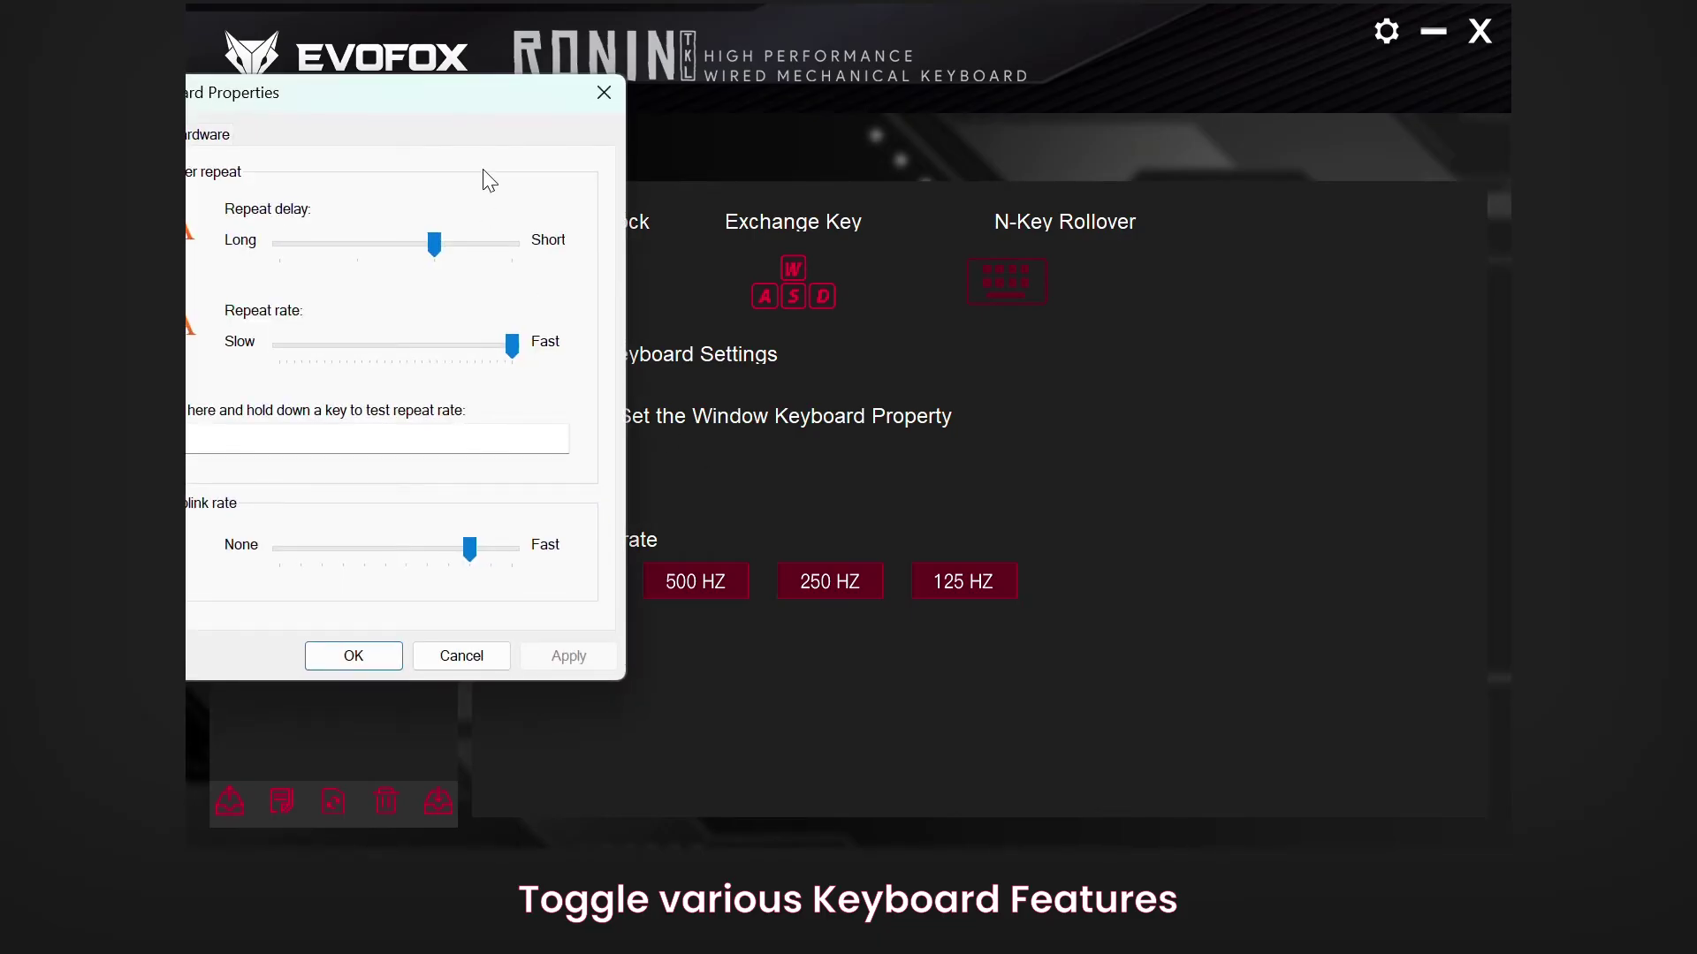
drag(477, 91, 1163, 117)
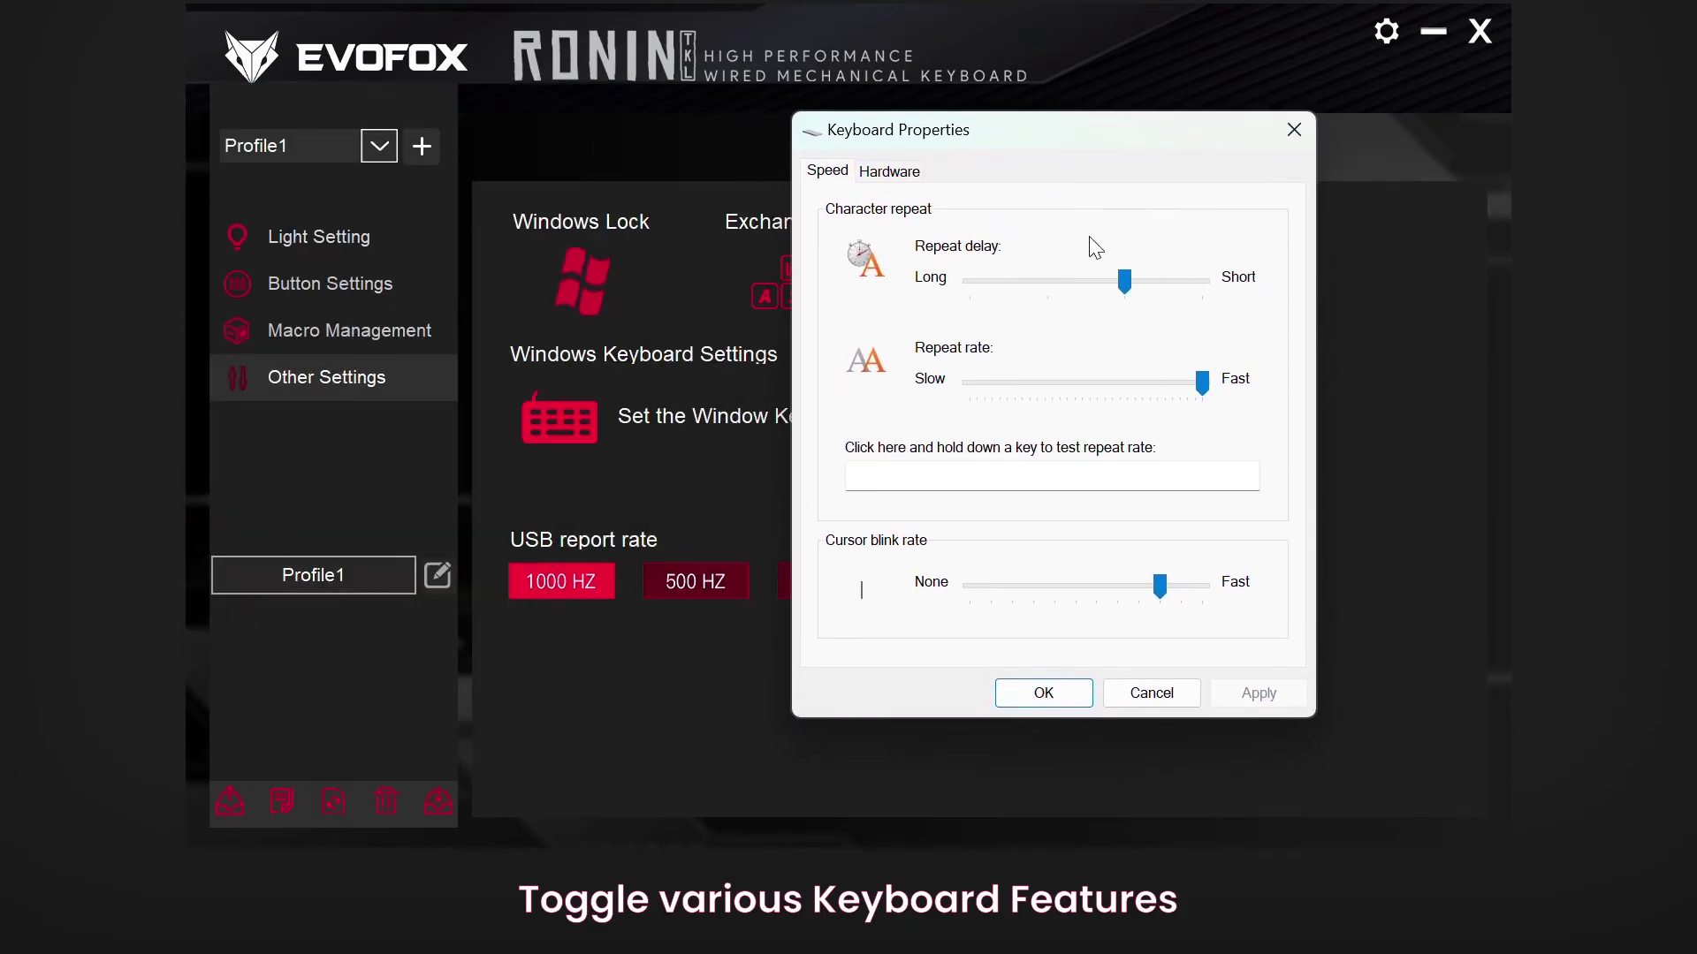
drag(1122, 278, 1201, 279)
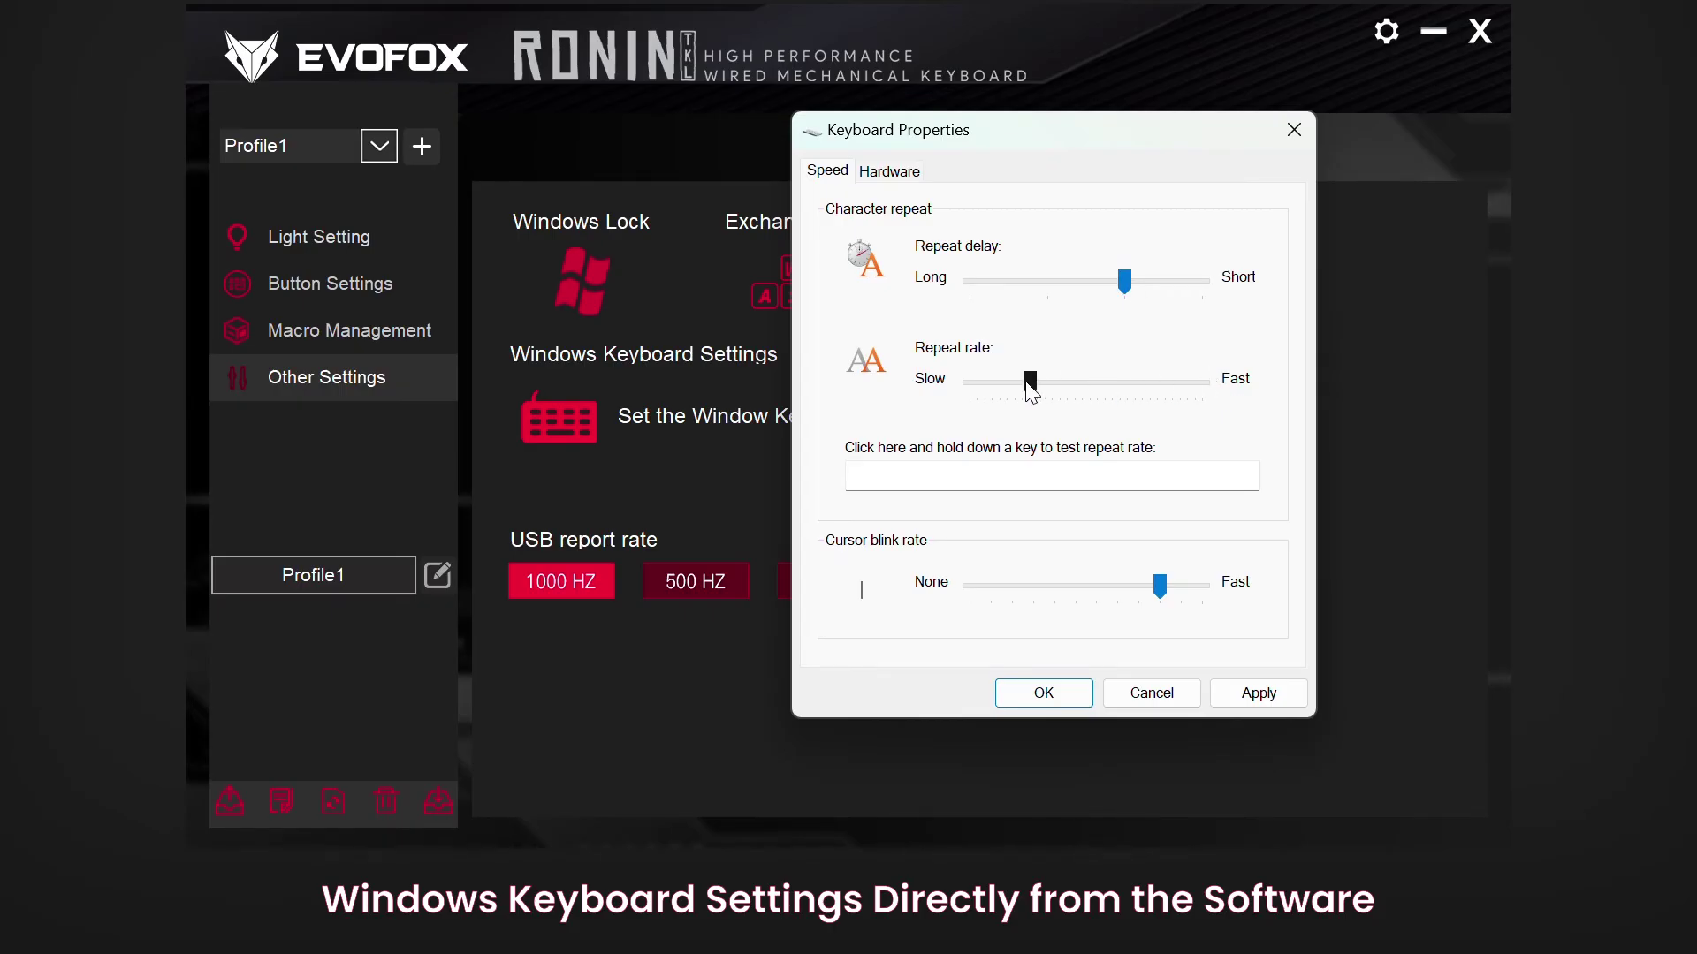
drag(1031, 392, 1206, 391)
- Set the cursor blink rate to medium, apply and close, then choose 500 HZ polling
drag(1158, 594, 1118, 601)
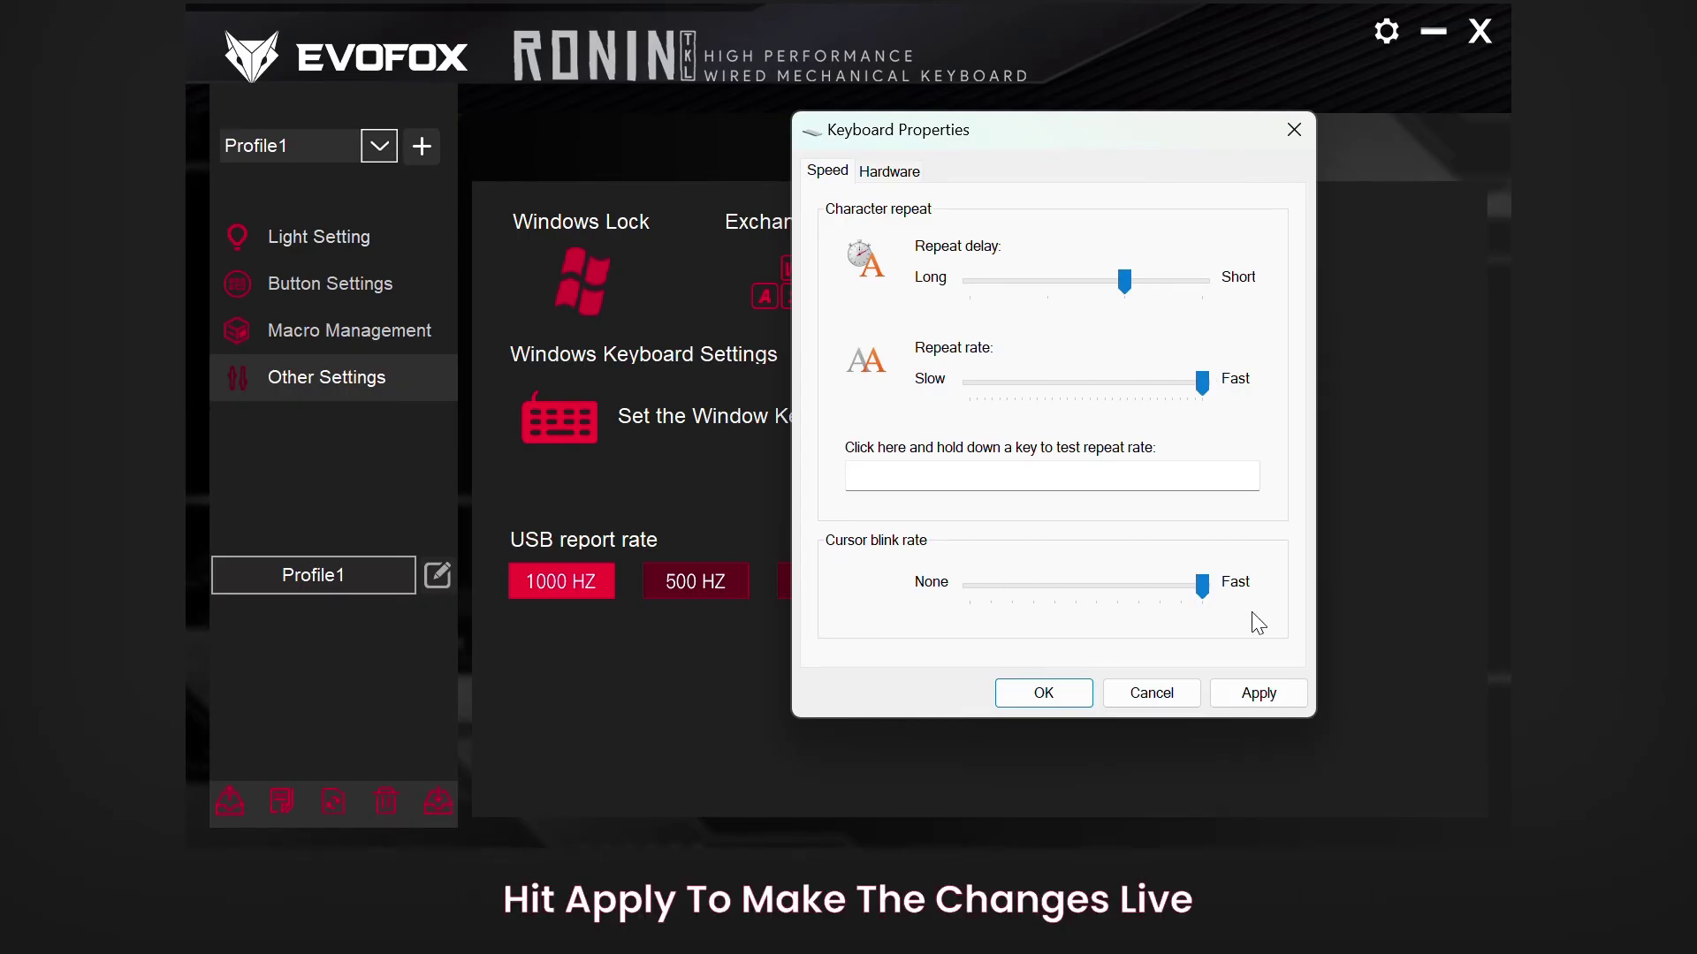
click(1255, 693)
click(1118, 587)
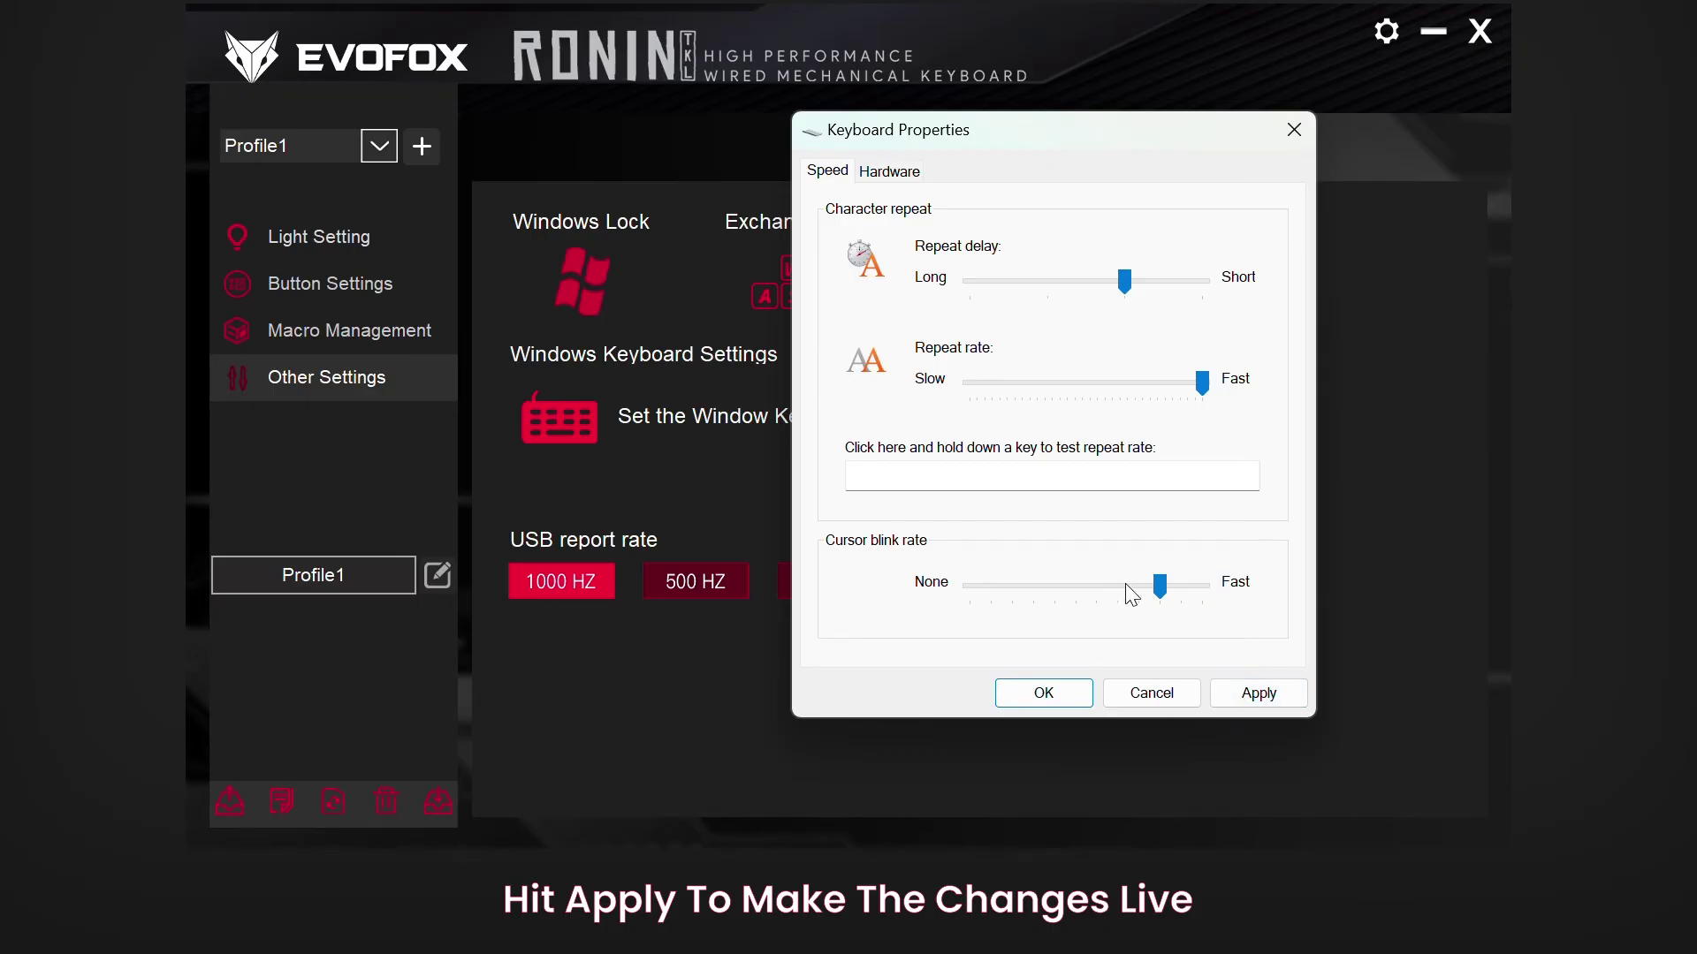
click(1258, 695)
click(1051, 694)
click(738, 587)
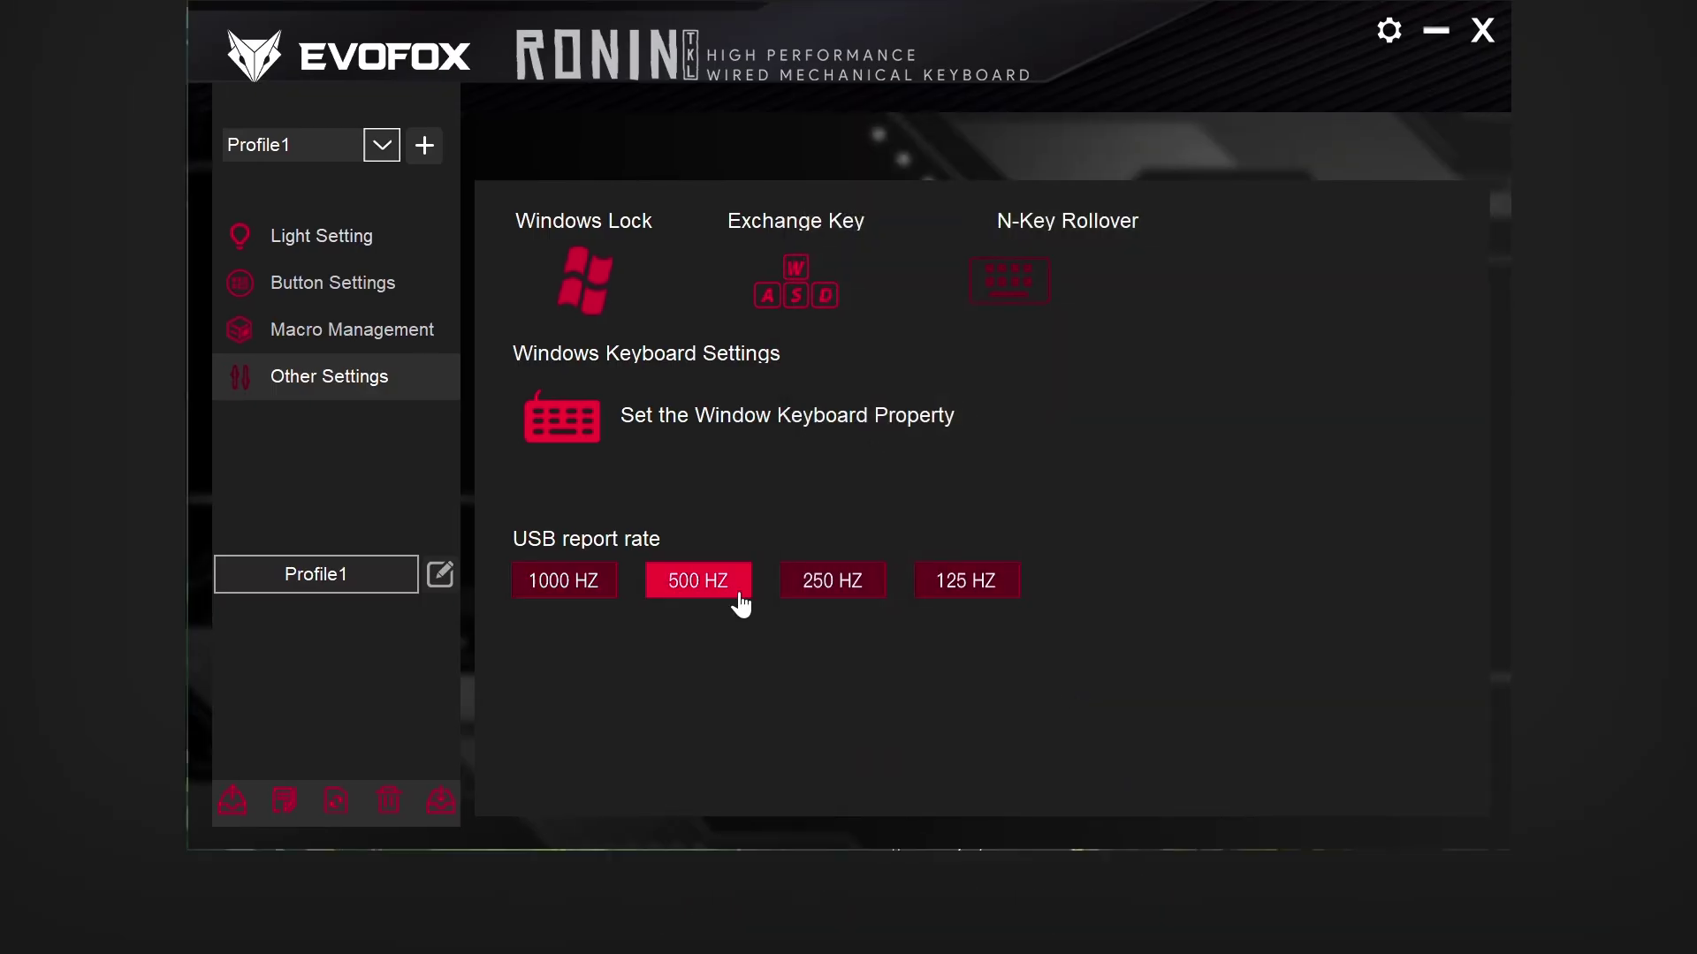
- Try 250 and 125 HZ polling rates, settle on 1000 HZ, and add a new profile
click(808, 583)
click(952, 582)
click(557, 592)
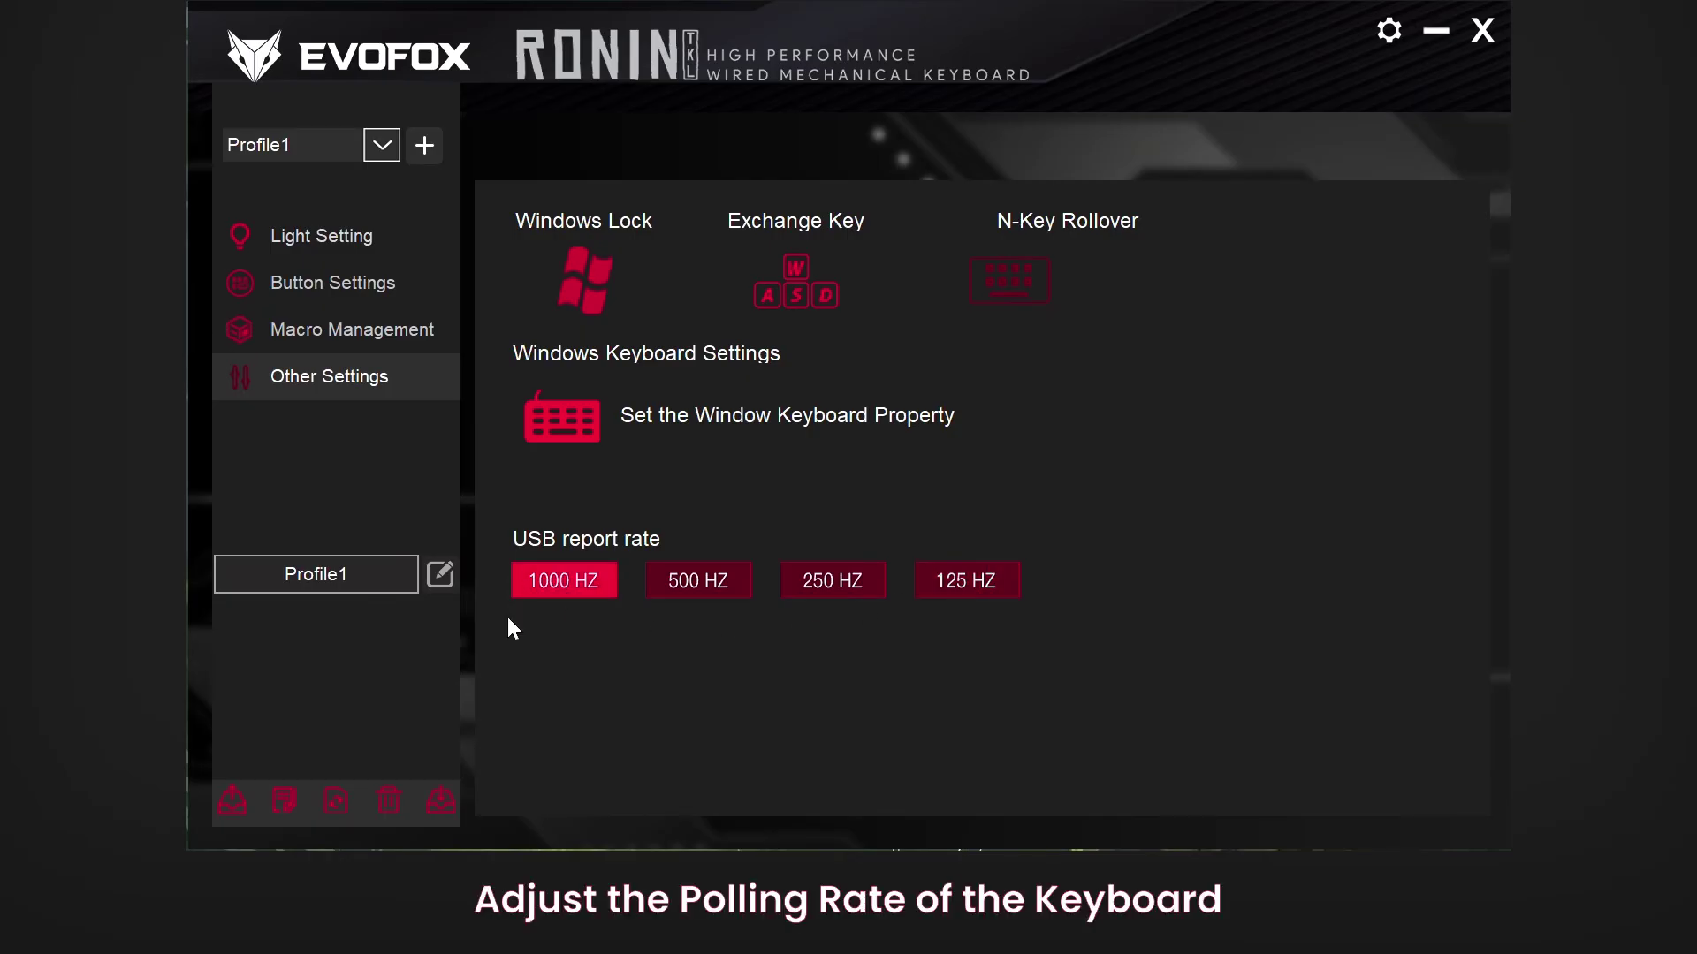
click(414, 149)
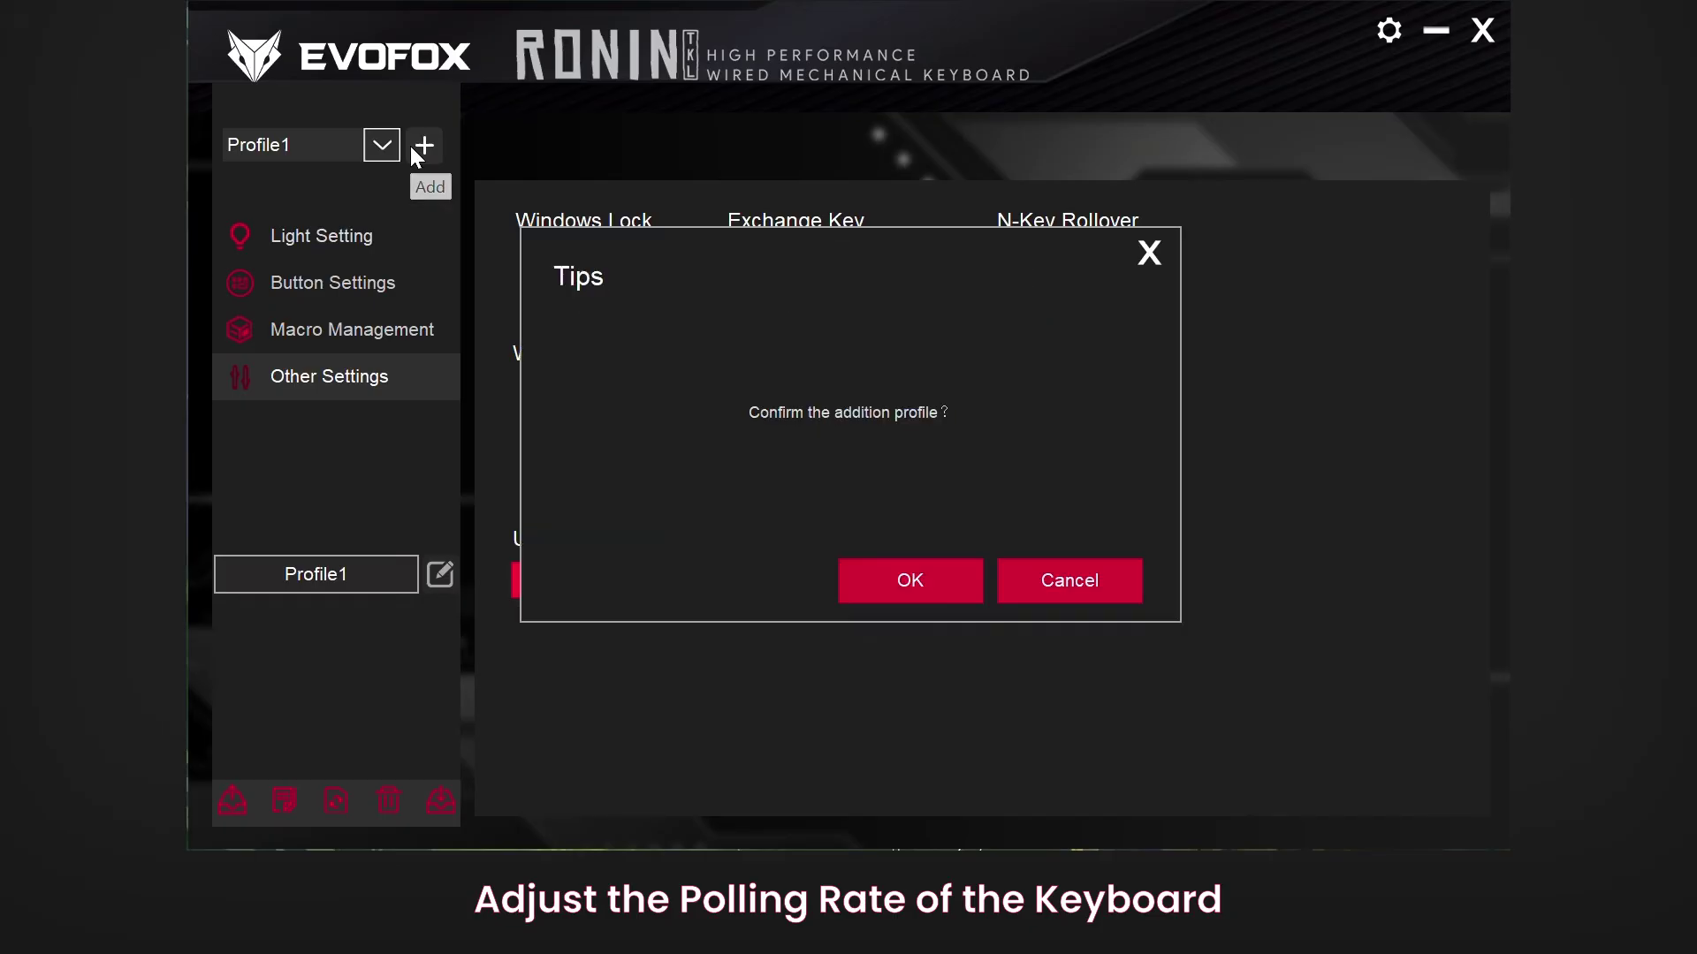
- Confirm the new profile and rename it Evofox
click(906, 576)
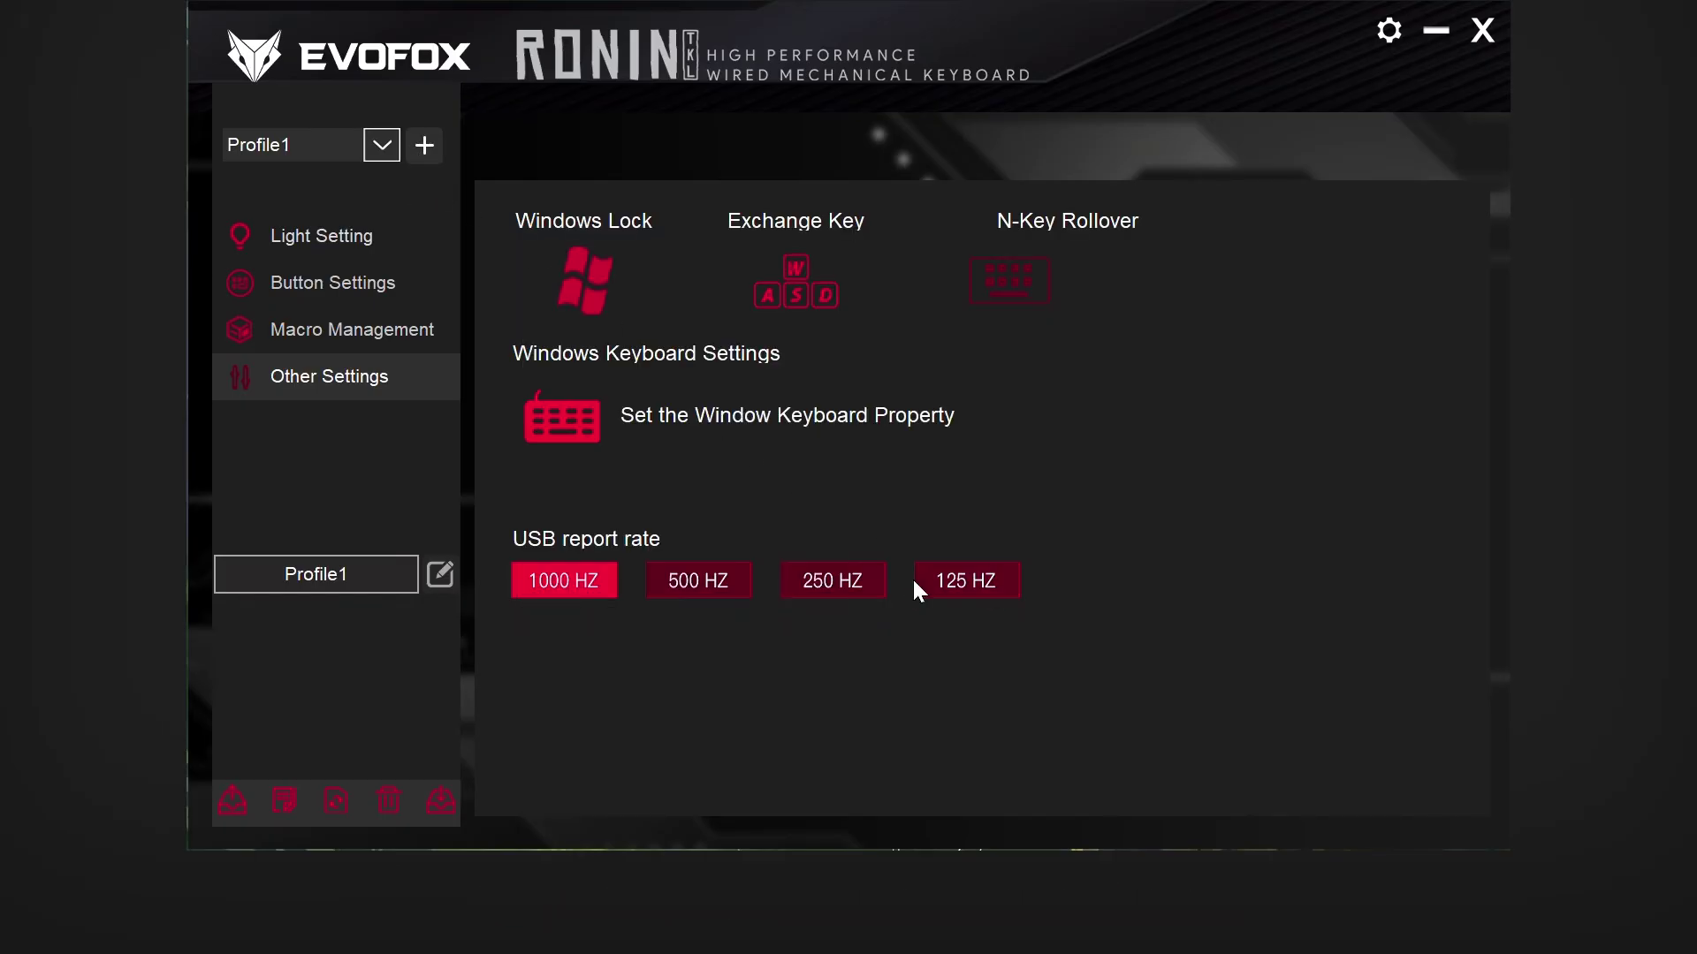
double_click(374, 582)
text(E)
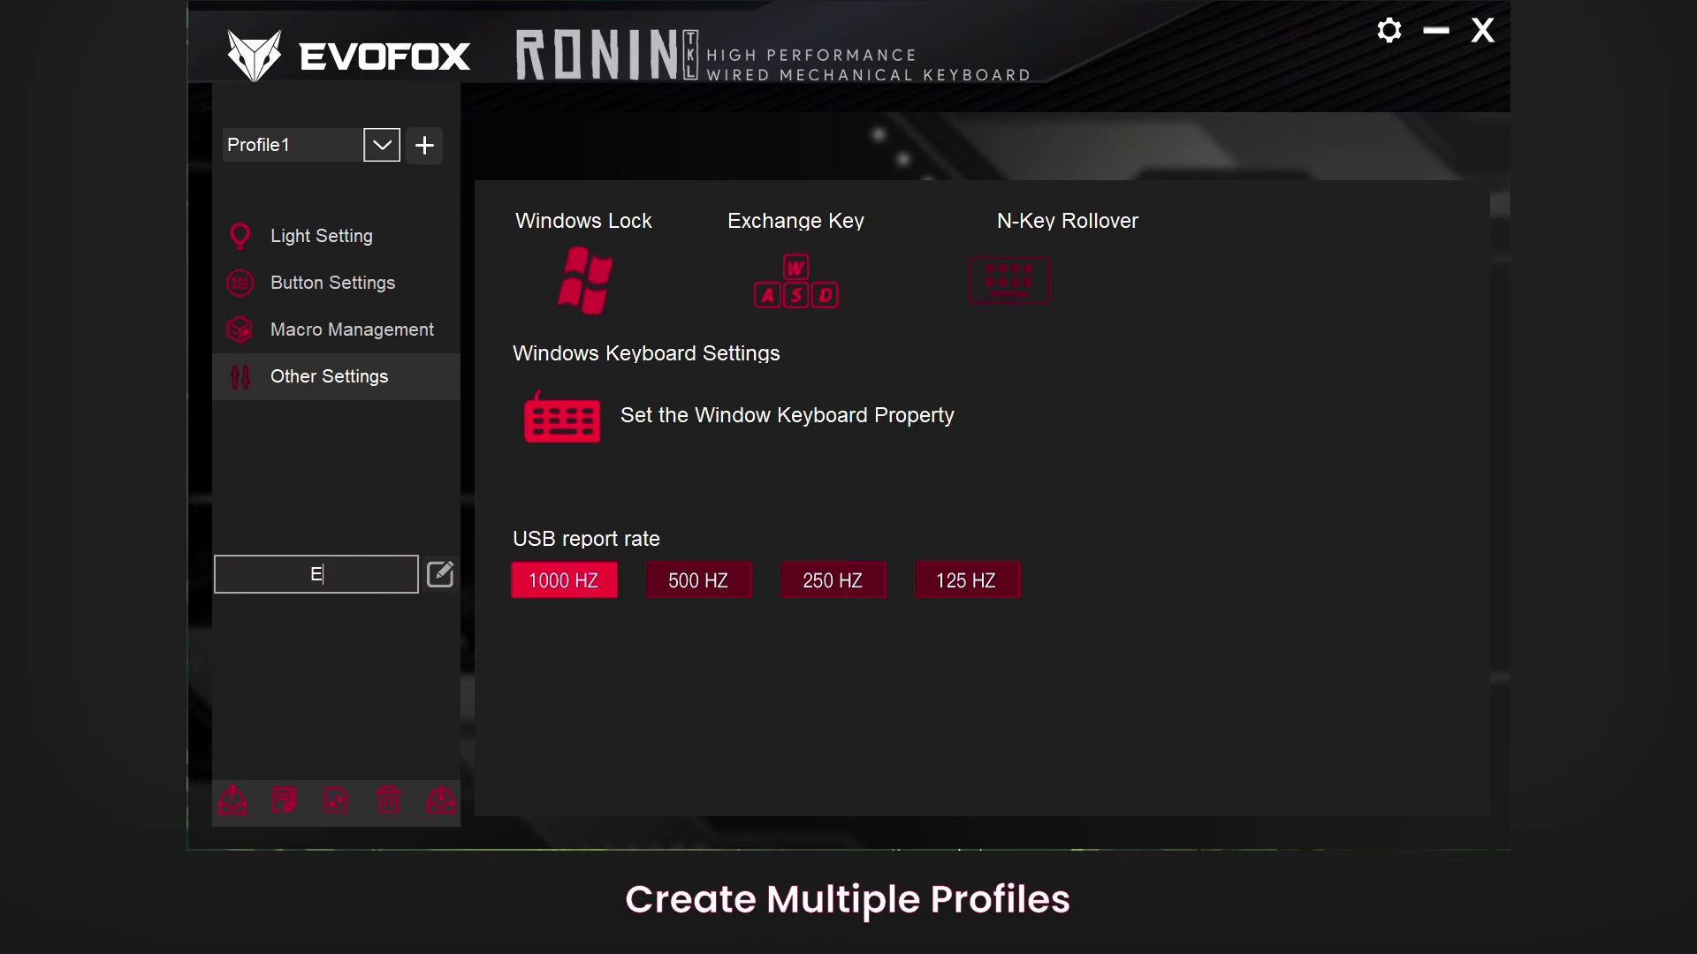
text(vofox)
click(441, 576)
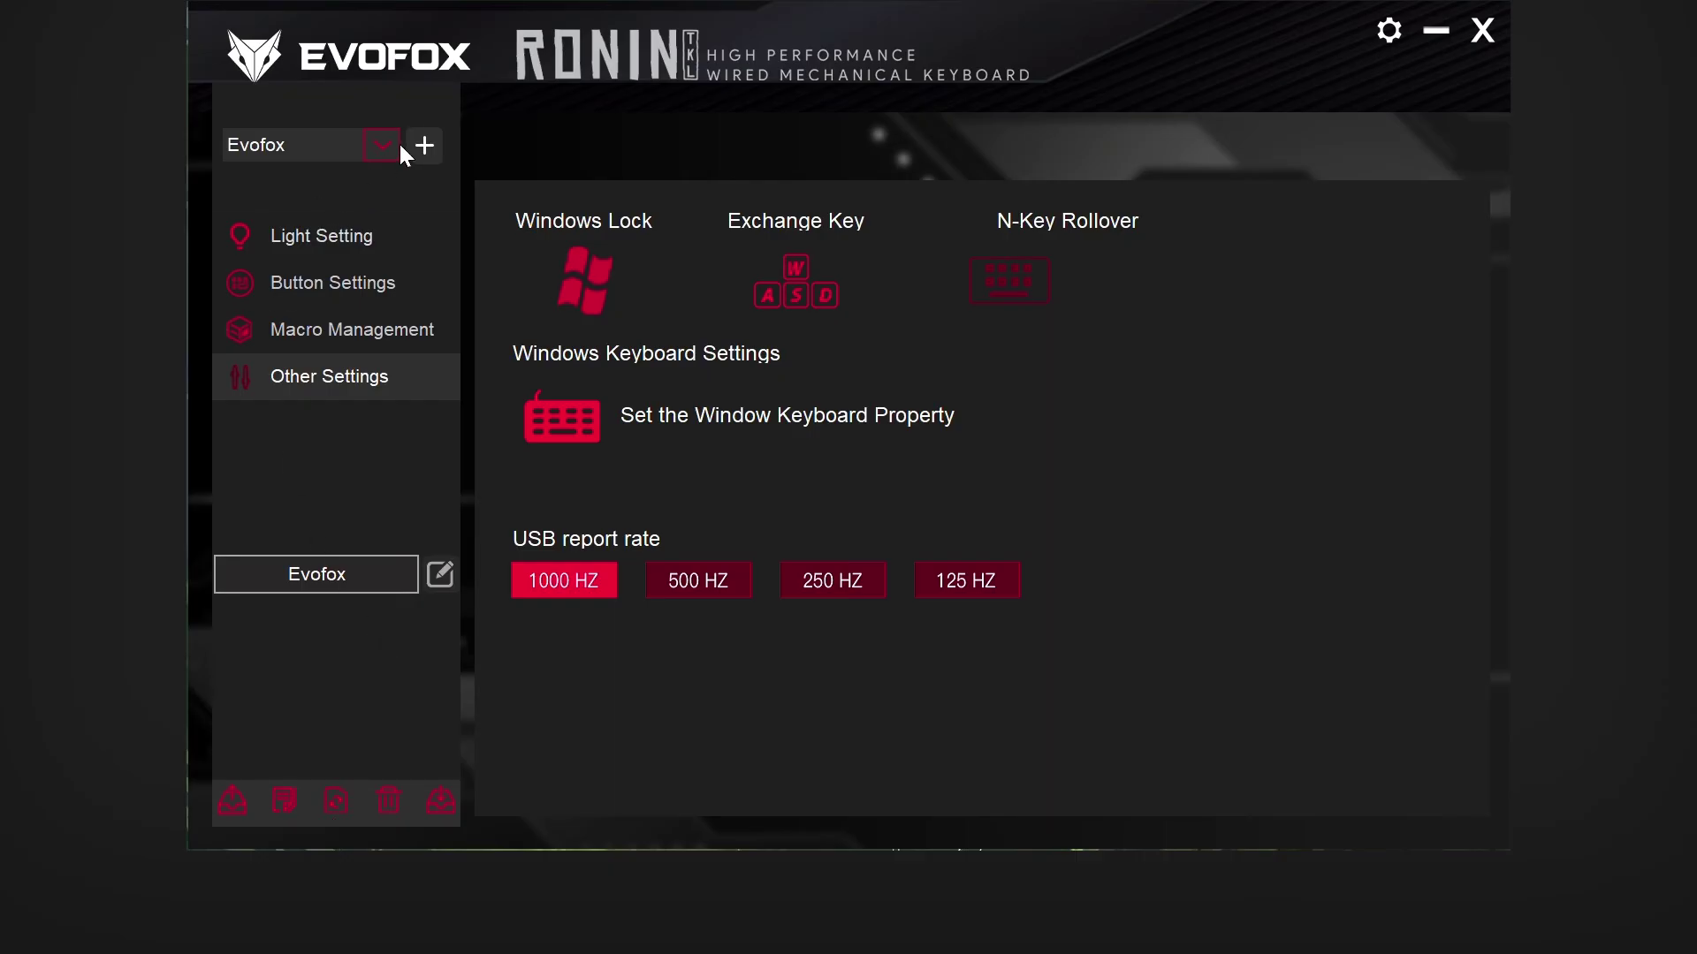
- Add another profile and rename it Ronin wired
click(425, 150)
click(933, 586)
double_click(362, 579)
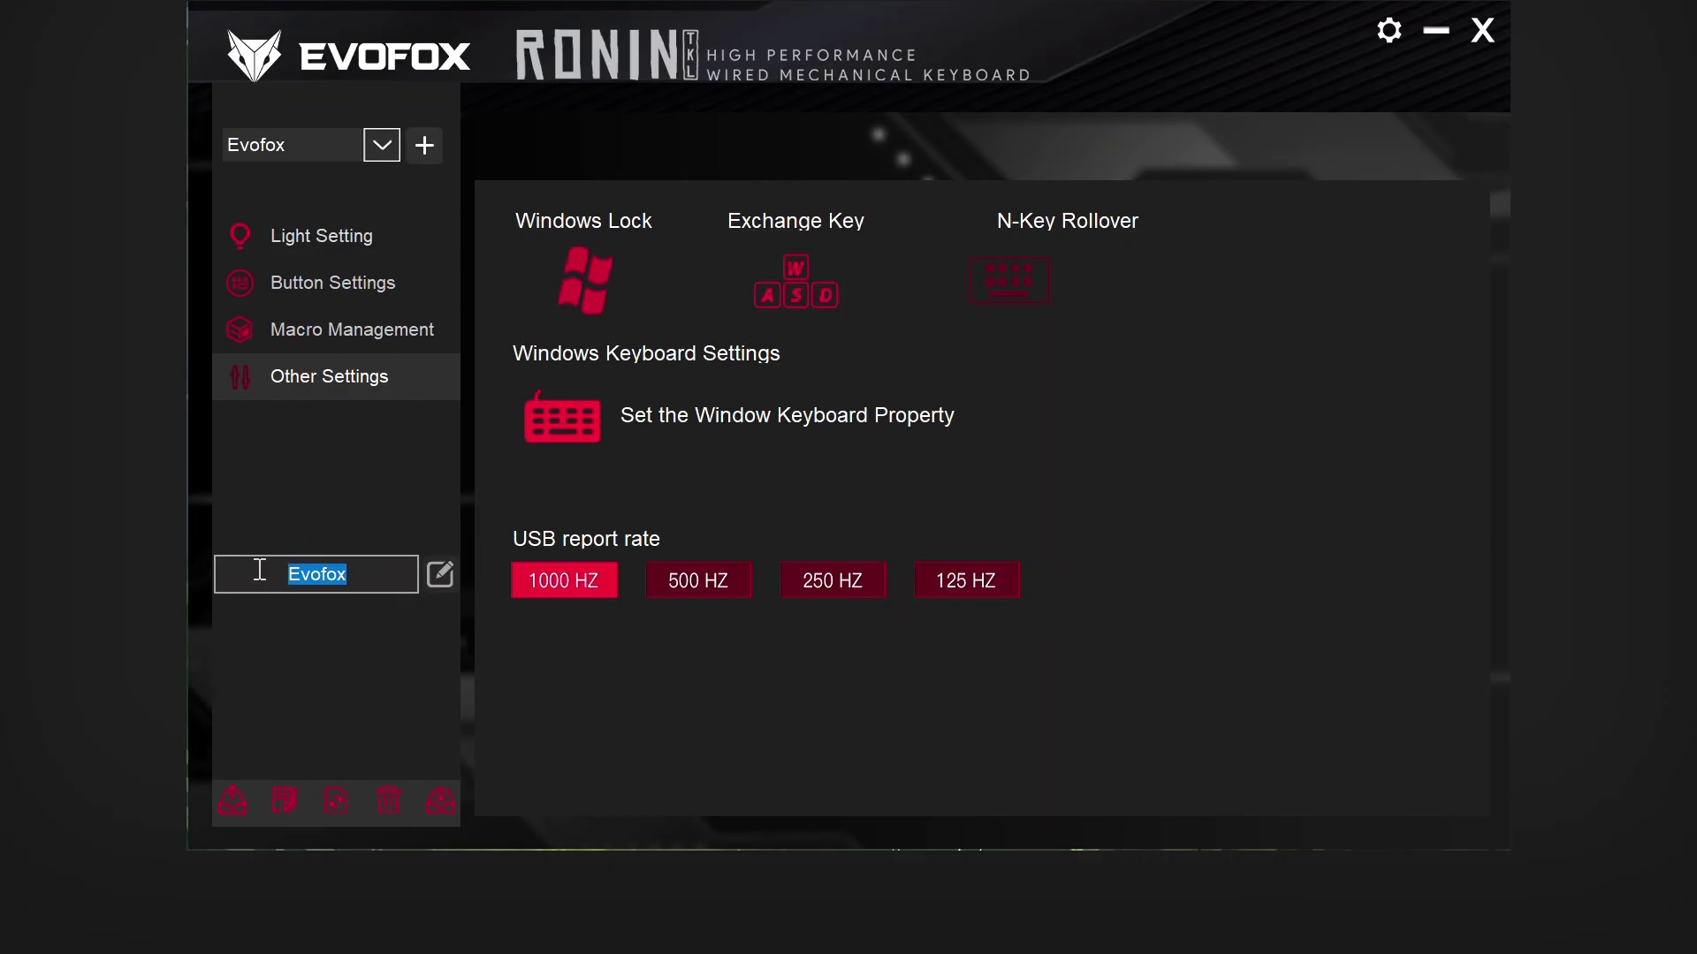
text(Ronin)
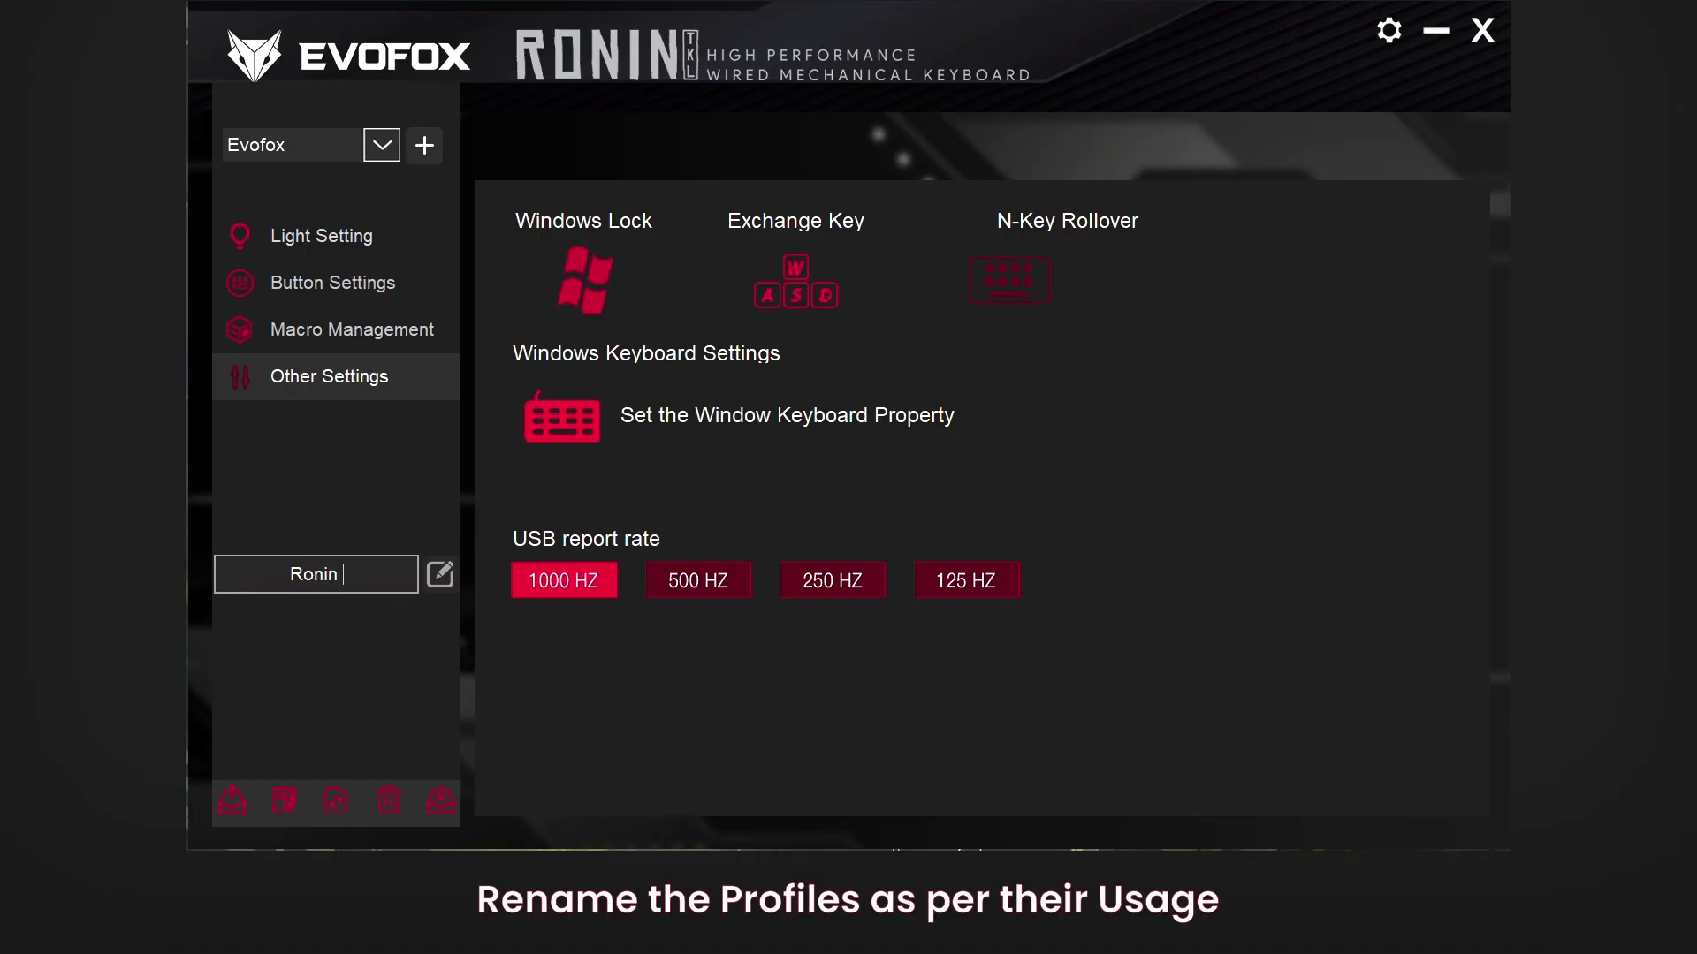
text( wired)
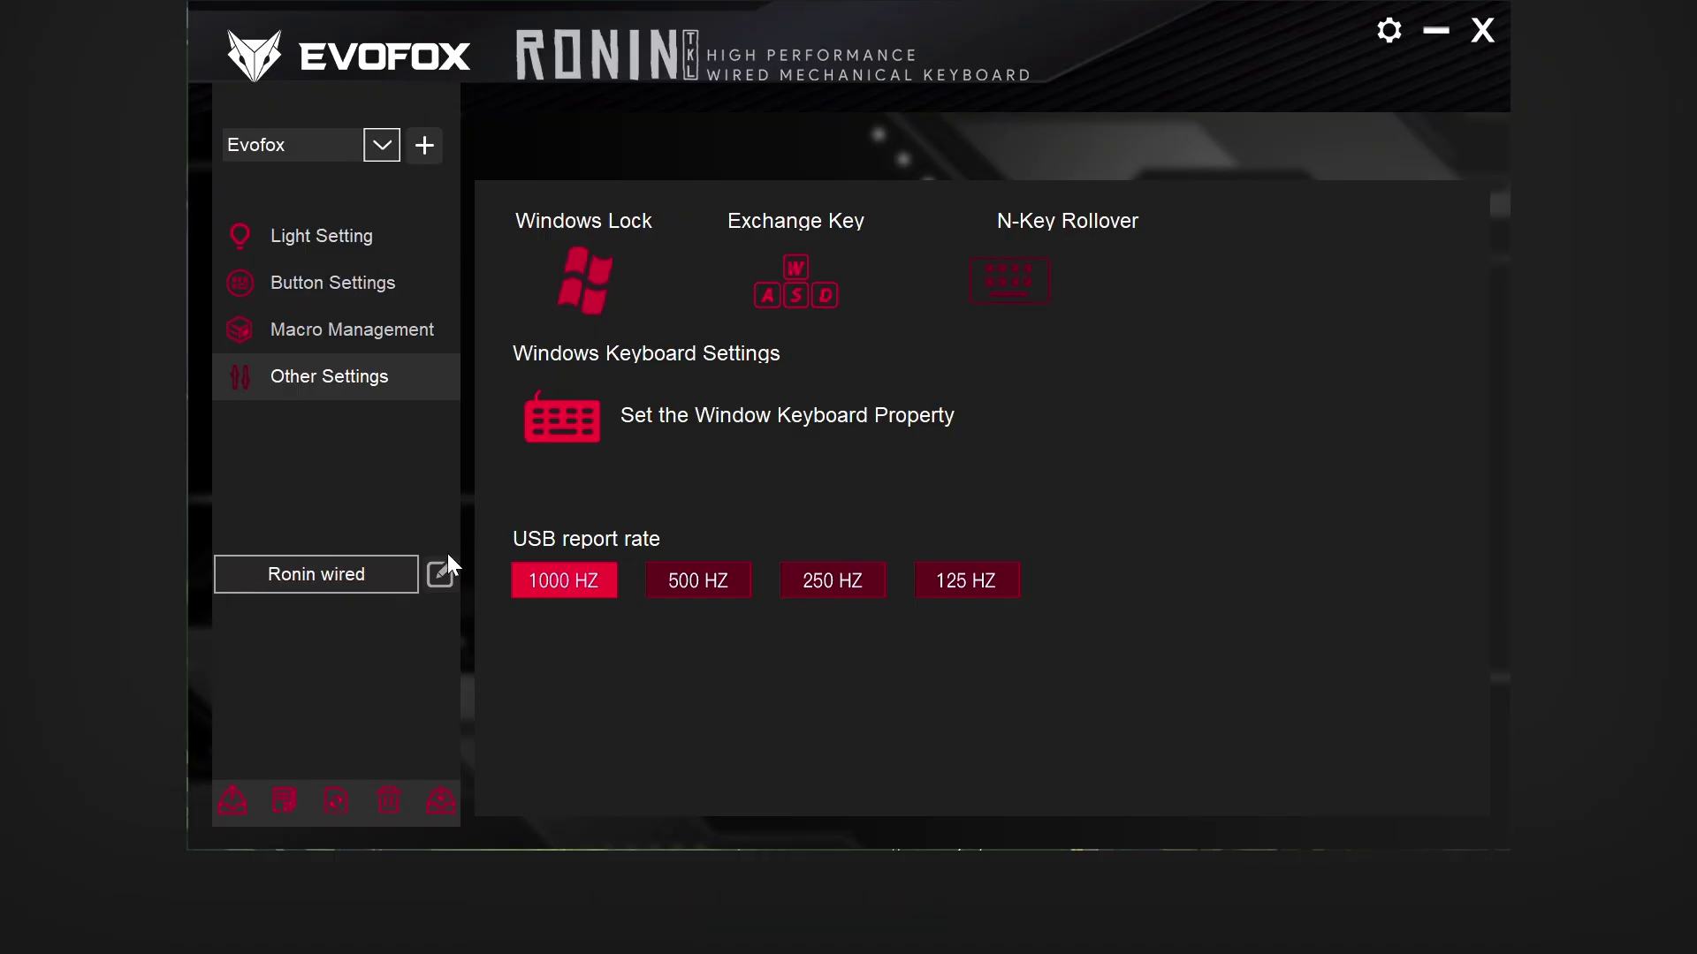
click(438, 587)
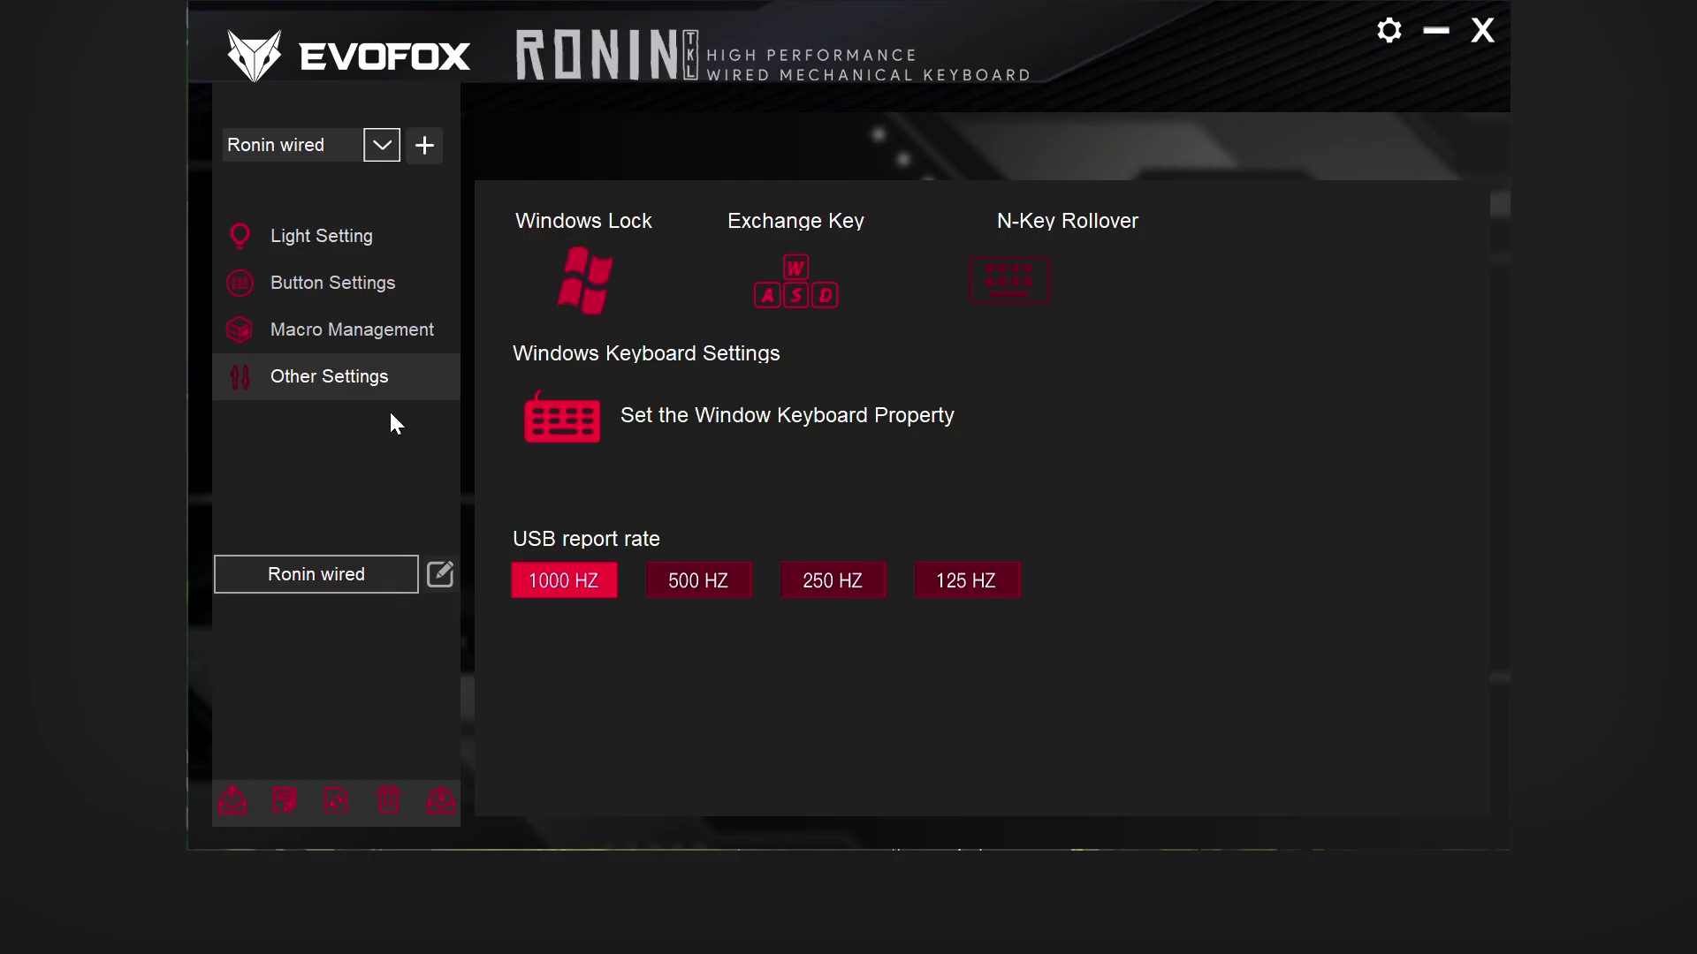
- Switch the active profile back to profile1
click(382, 143)
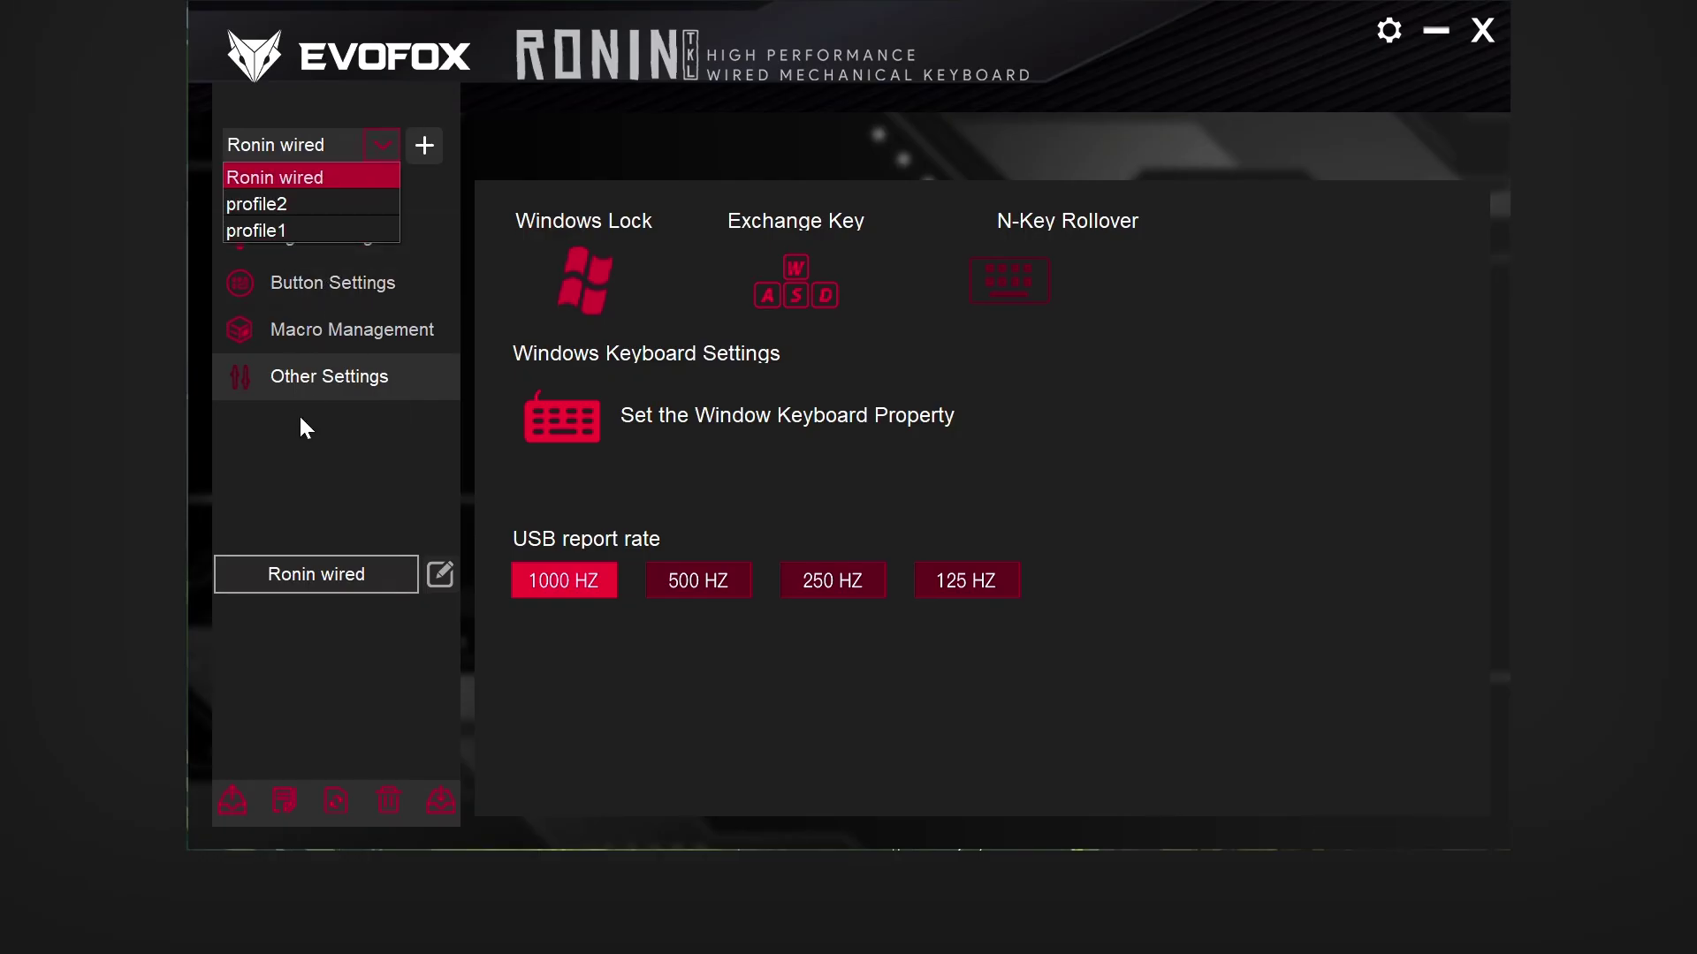
key(Down)
key(Down)
key(Return)
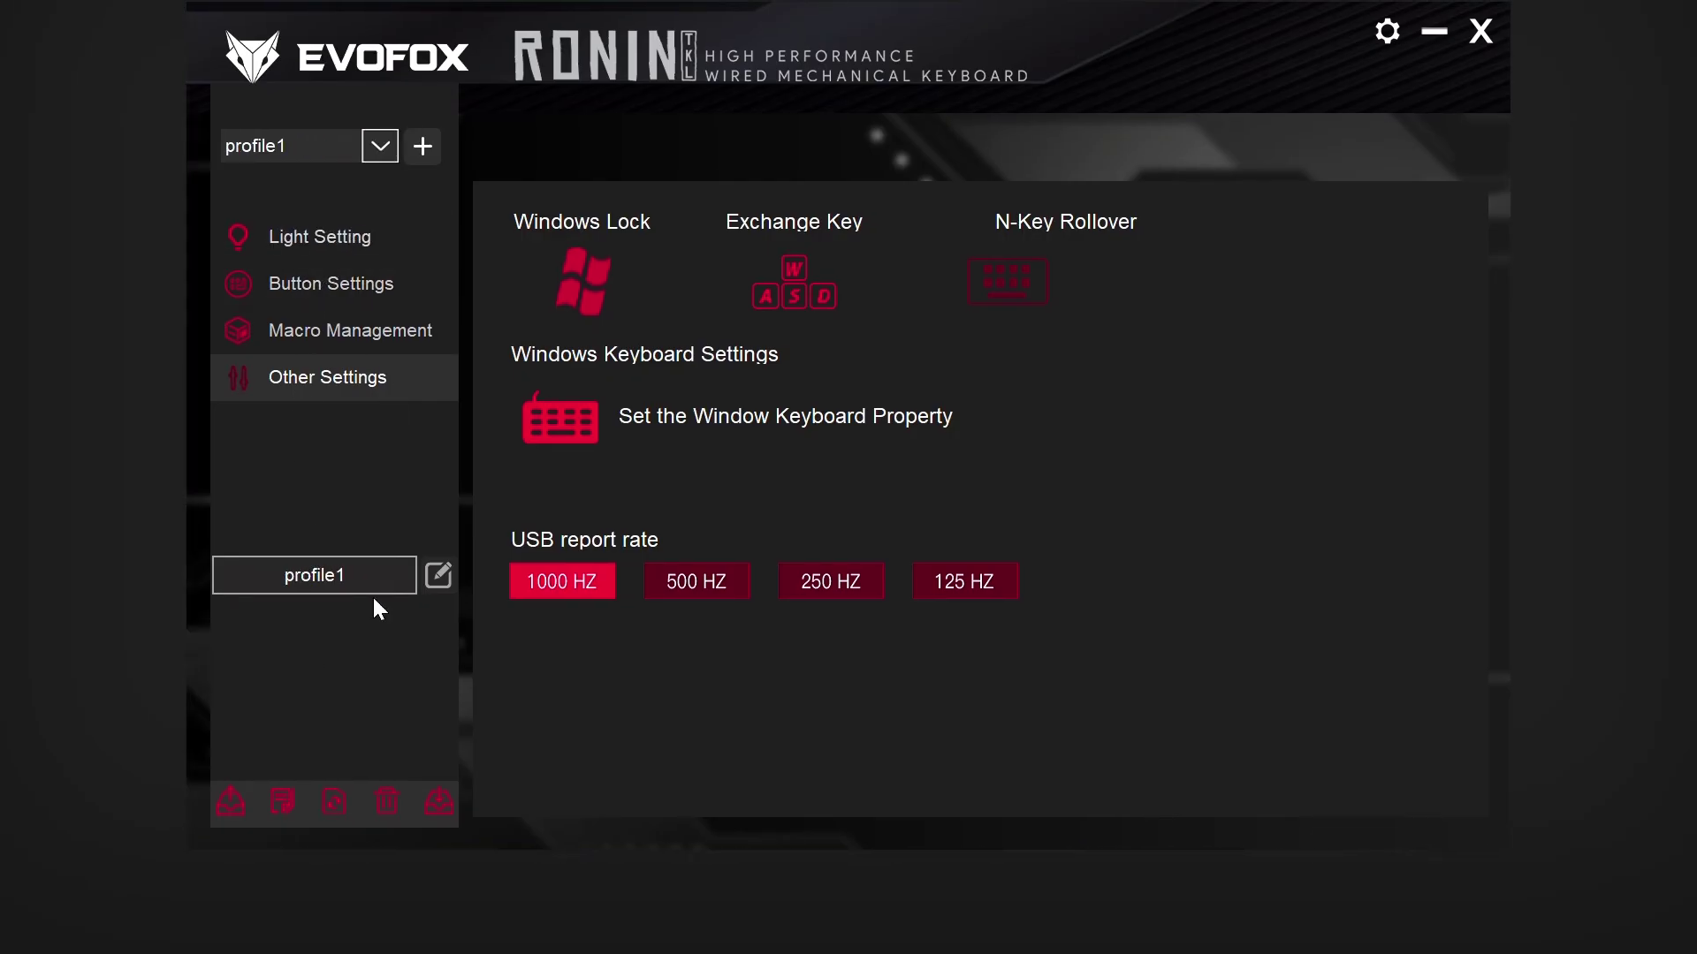
- Export the current profile as Office.json
click(237, 803)
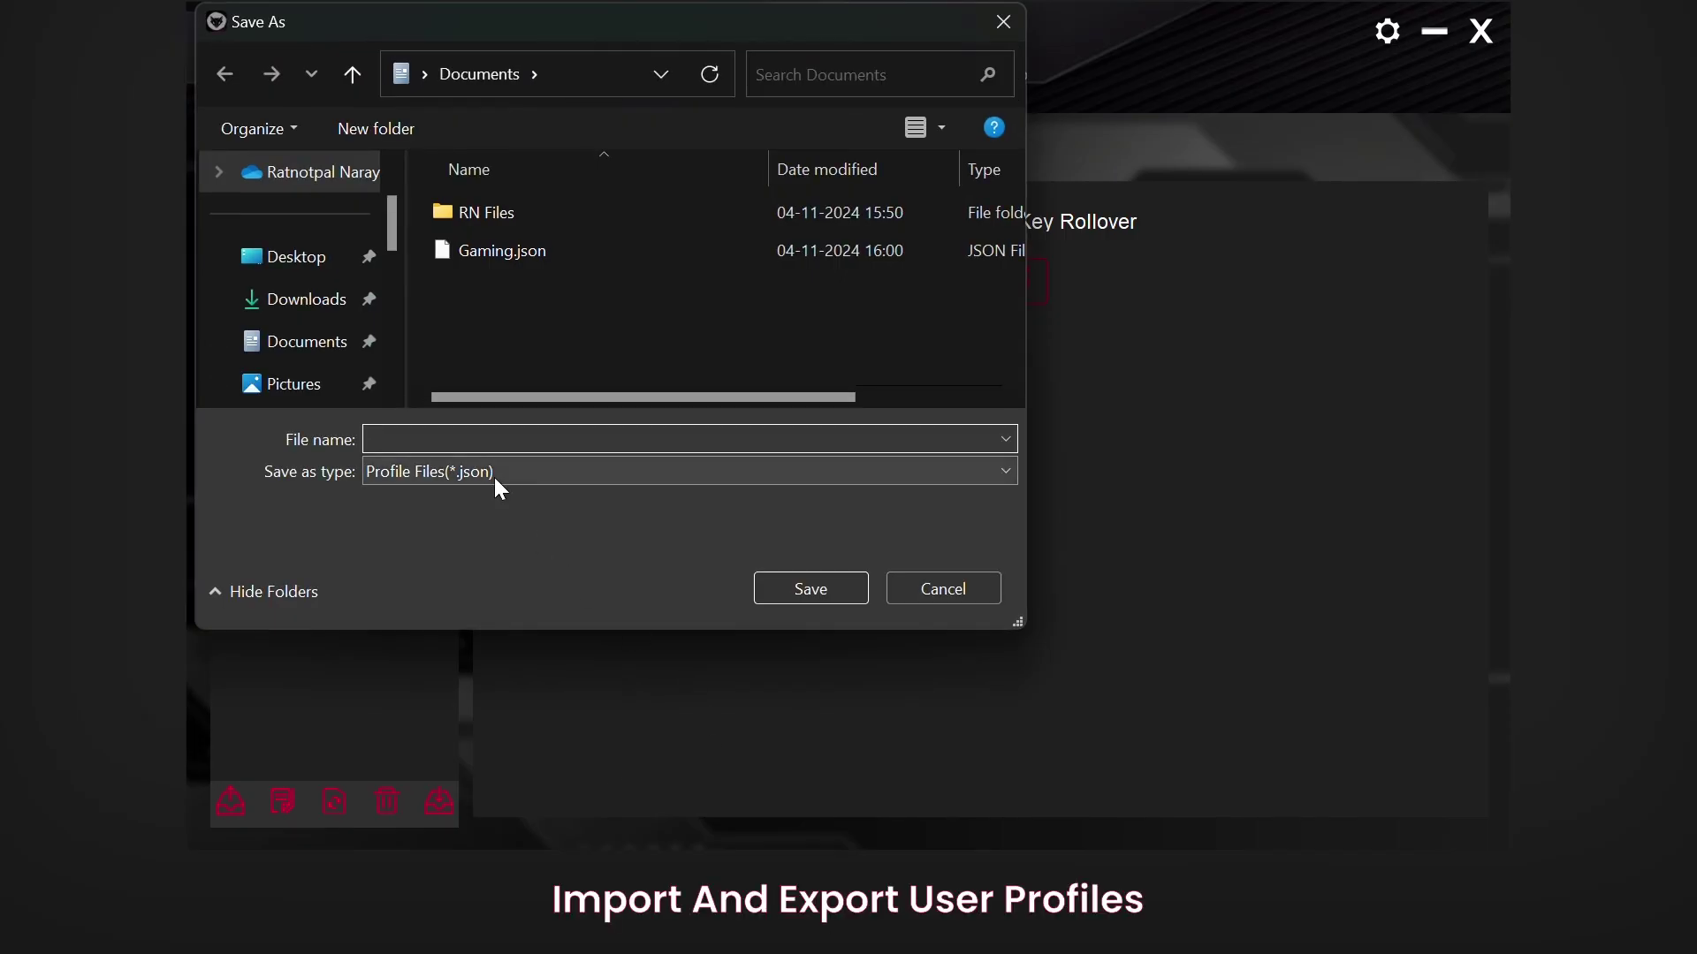
text(Office)
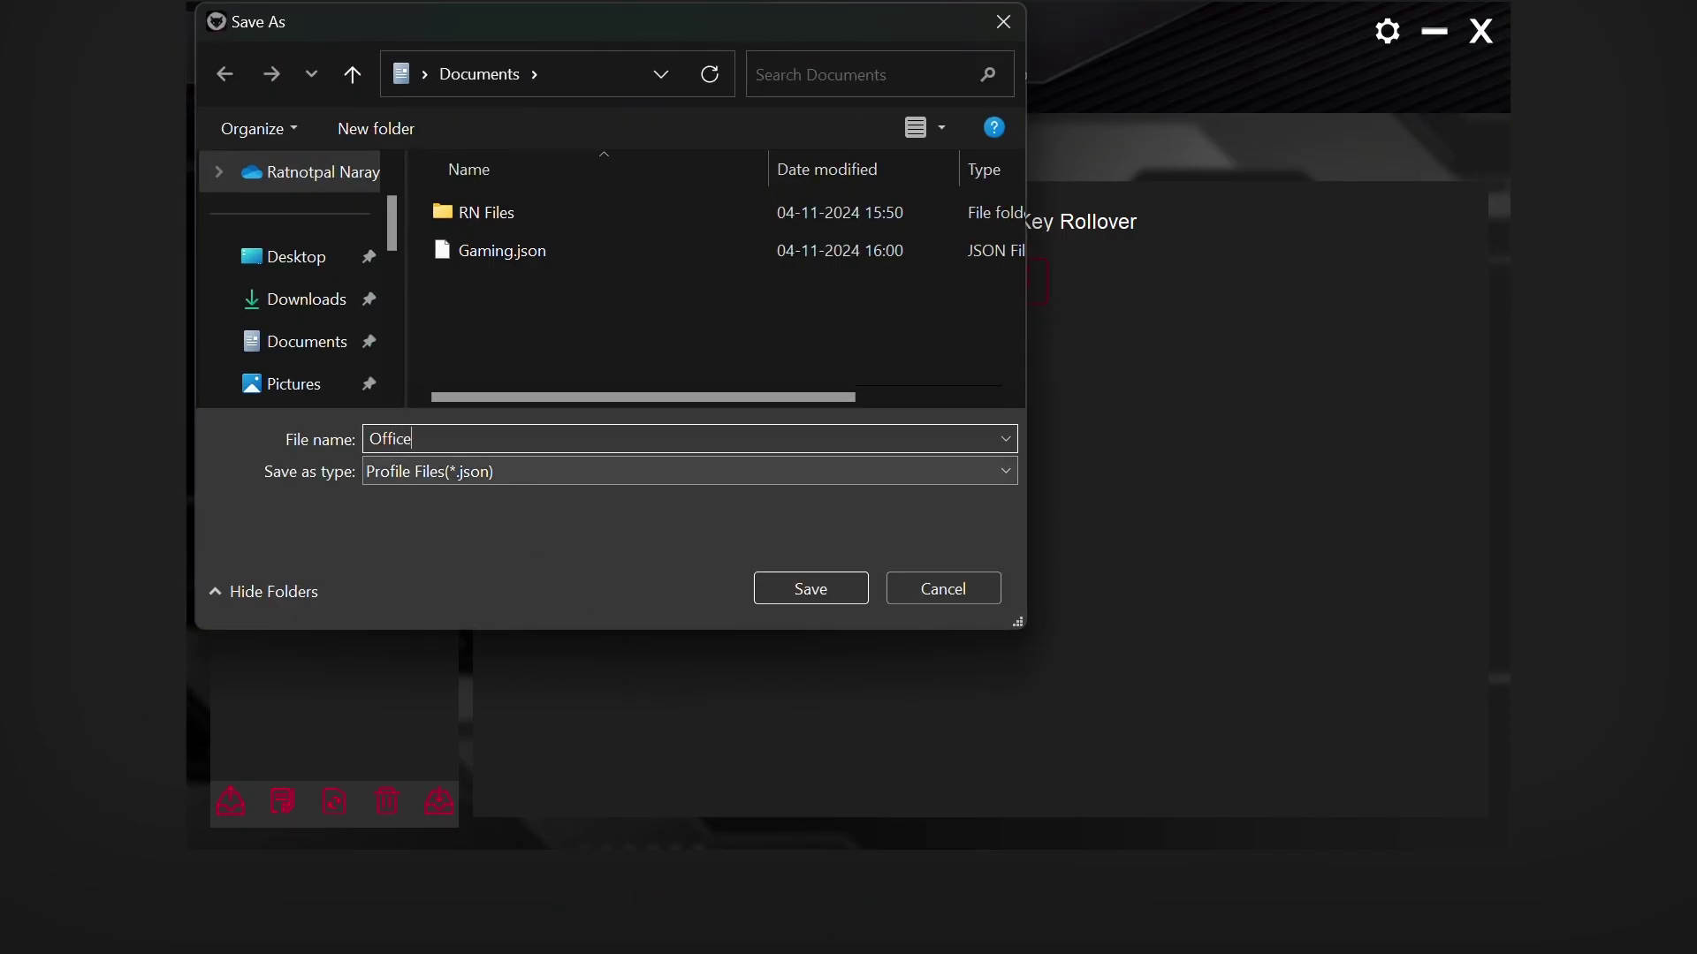
key(Return)
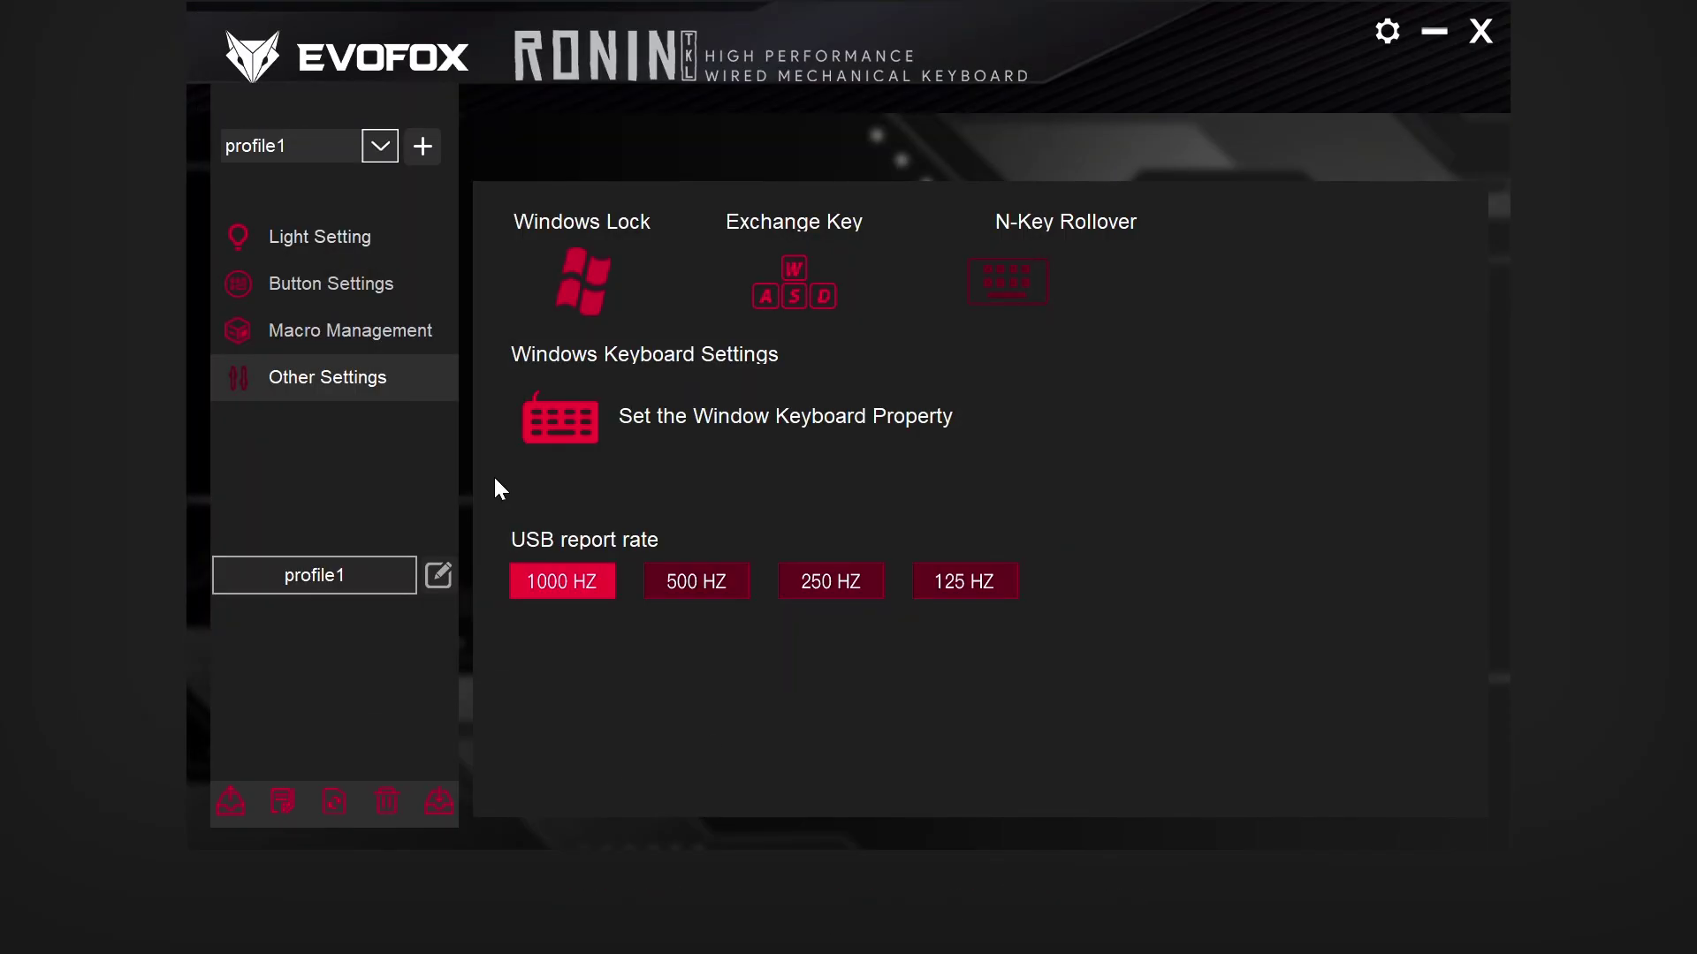
click(377, 152)
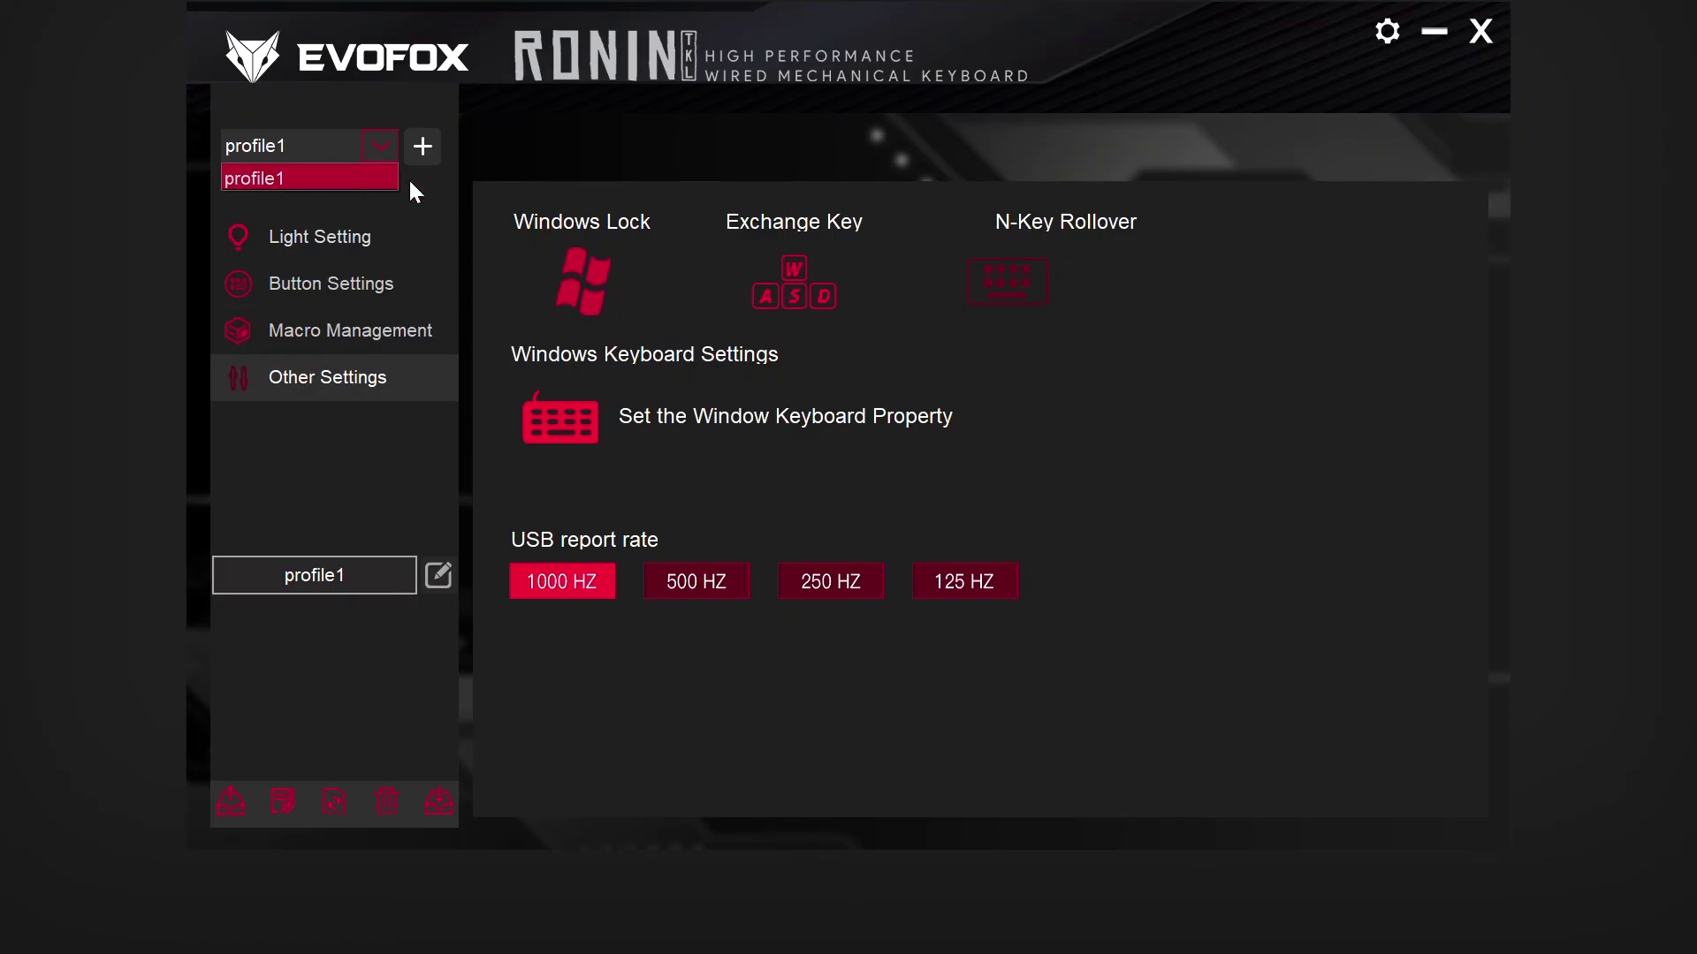
click(379, 148)
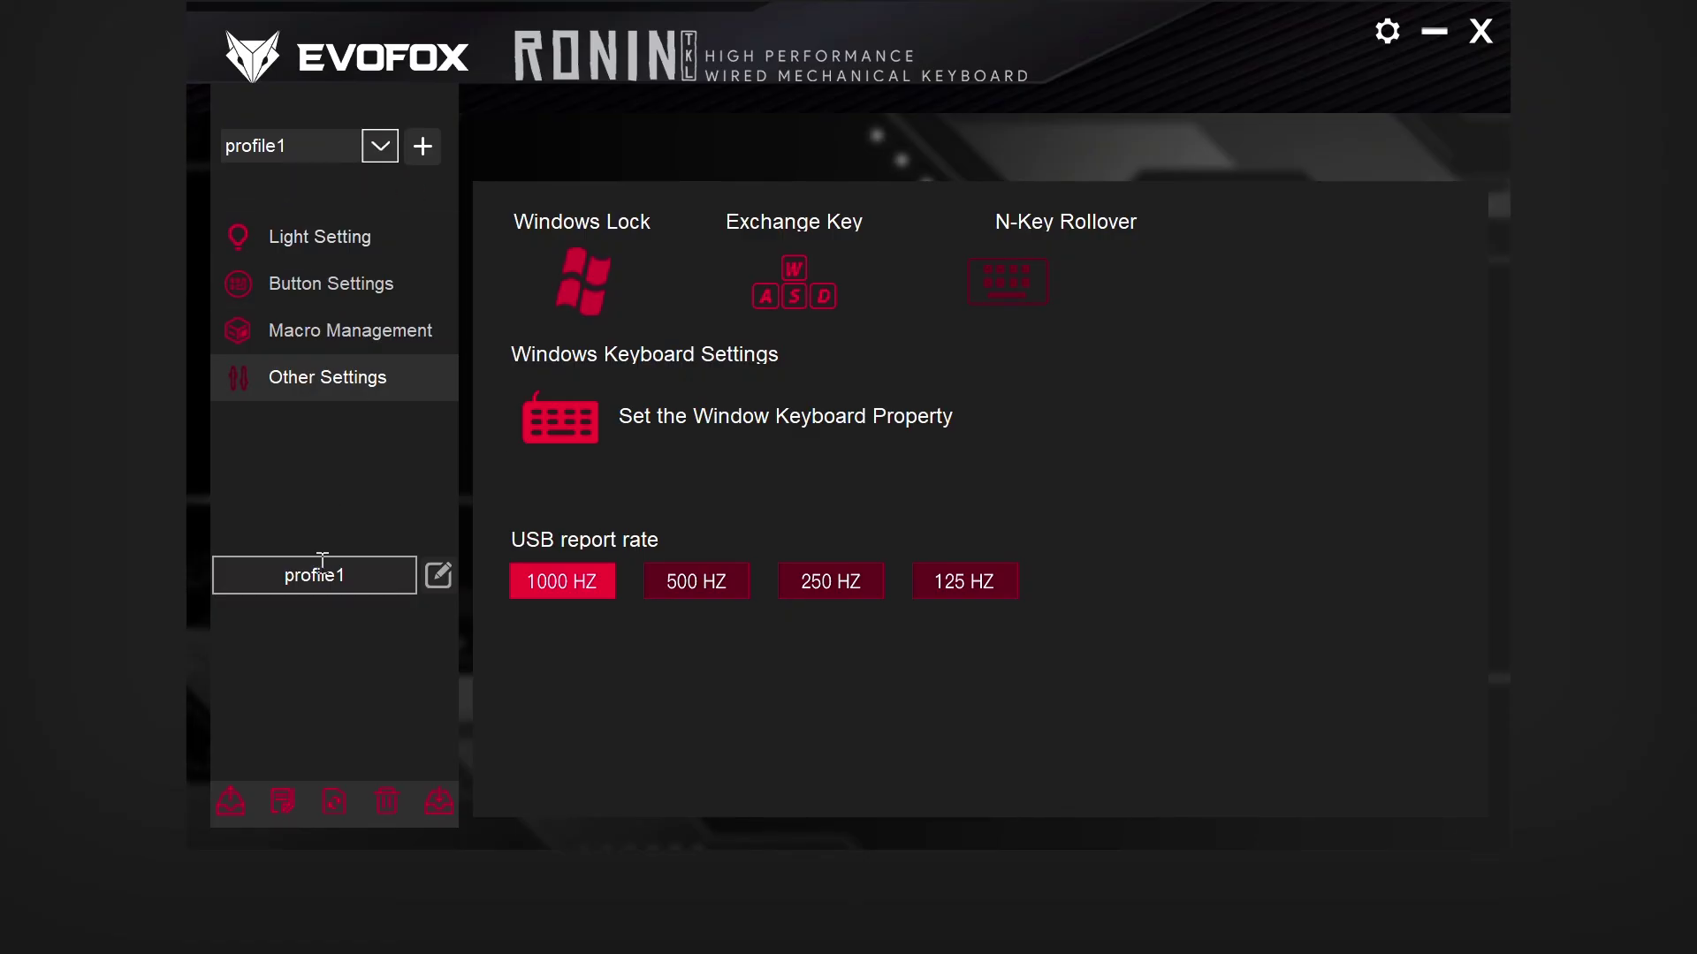
- Import Office.json and make Office the active profile
click(441, 804)
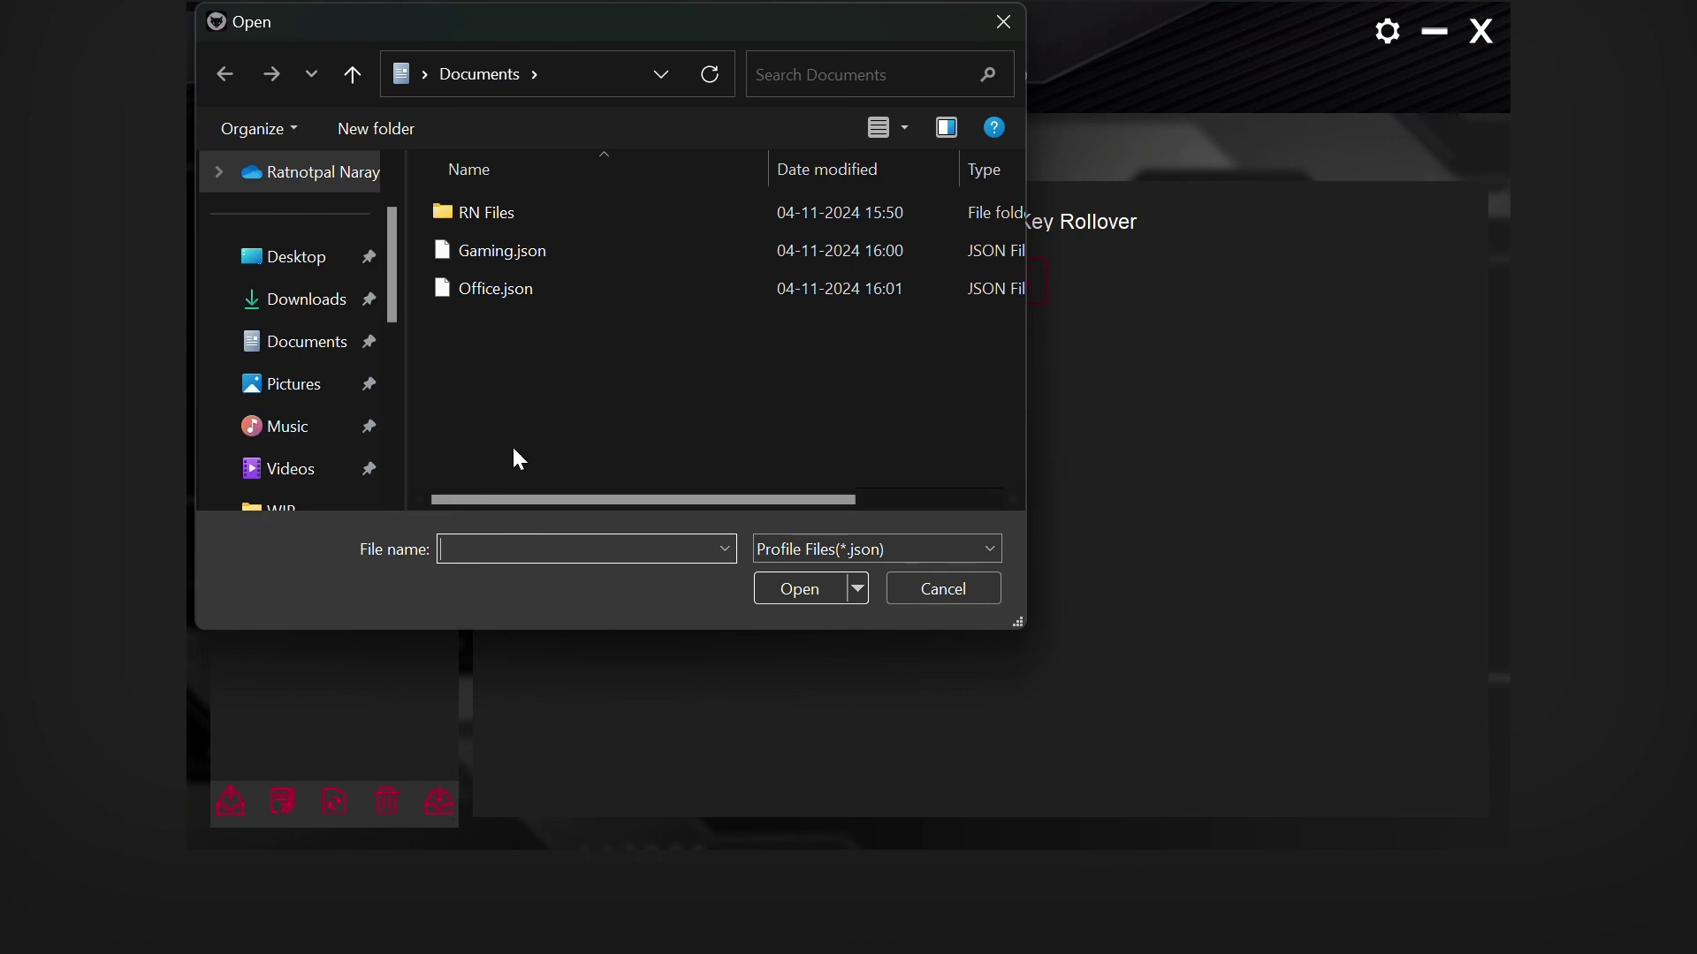
double_click(507, 290)
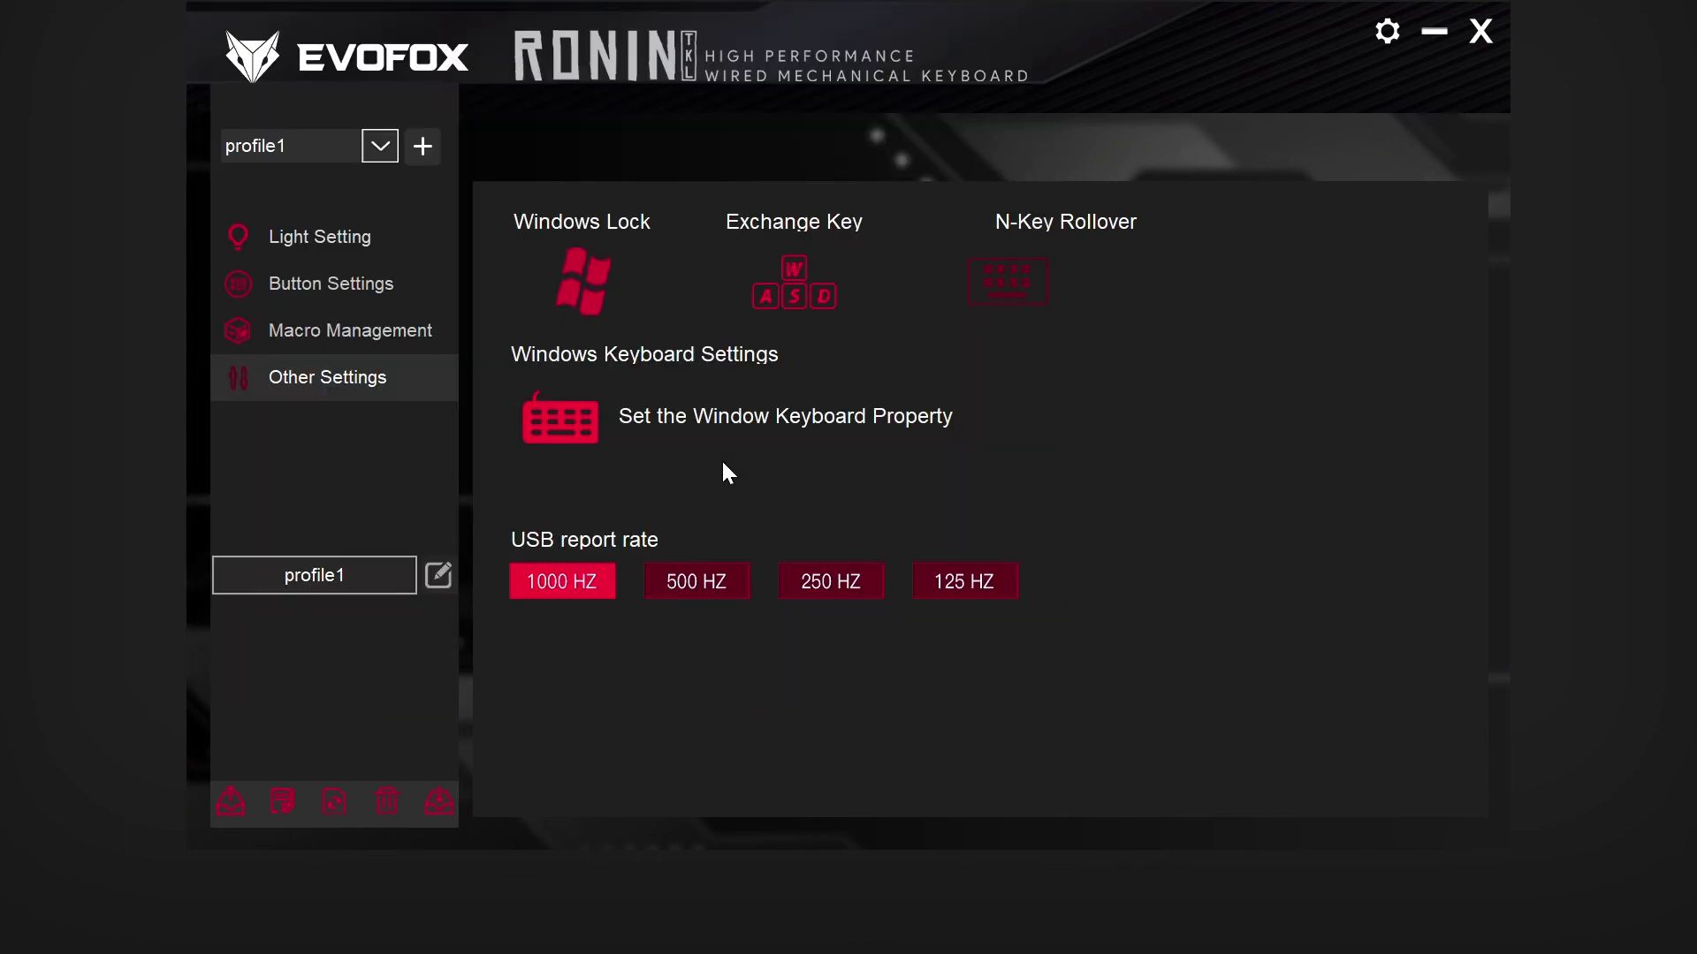
click(380, 147)
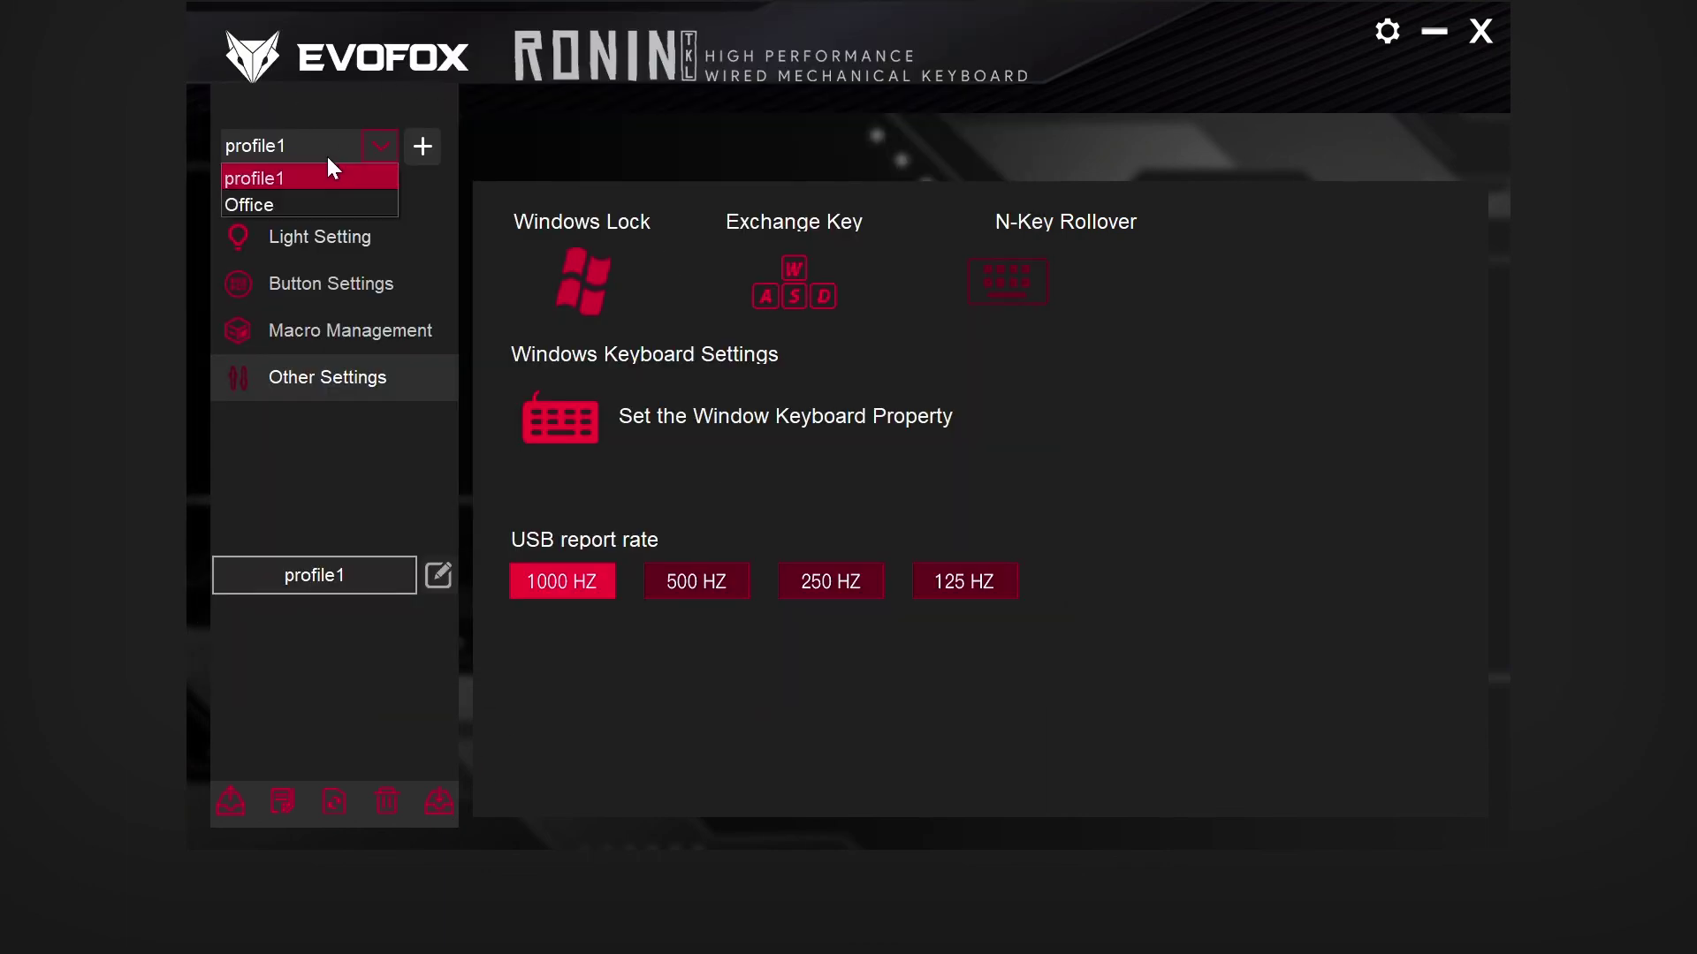
click(332, 203)
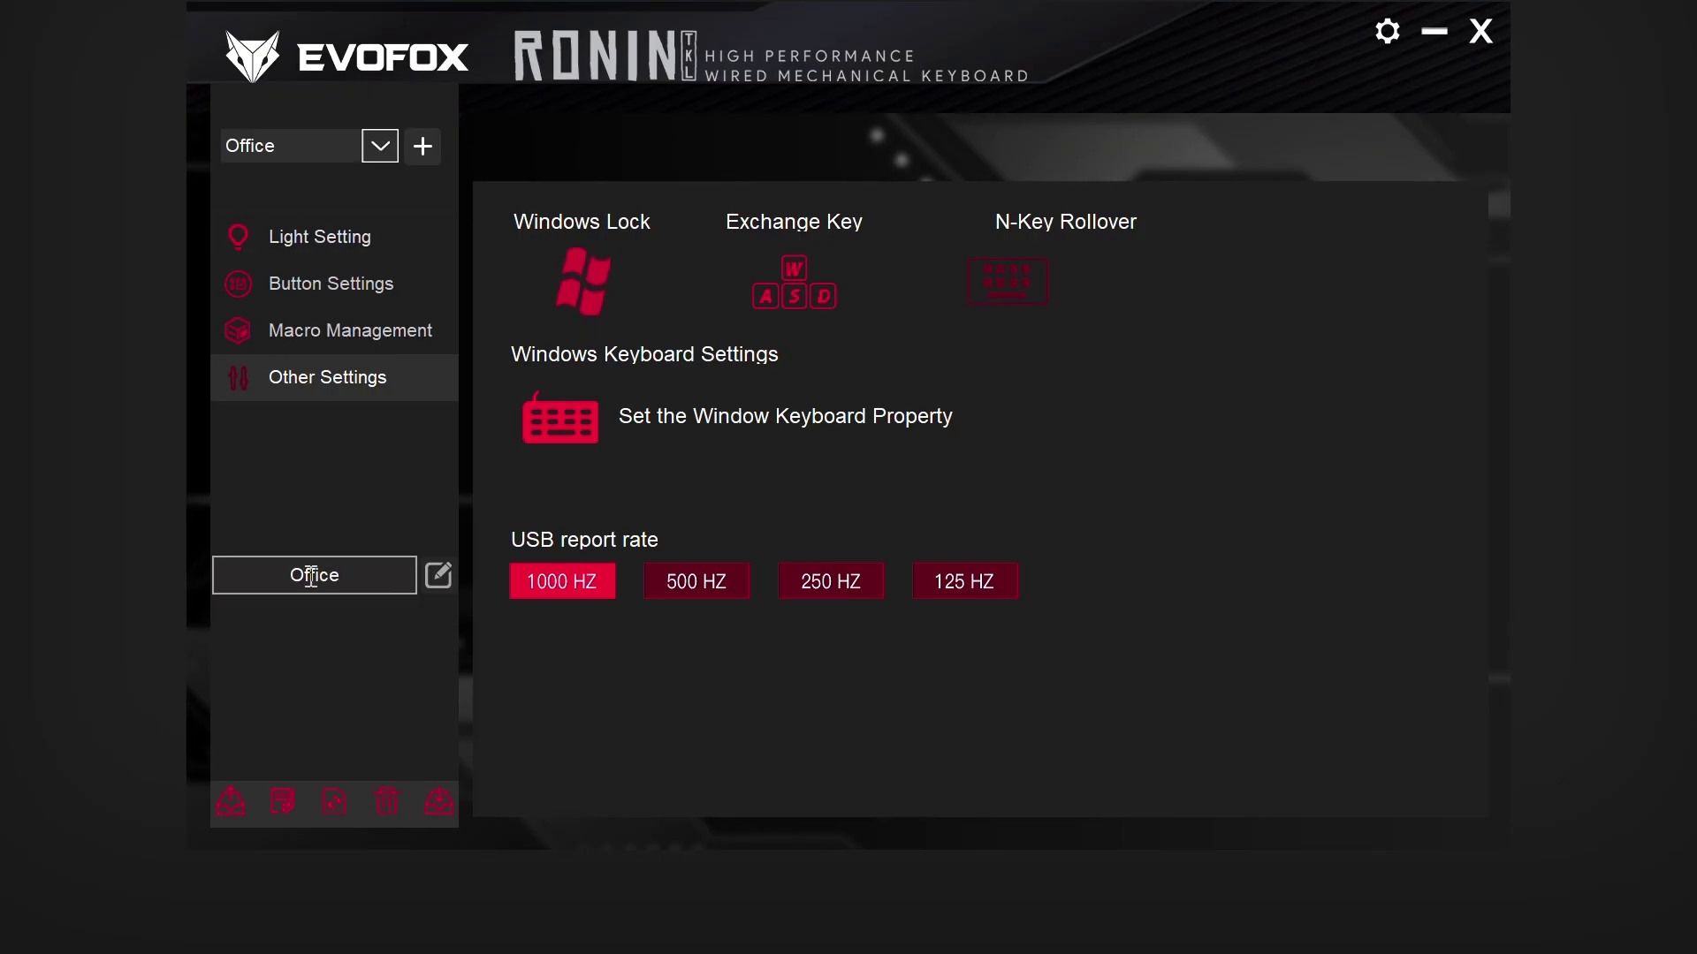
- Reset the Office profile to defaults, then reset again from Light Setting, confirming both times
click(336, 802)
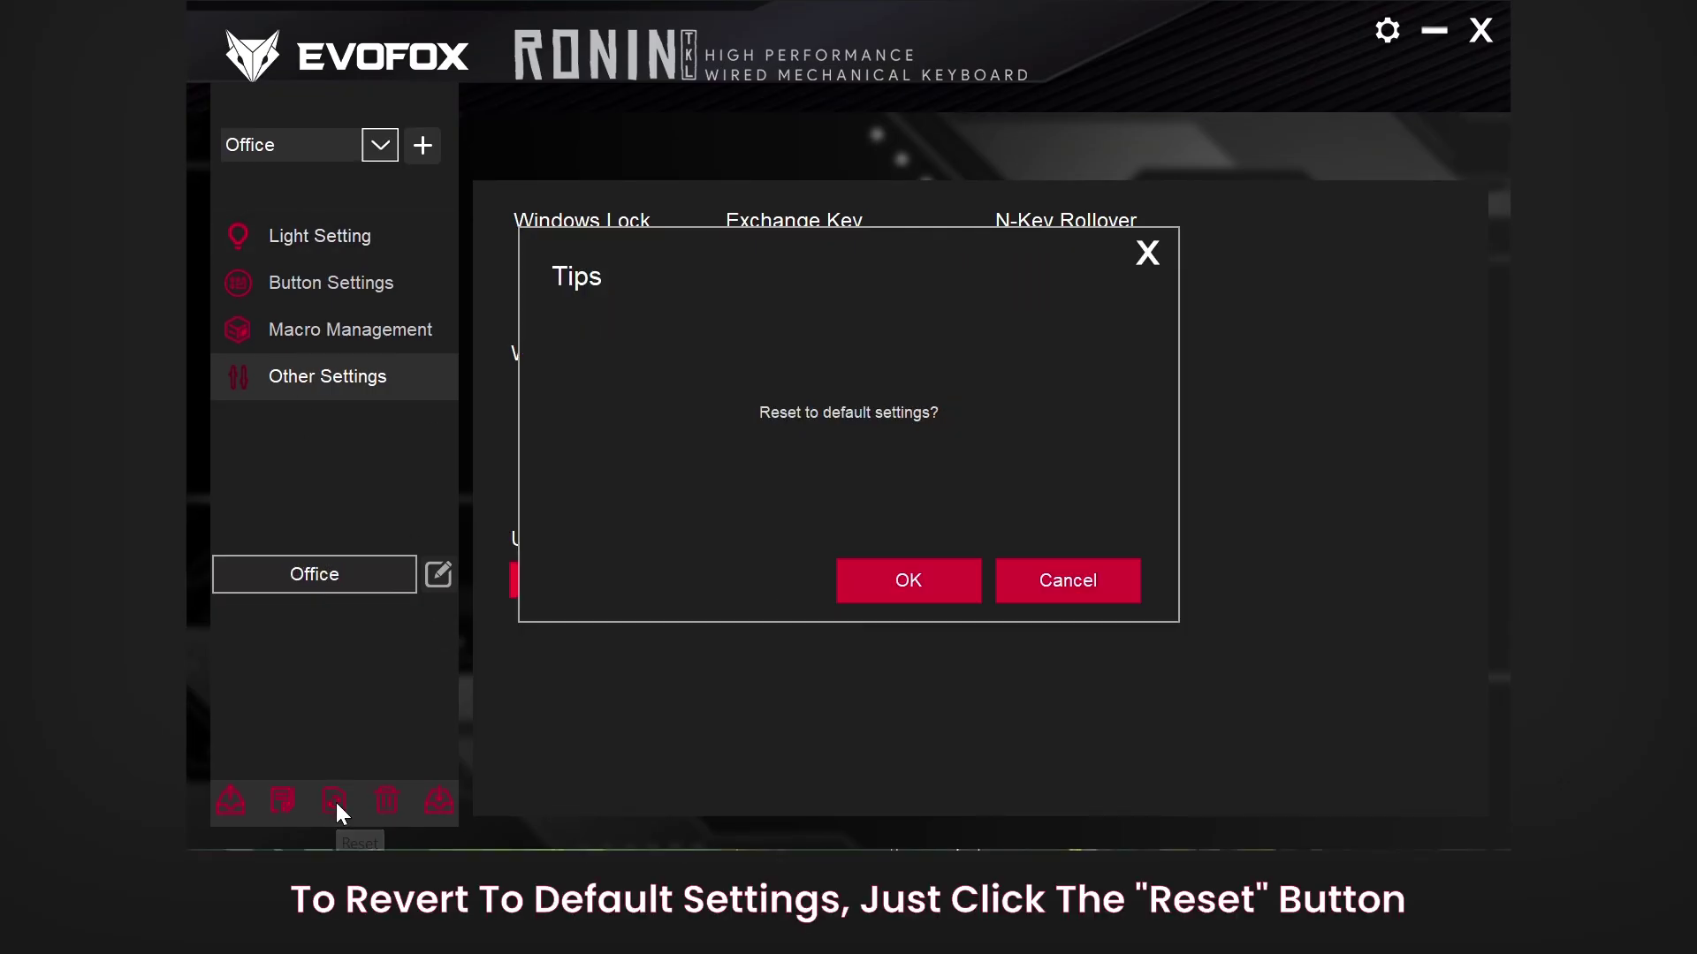
click(931, 587)
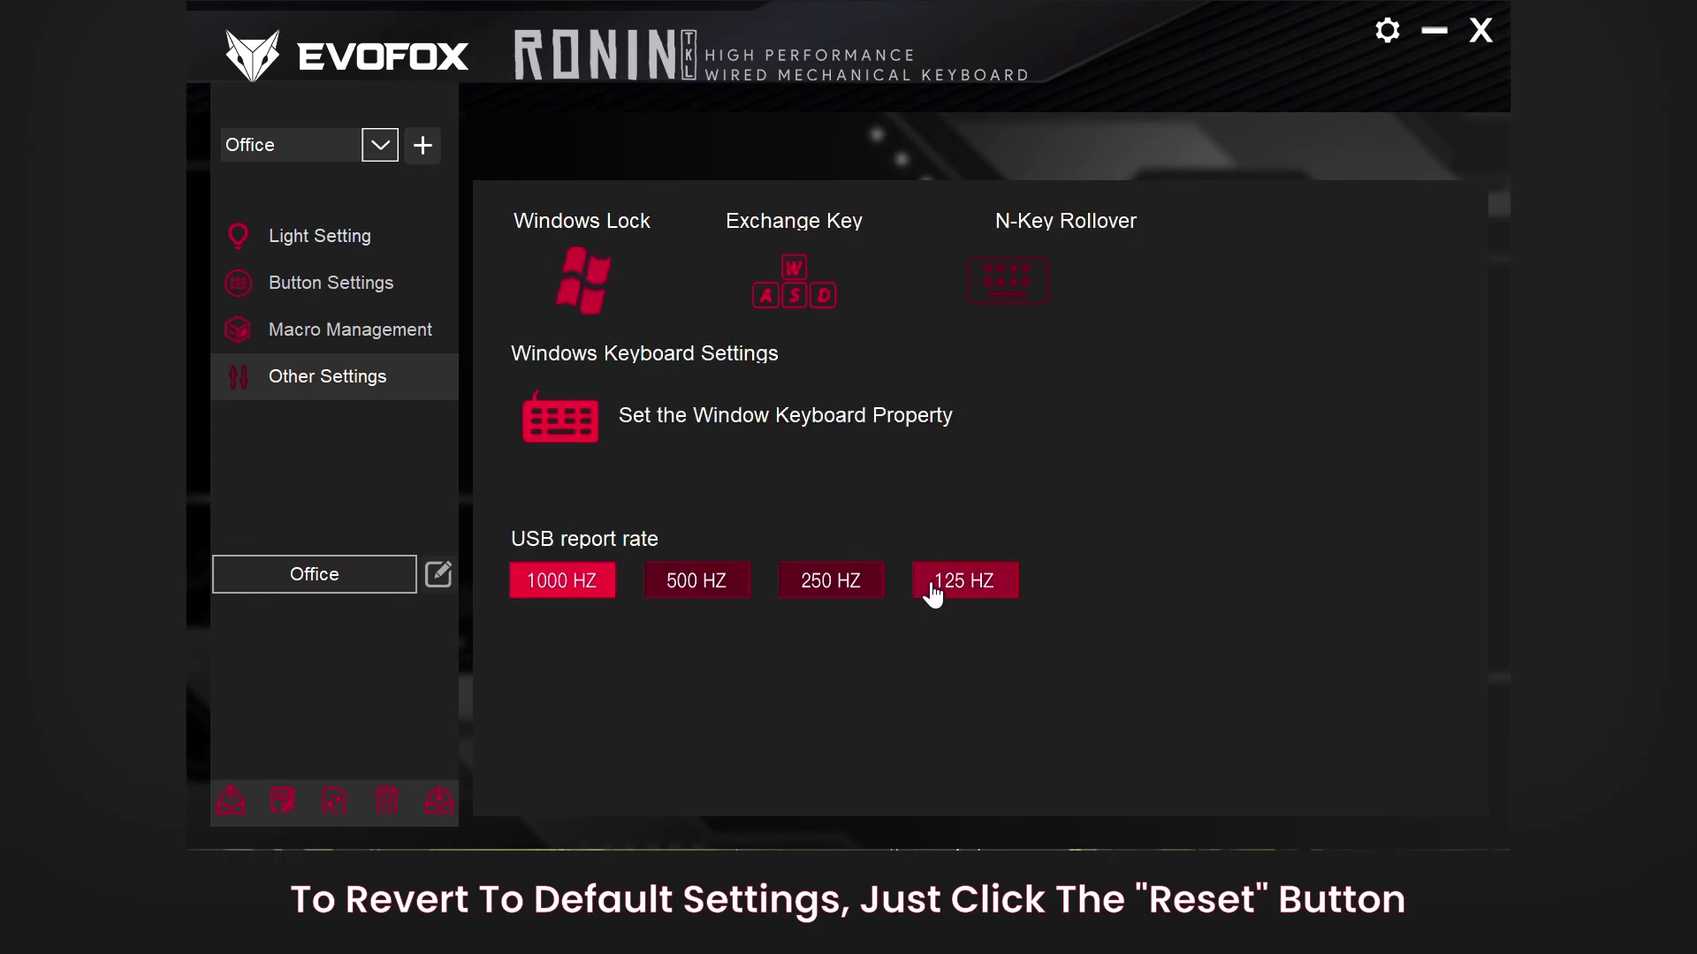
click(371, 234)
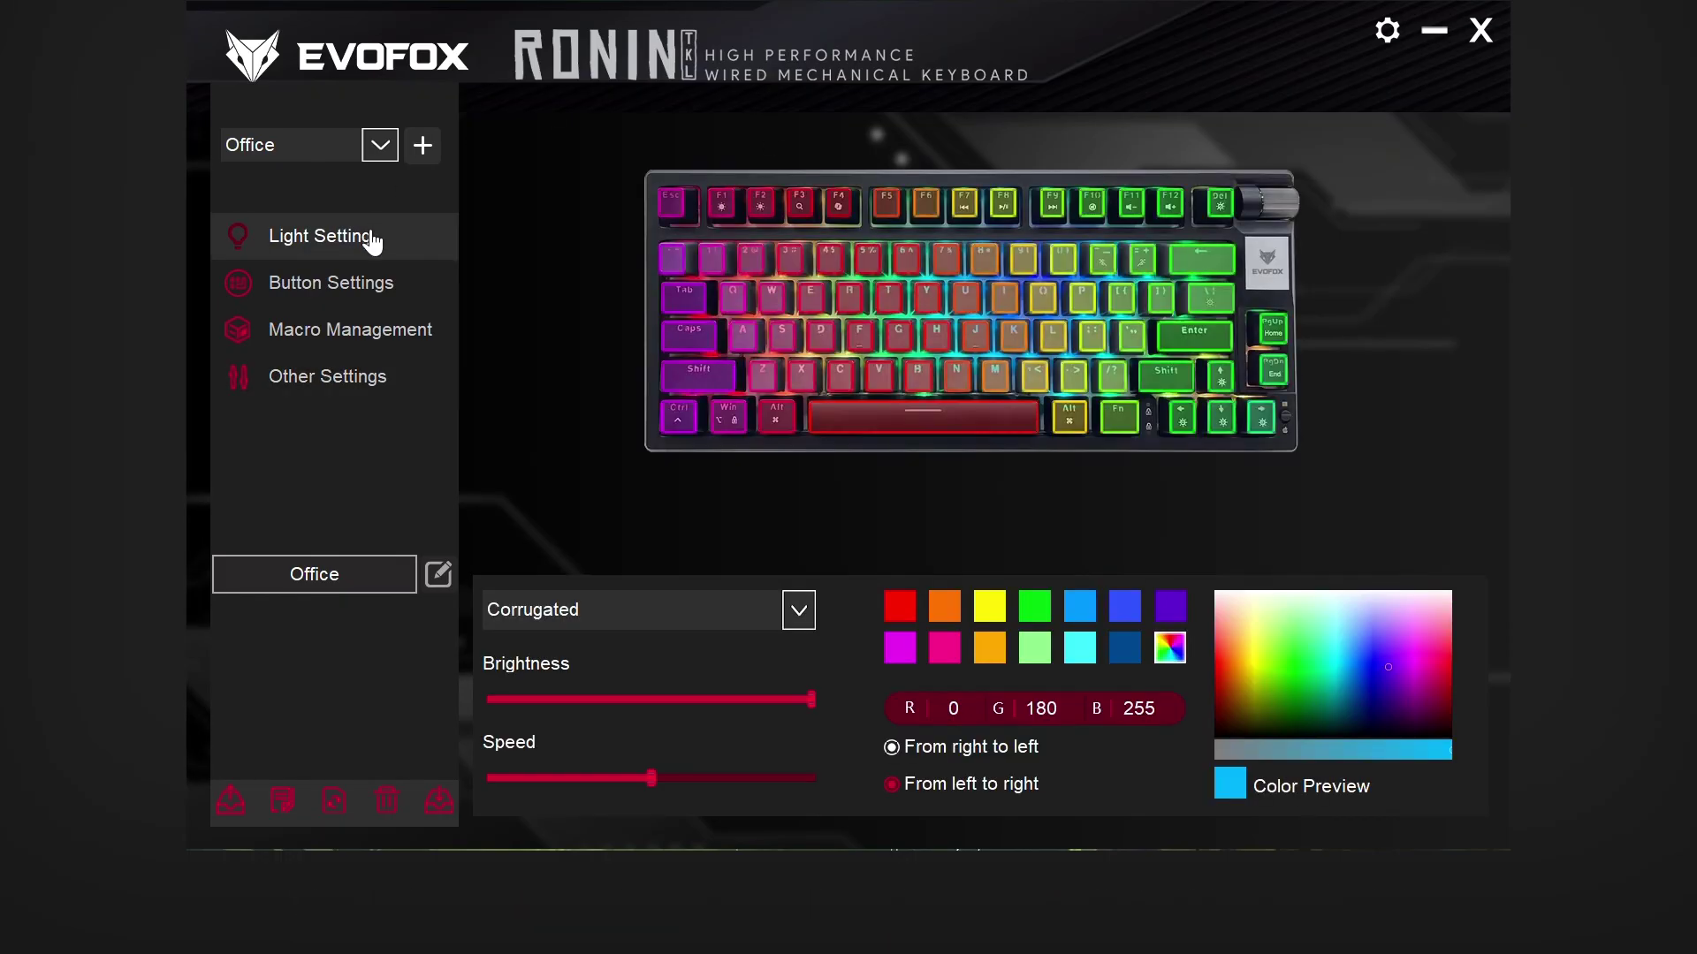
click(334, 800)
click(894, 583)
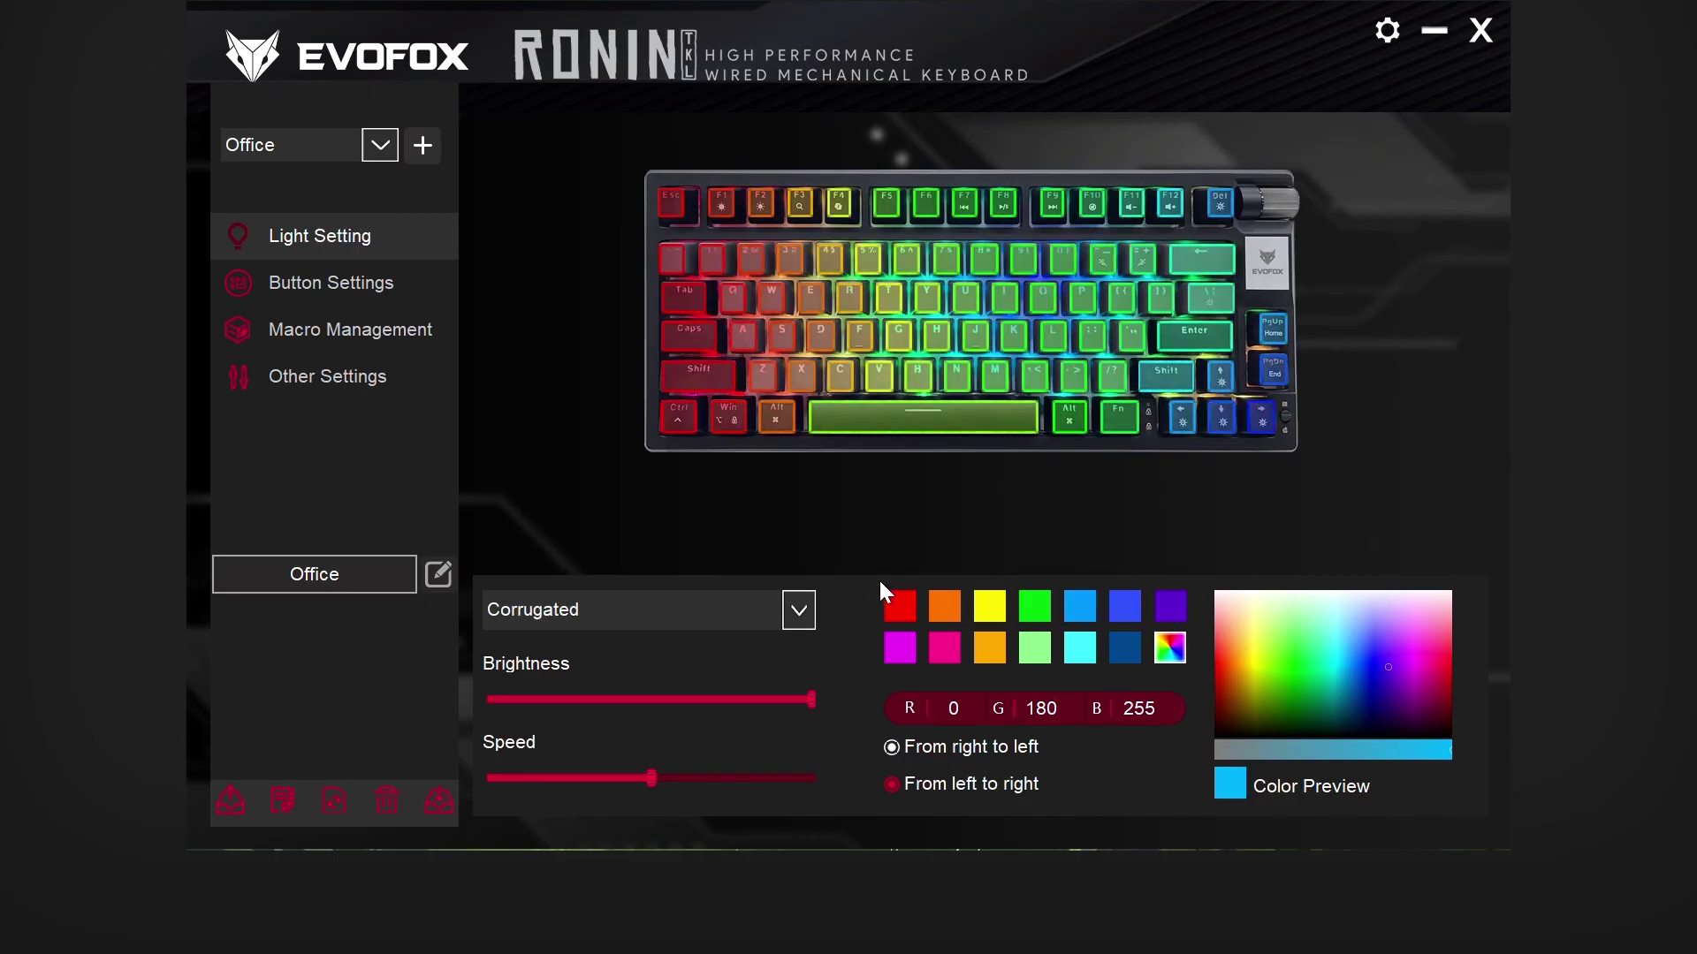